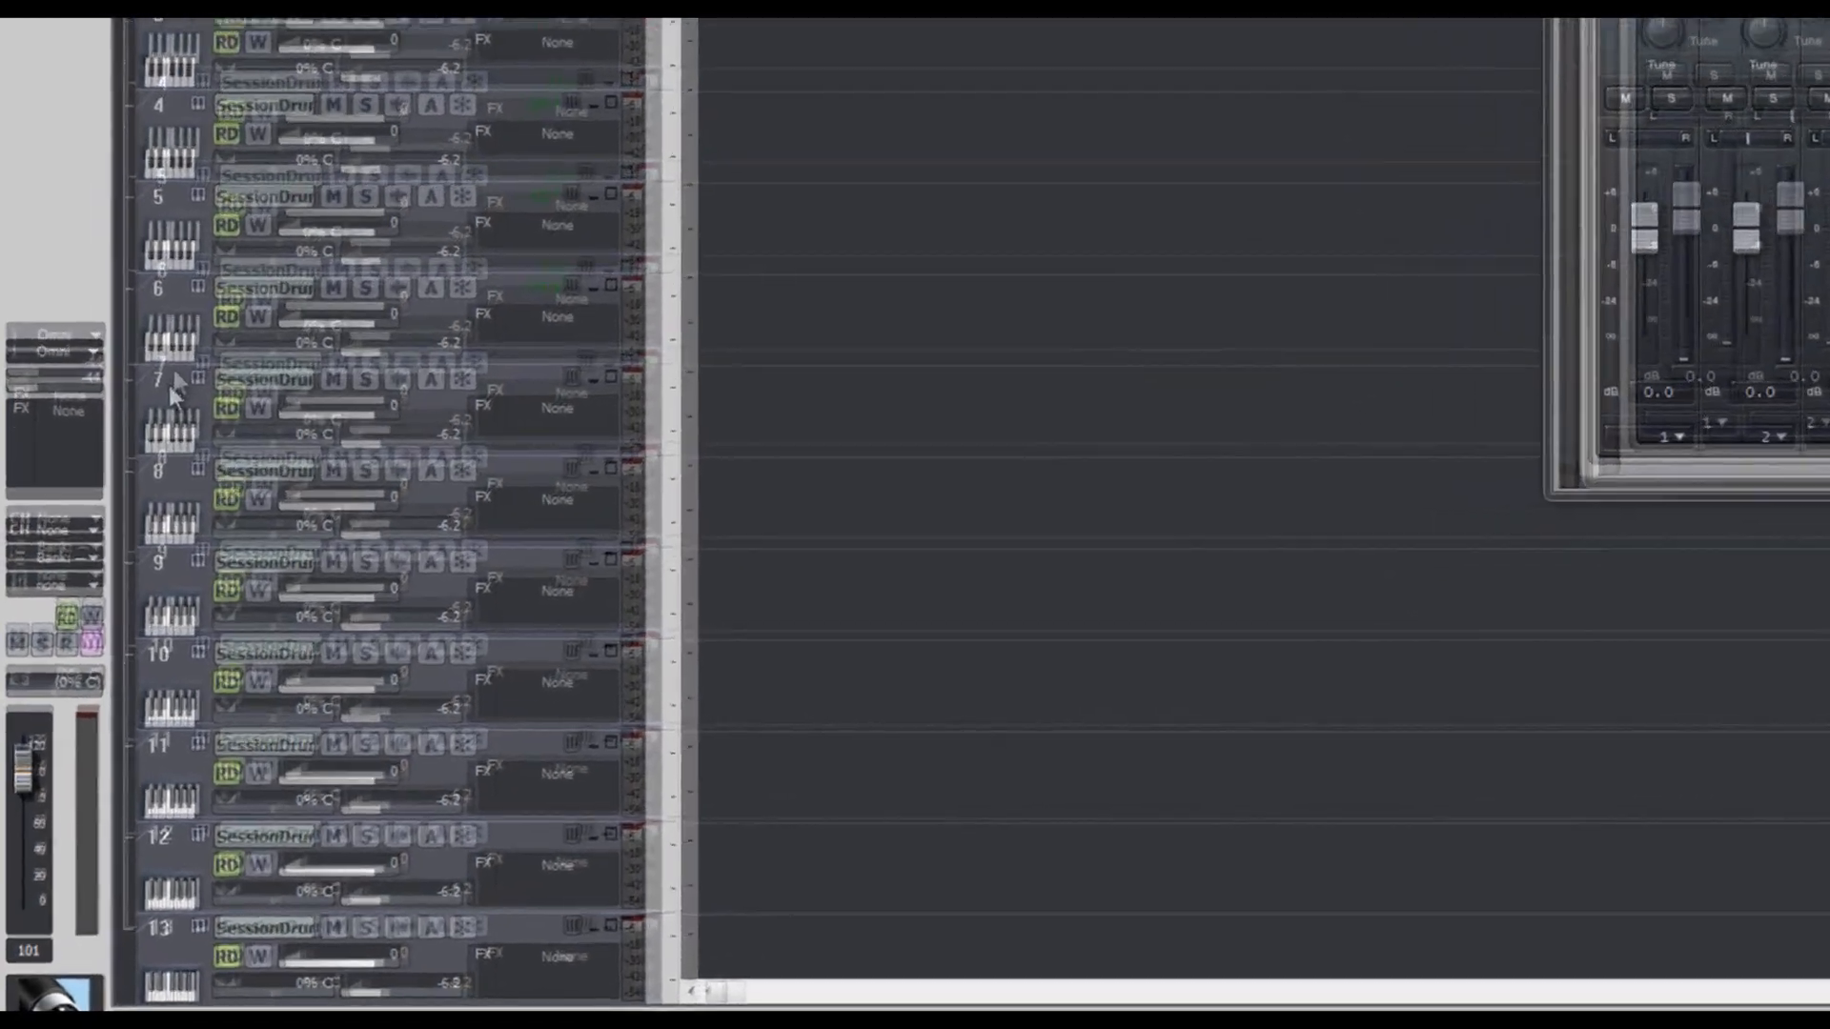
# - Delete the unused SessionDrummer tracks 7 through 13, fit the remaining tracks in the view, and select track 1
pyautogui.rightClick(204, 921)
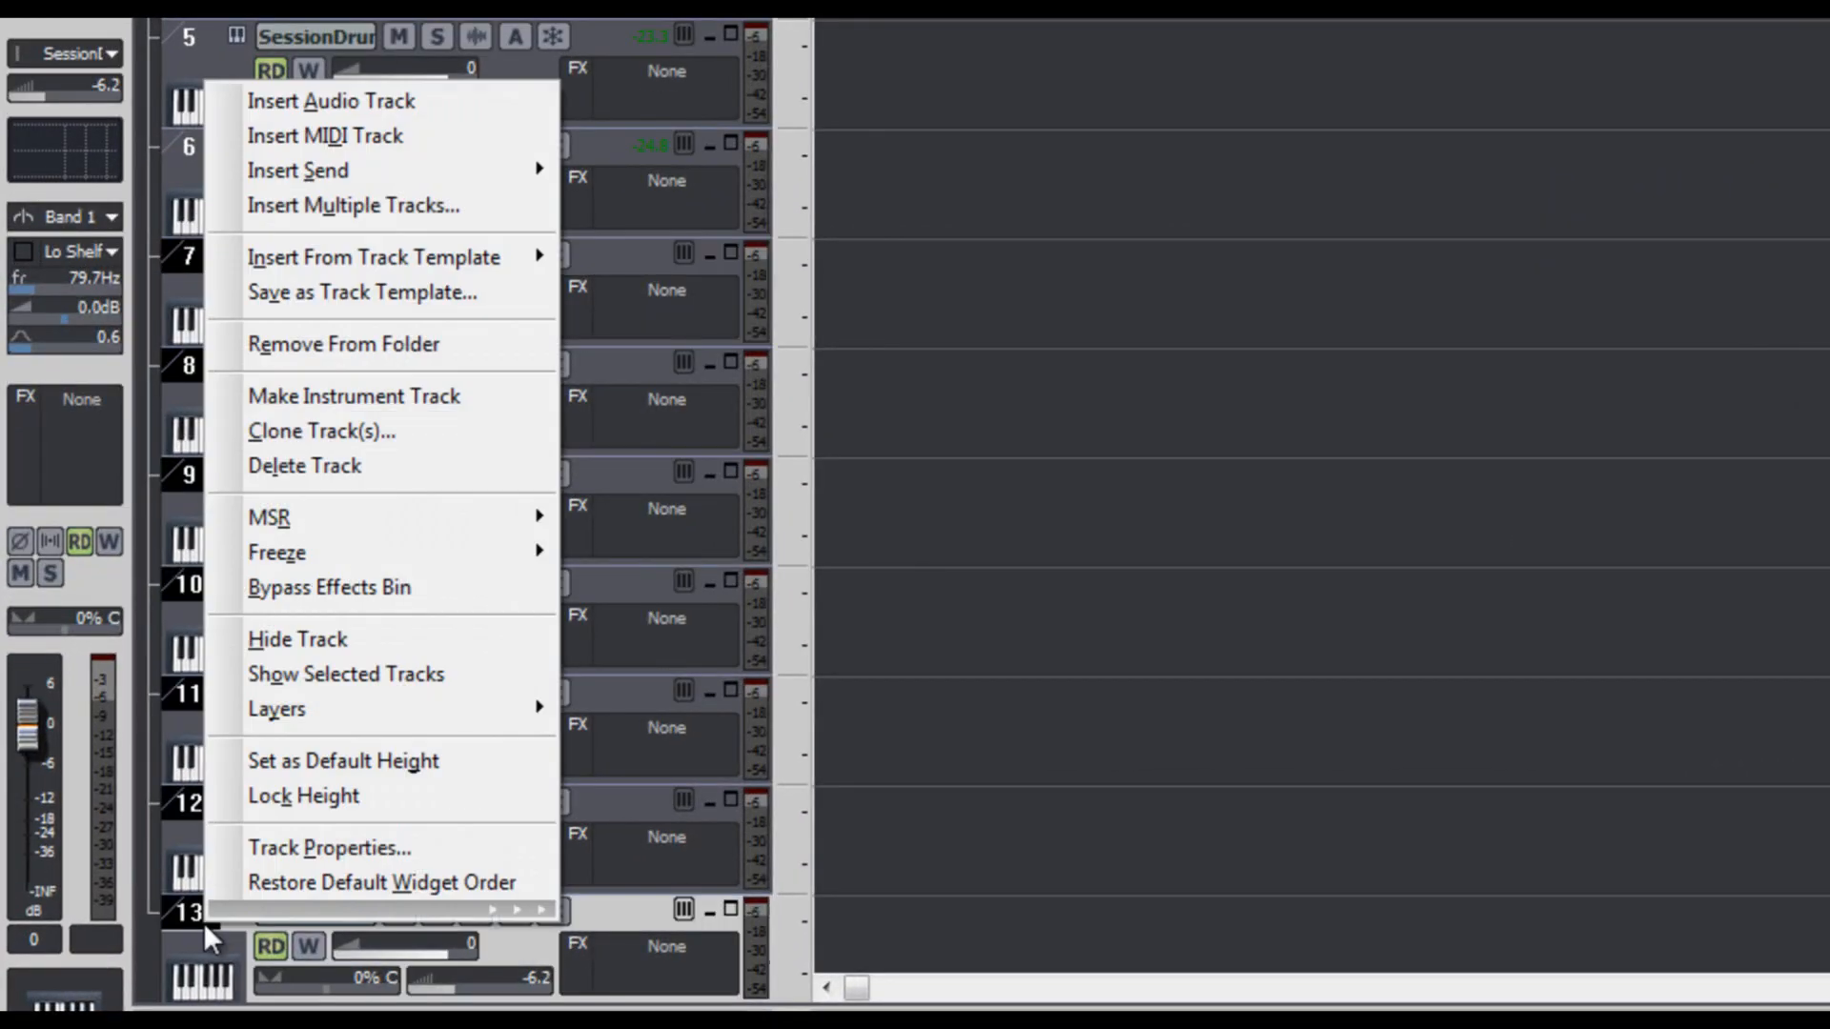
pyautogui.click(380, 476)
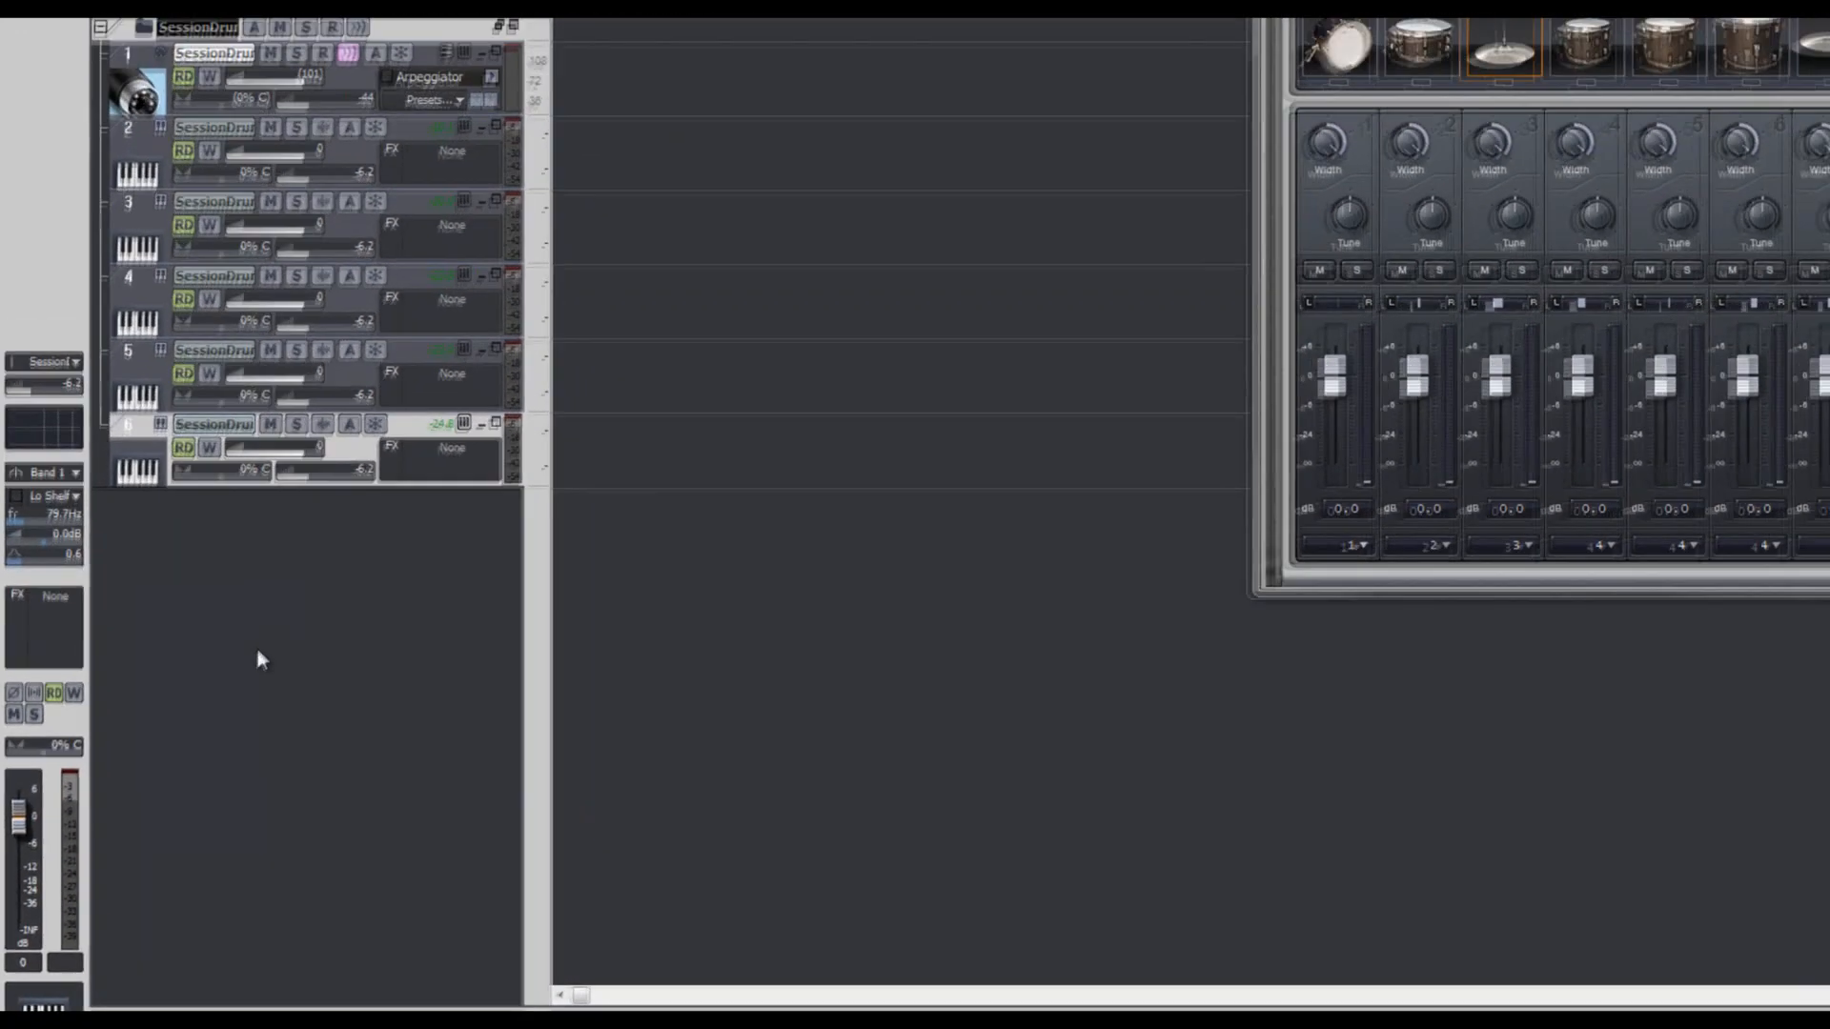
pyautogui.press('f')
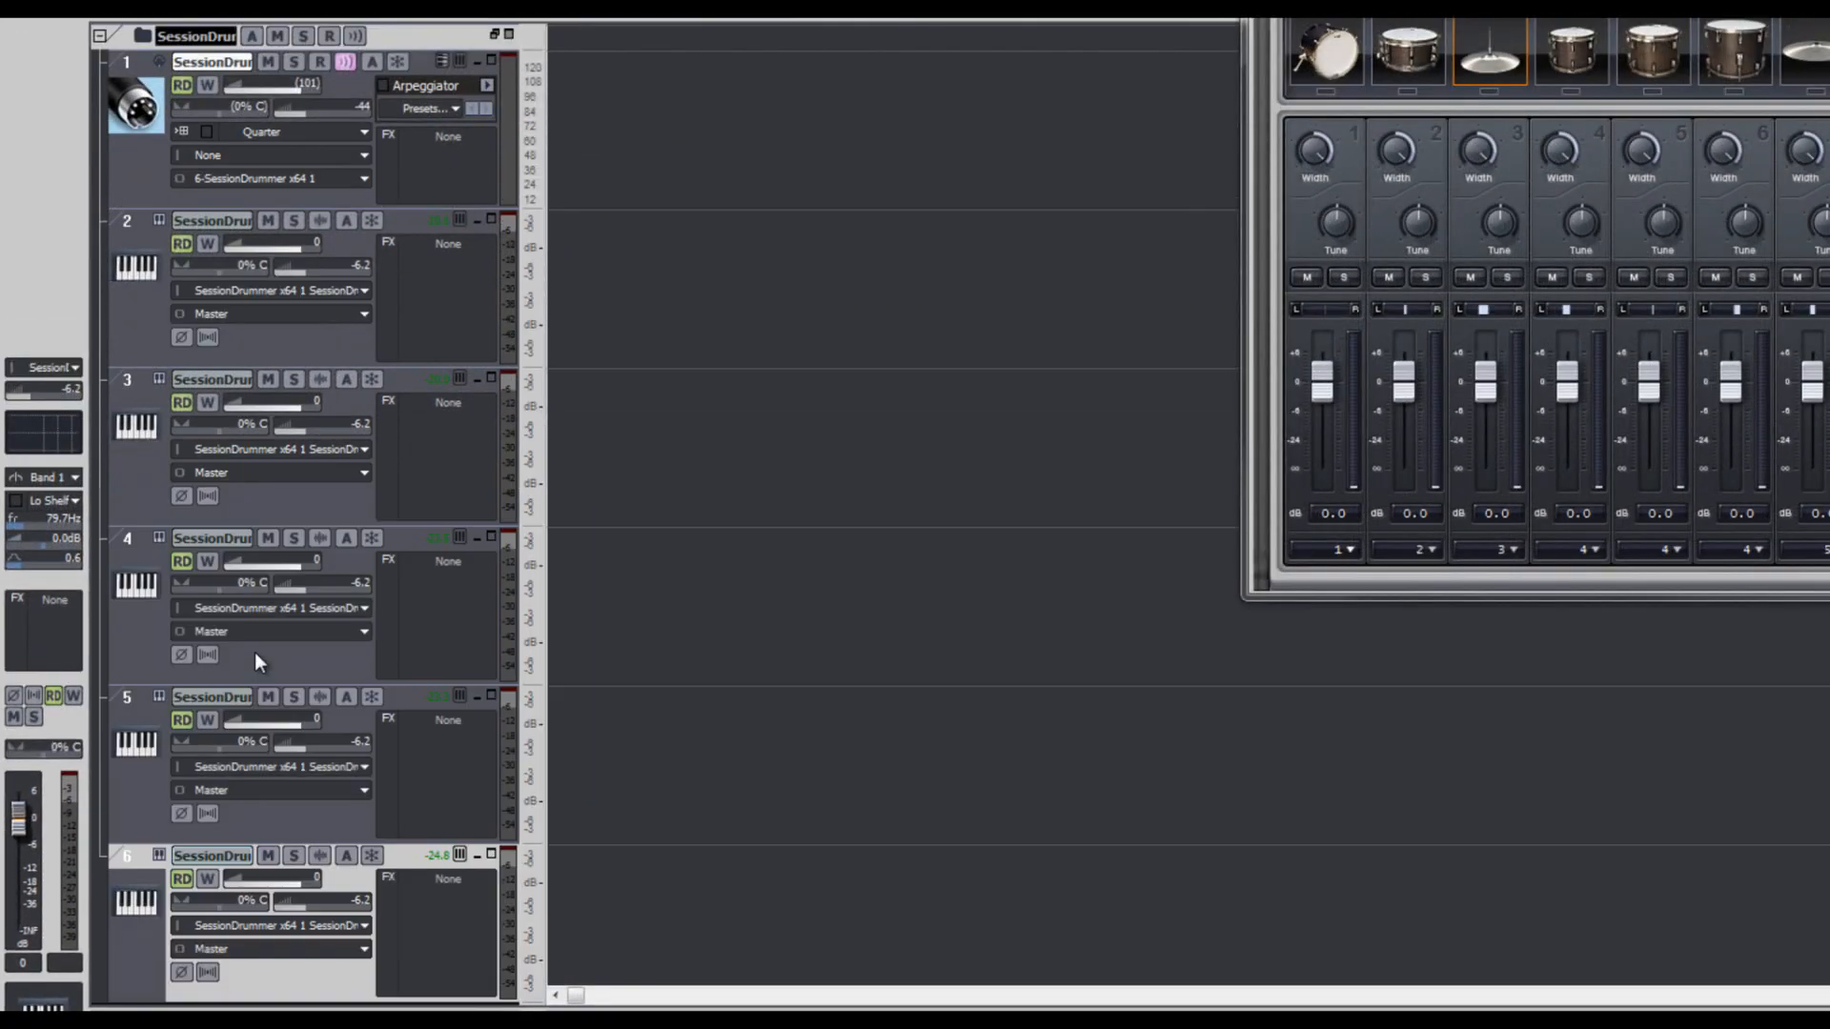
pyautogui.click(141, 74)
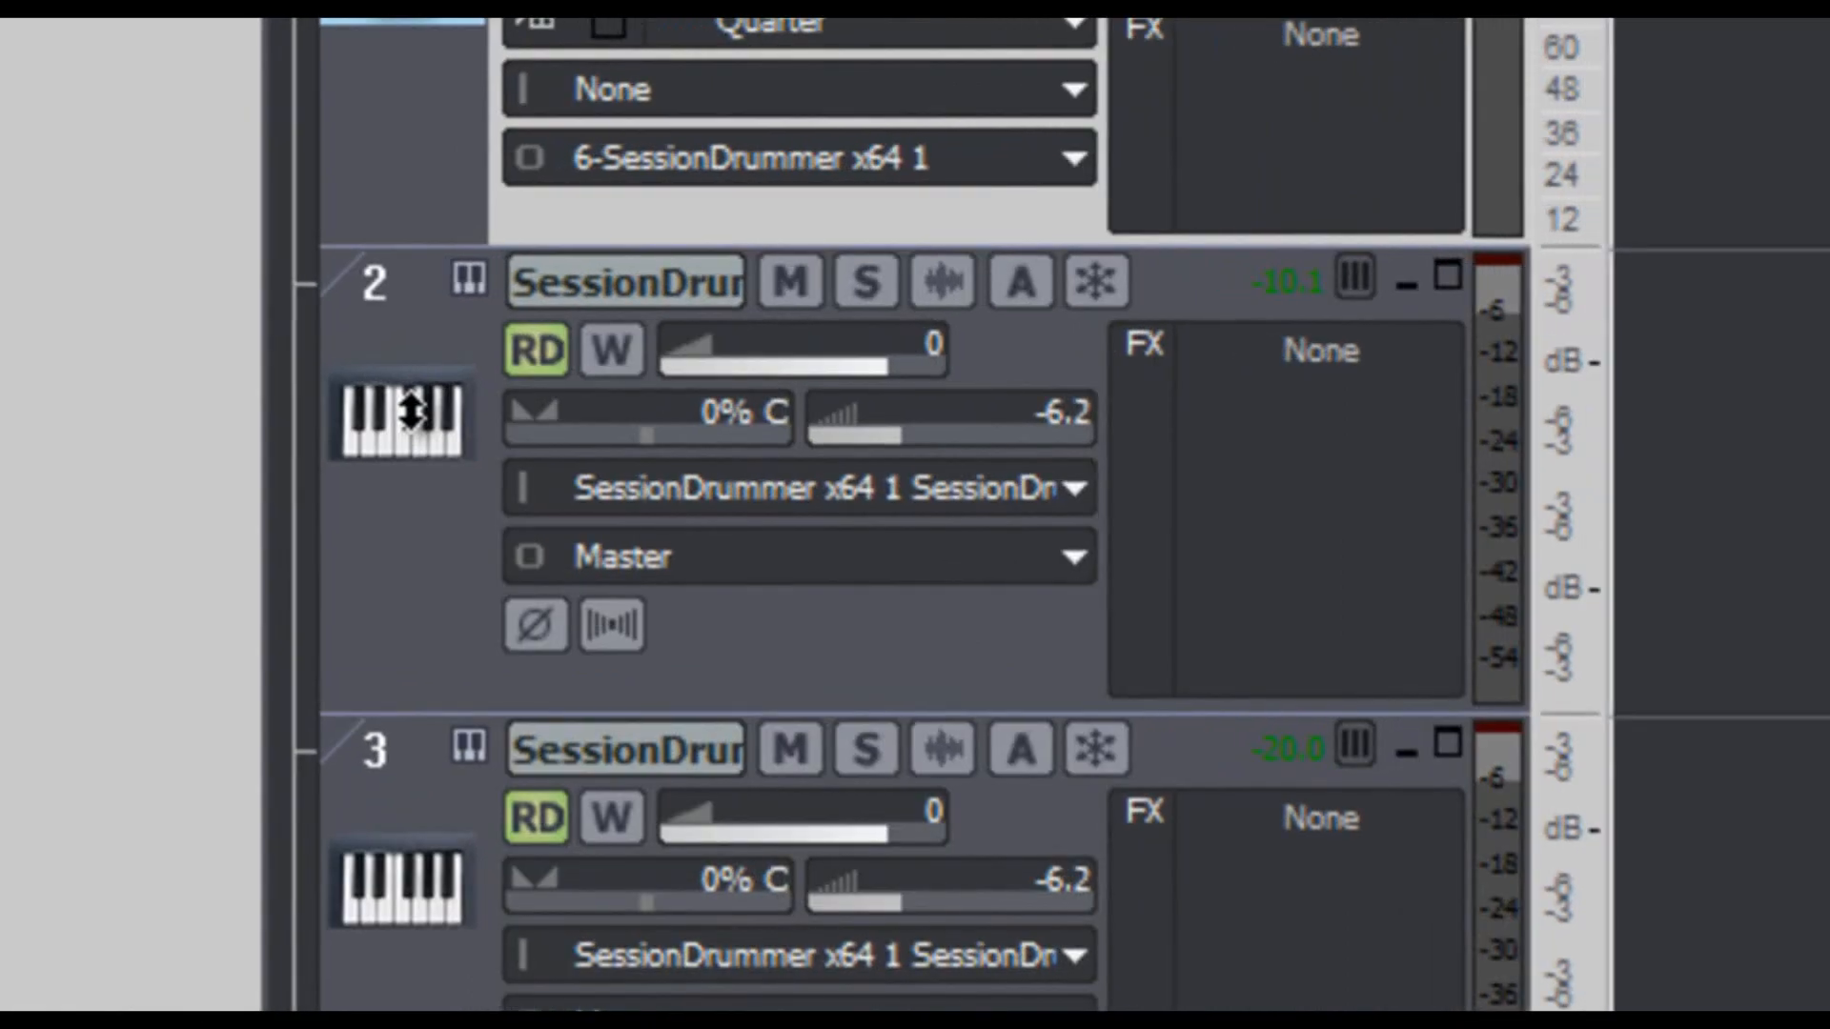
# - Load the Kick Drum 2 picture from the Drums icon folder as the icon of track 2
pyautogui.rightClick(413, 417)
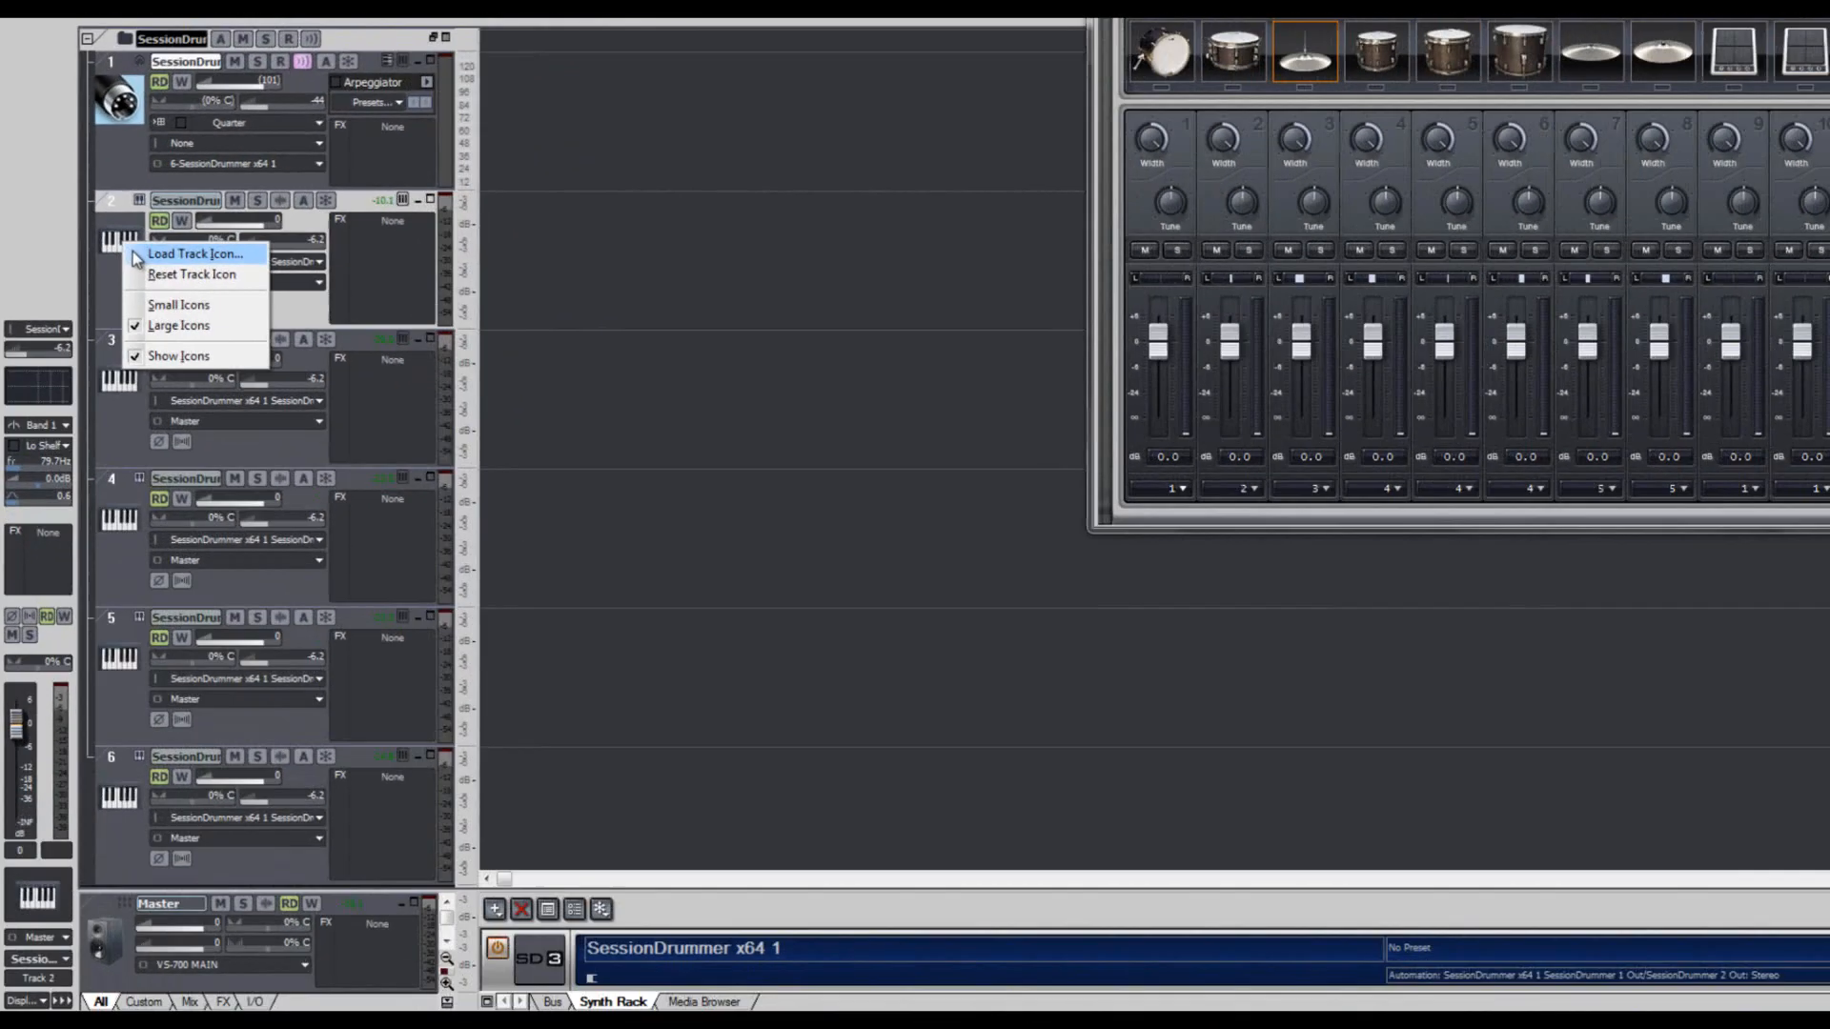
pyautogui.click(448, 465)
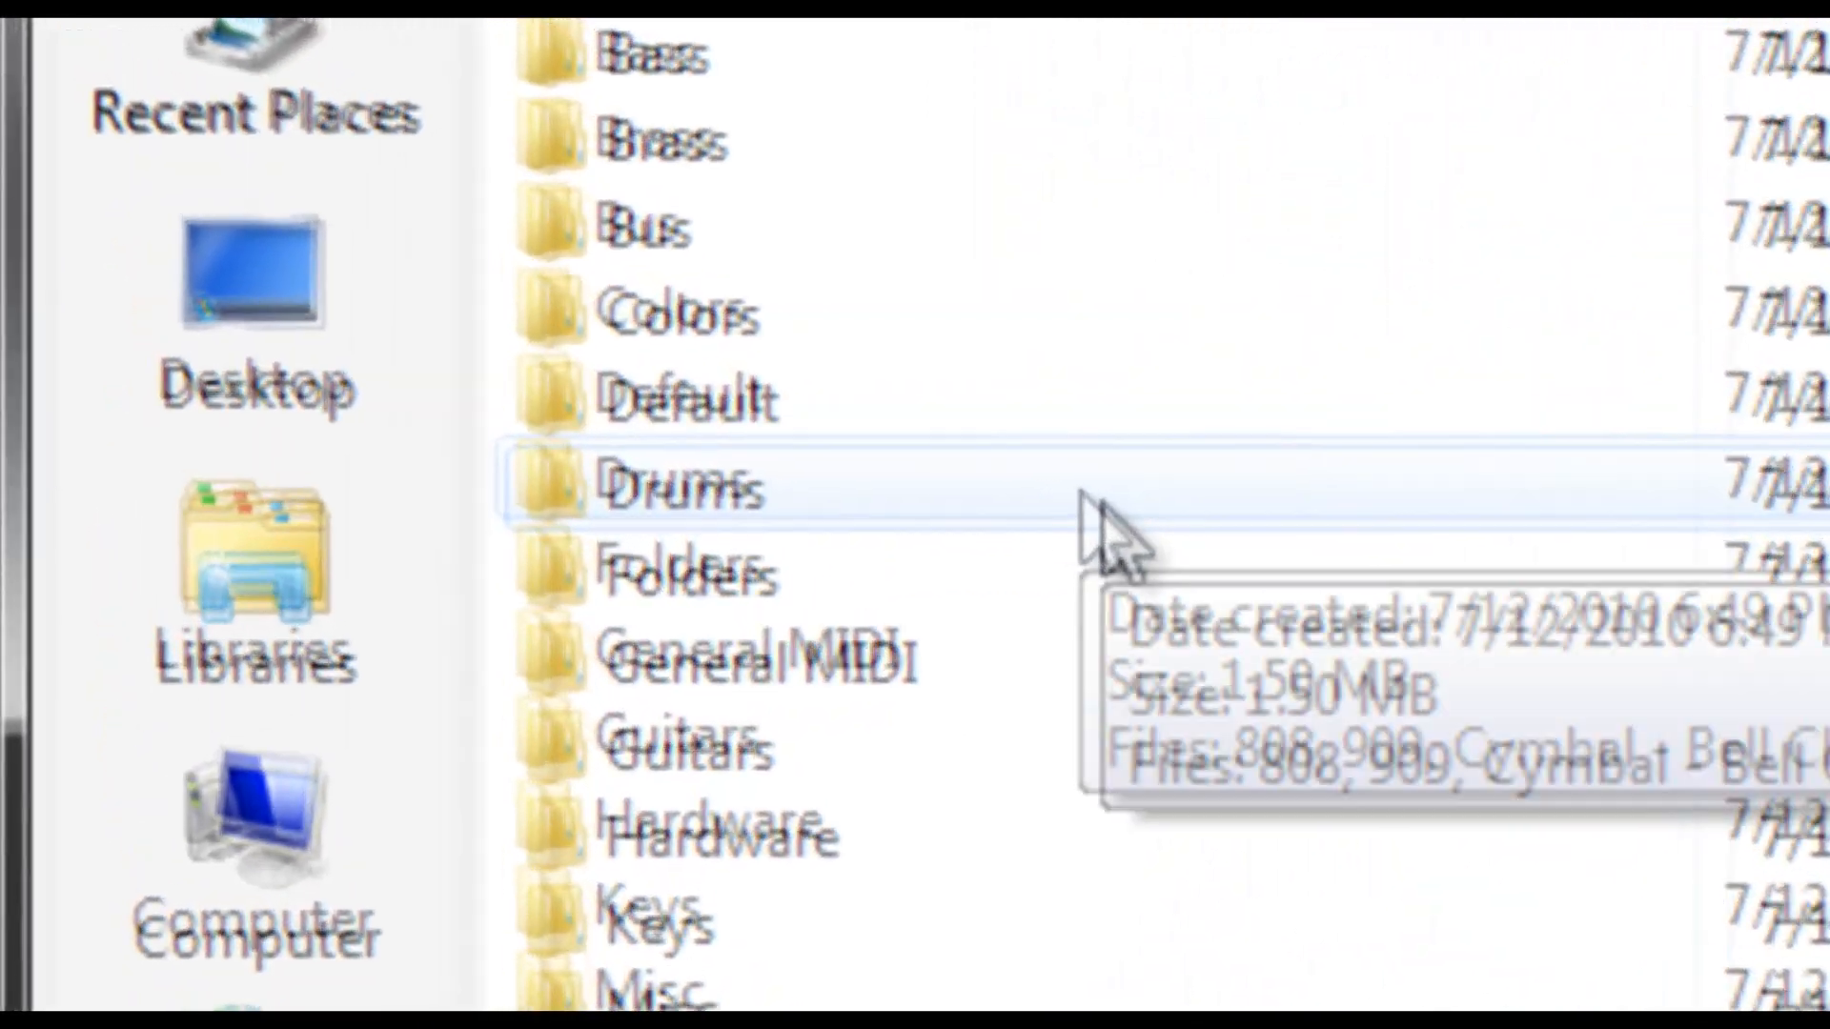
pyautogui.doubleClick(596, 250)
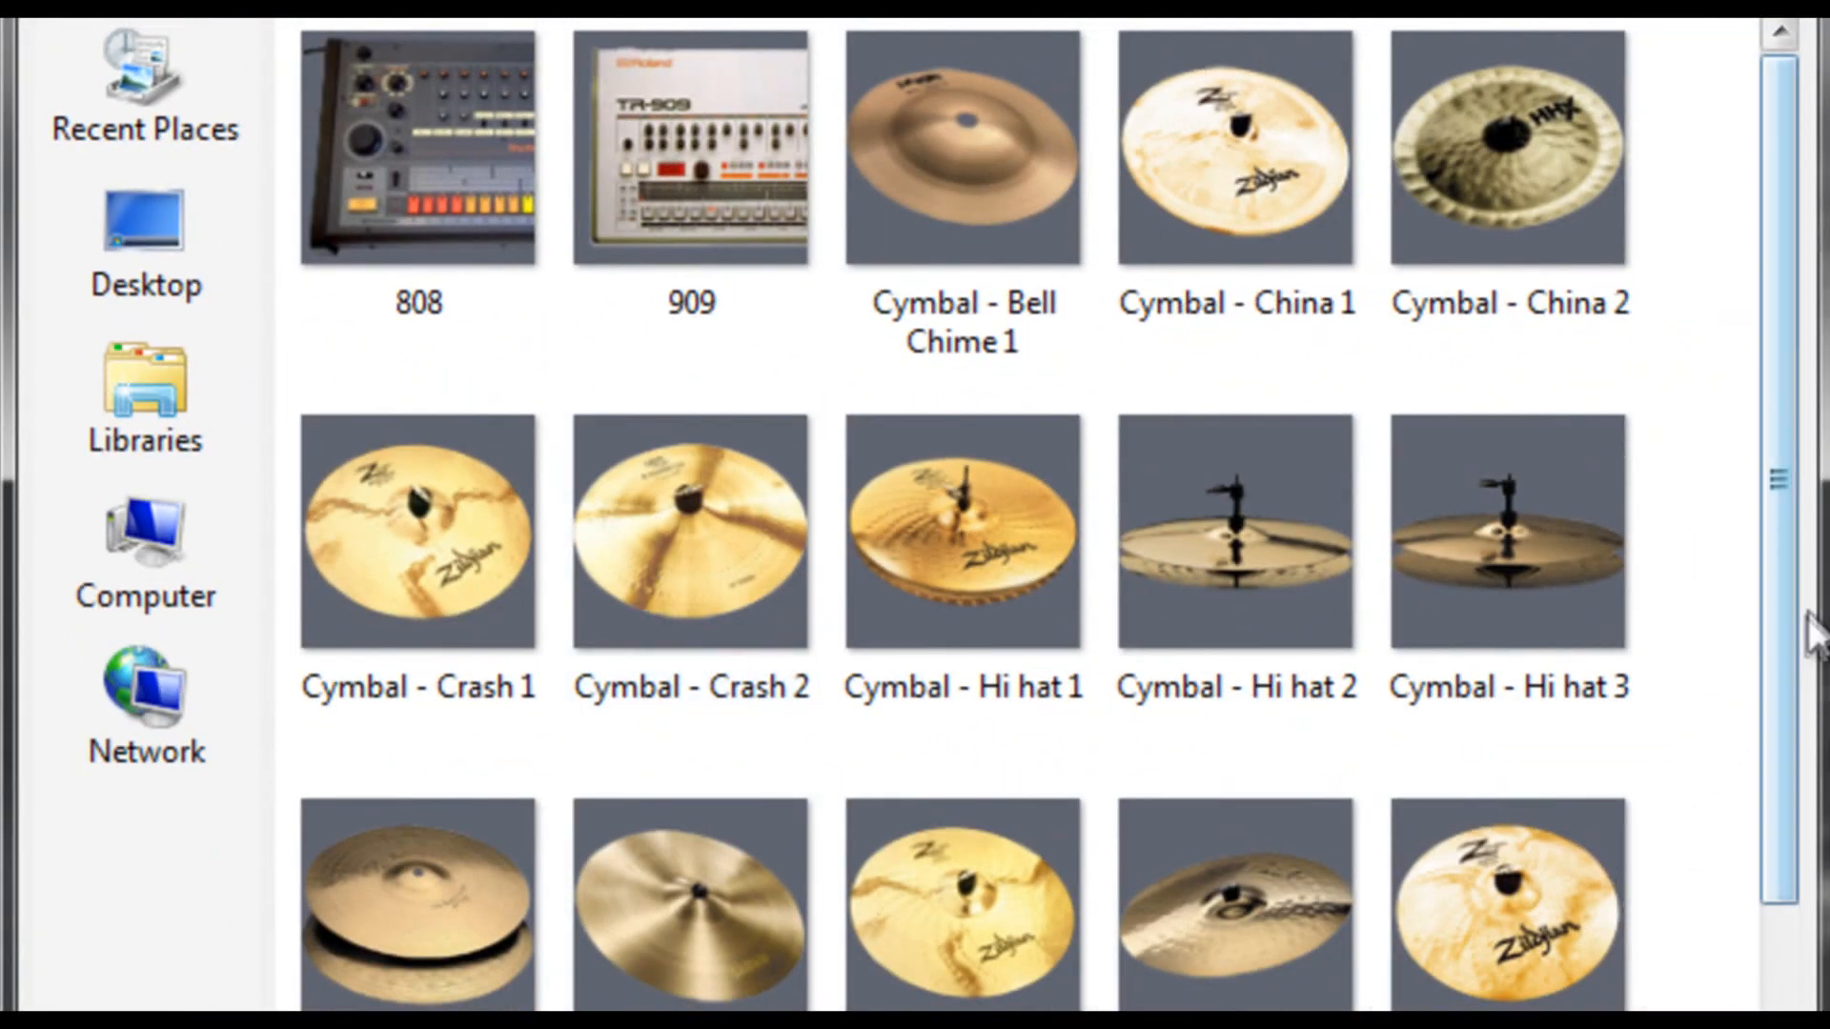
pyautogui.moveTo(1796, 606); pyautogui.dragTo(1798, 1028)
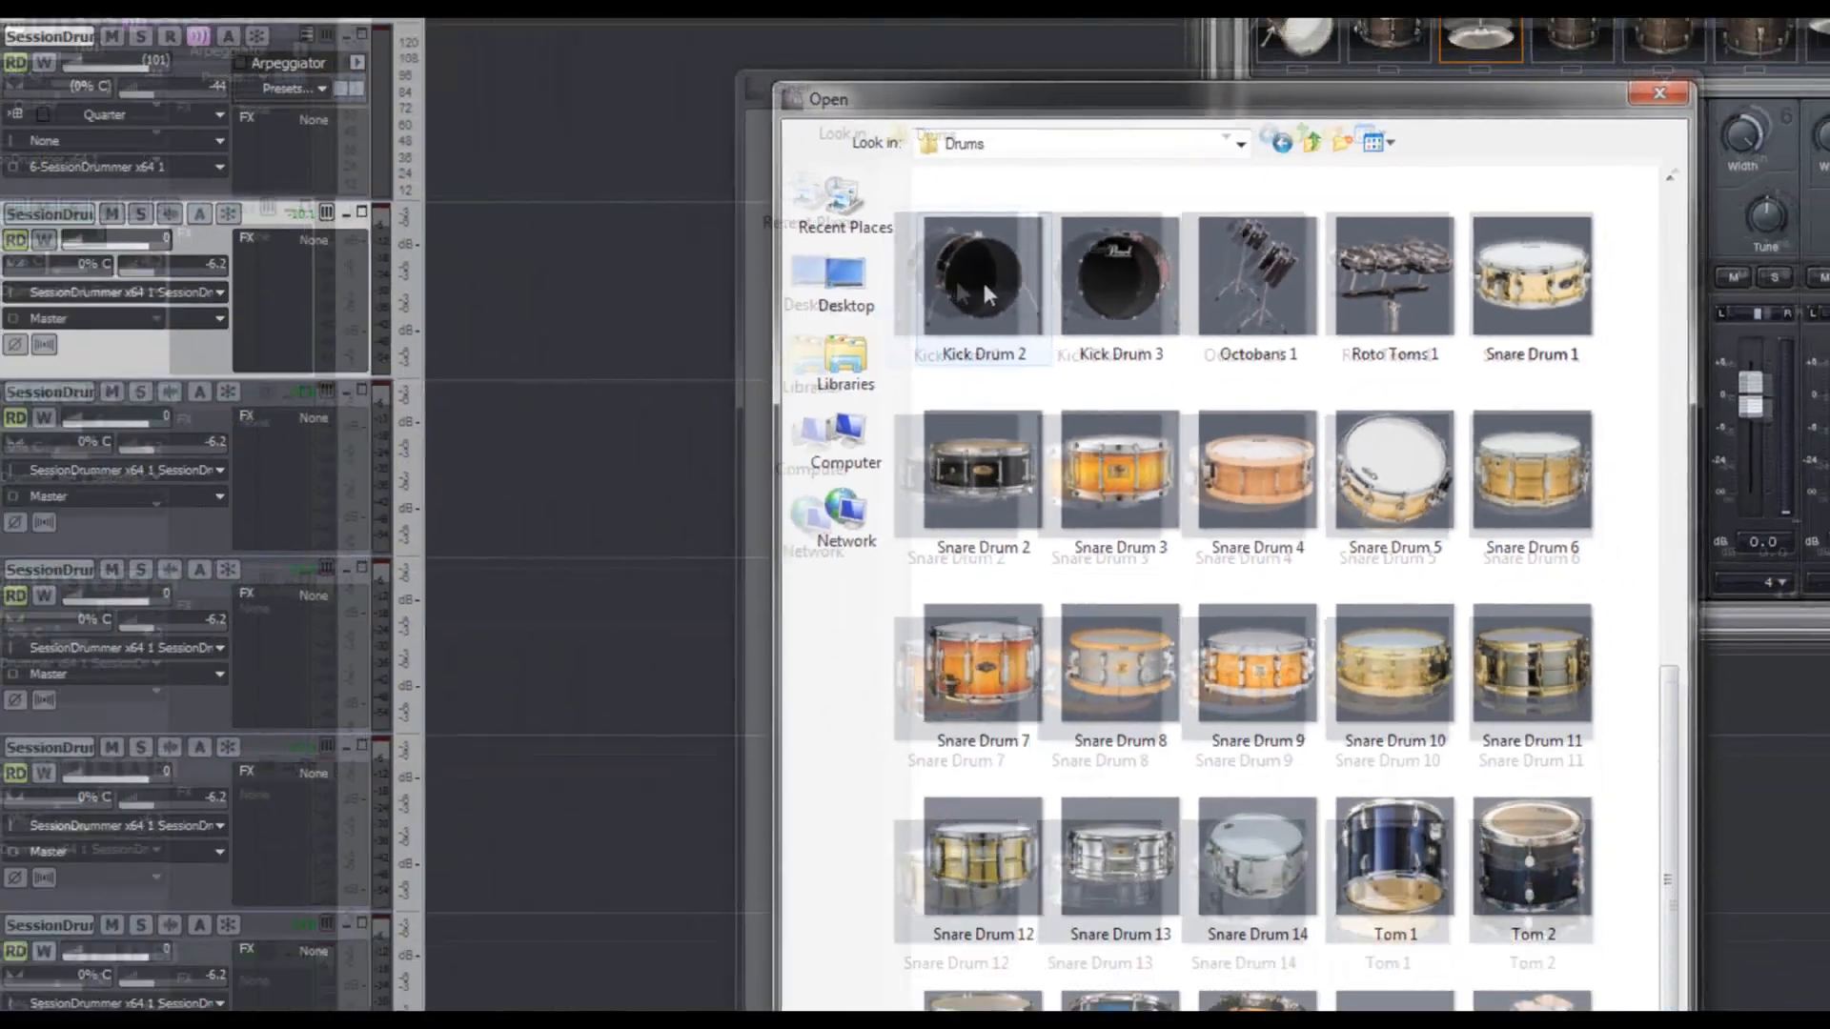
pyautogui.doubleClick(983, 286)
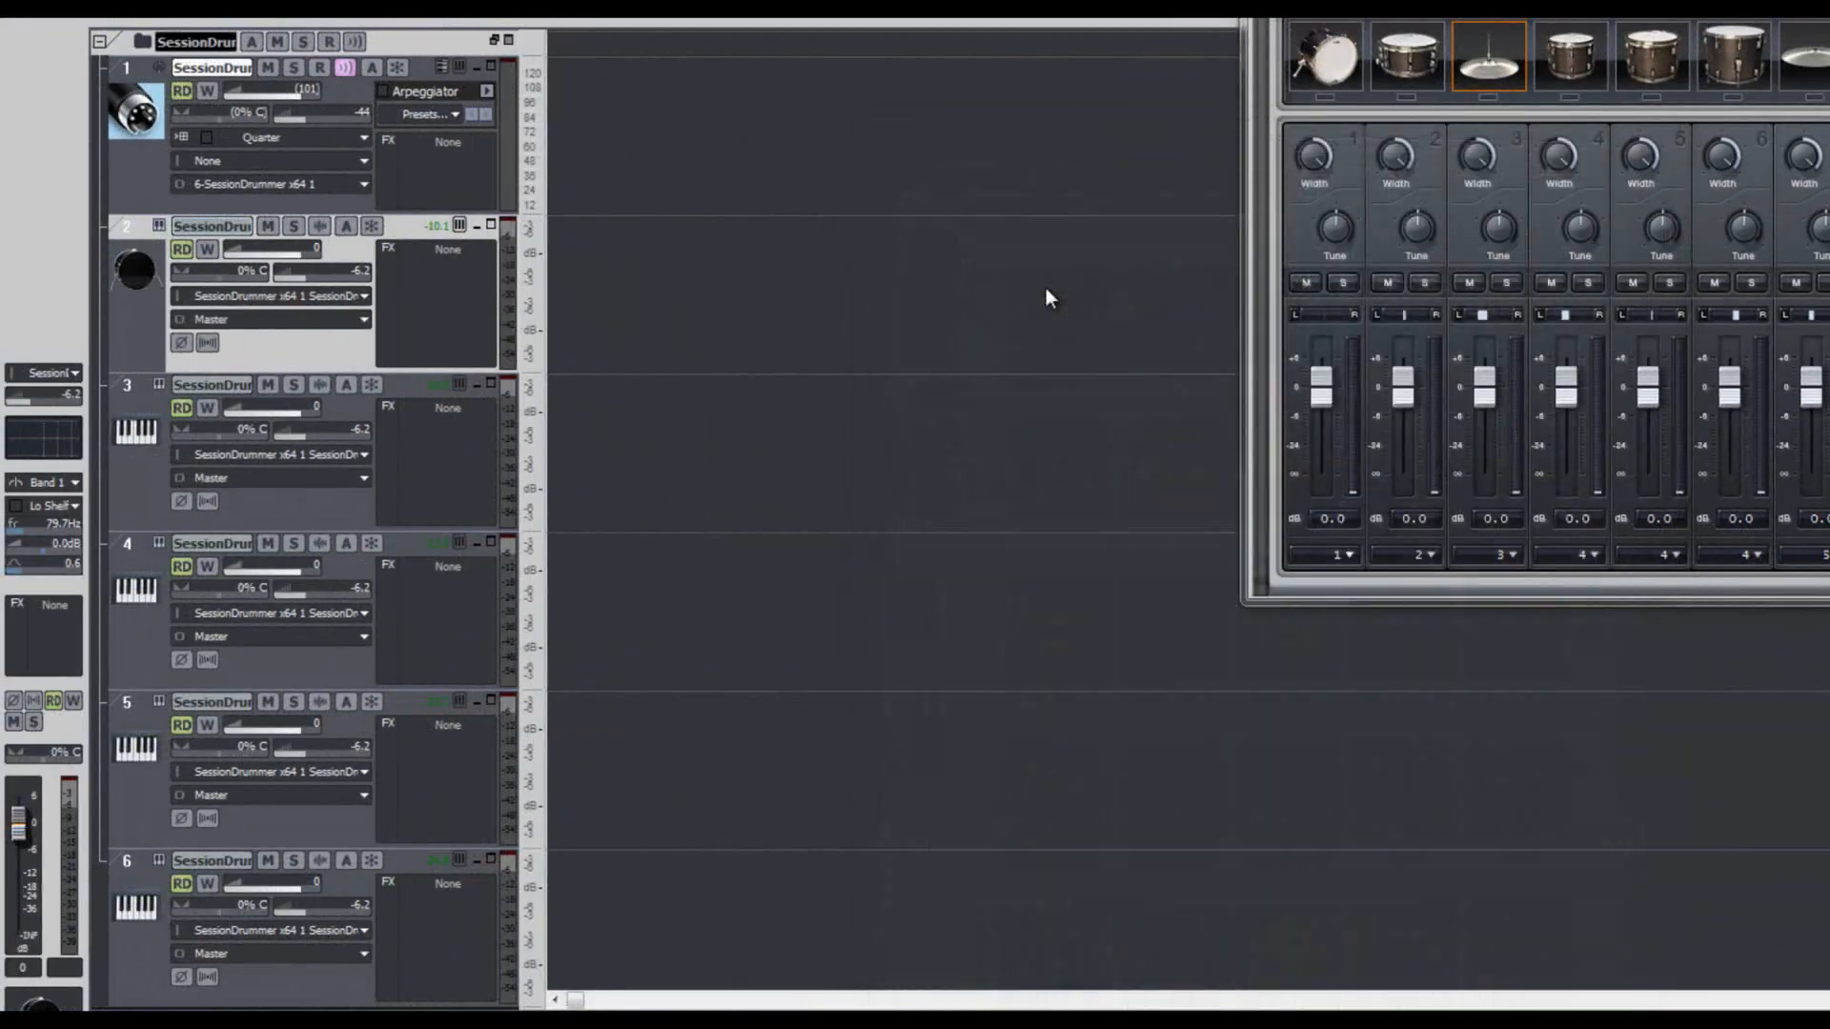
# - Load the Snare Drum 2 picture as the icon of track 3
pyautogui.rightClick(143, 430)
pyautogui.click(170, 438)
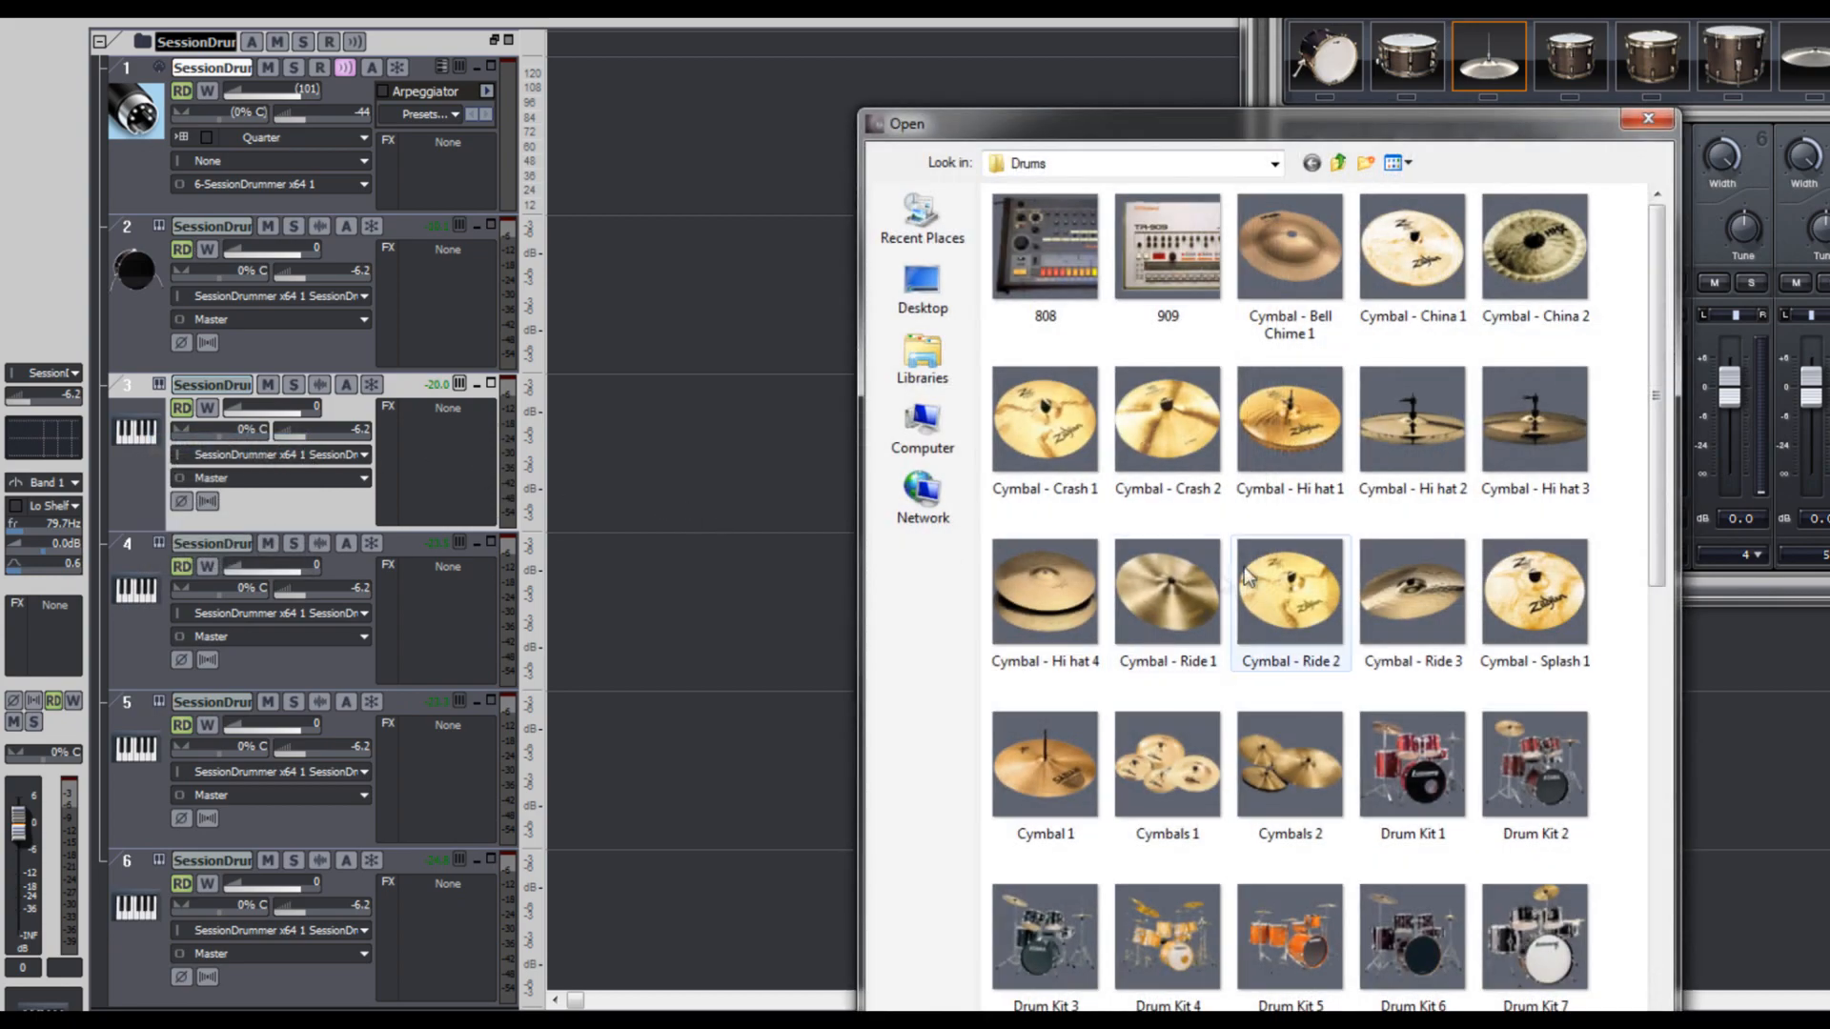
pyautogui.scroll(-10, 1644, 506)
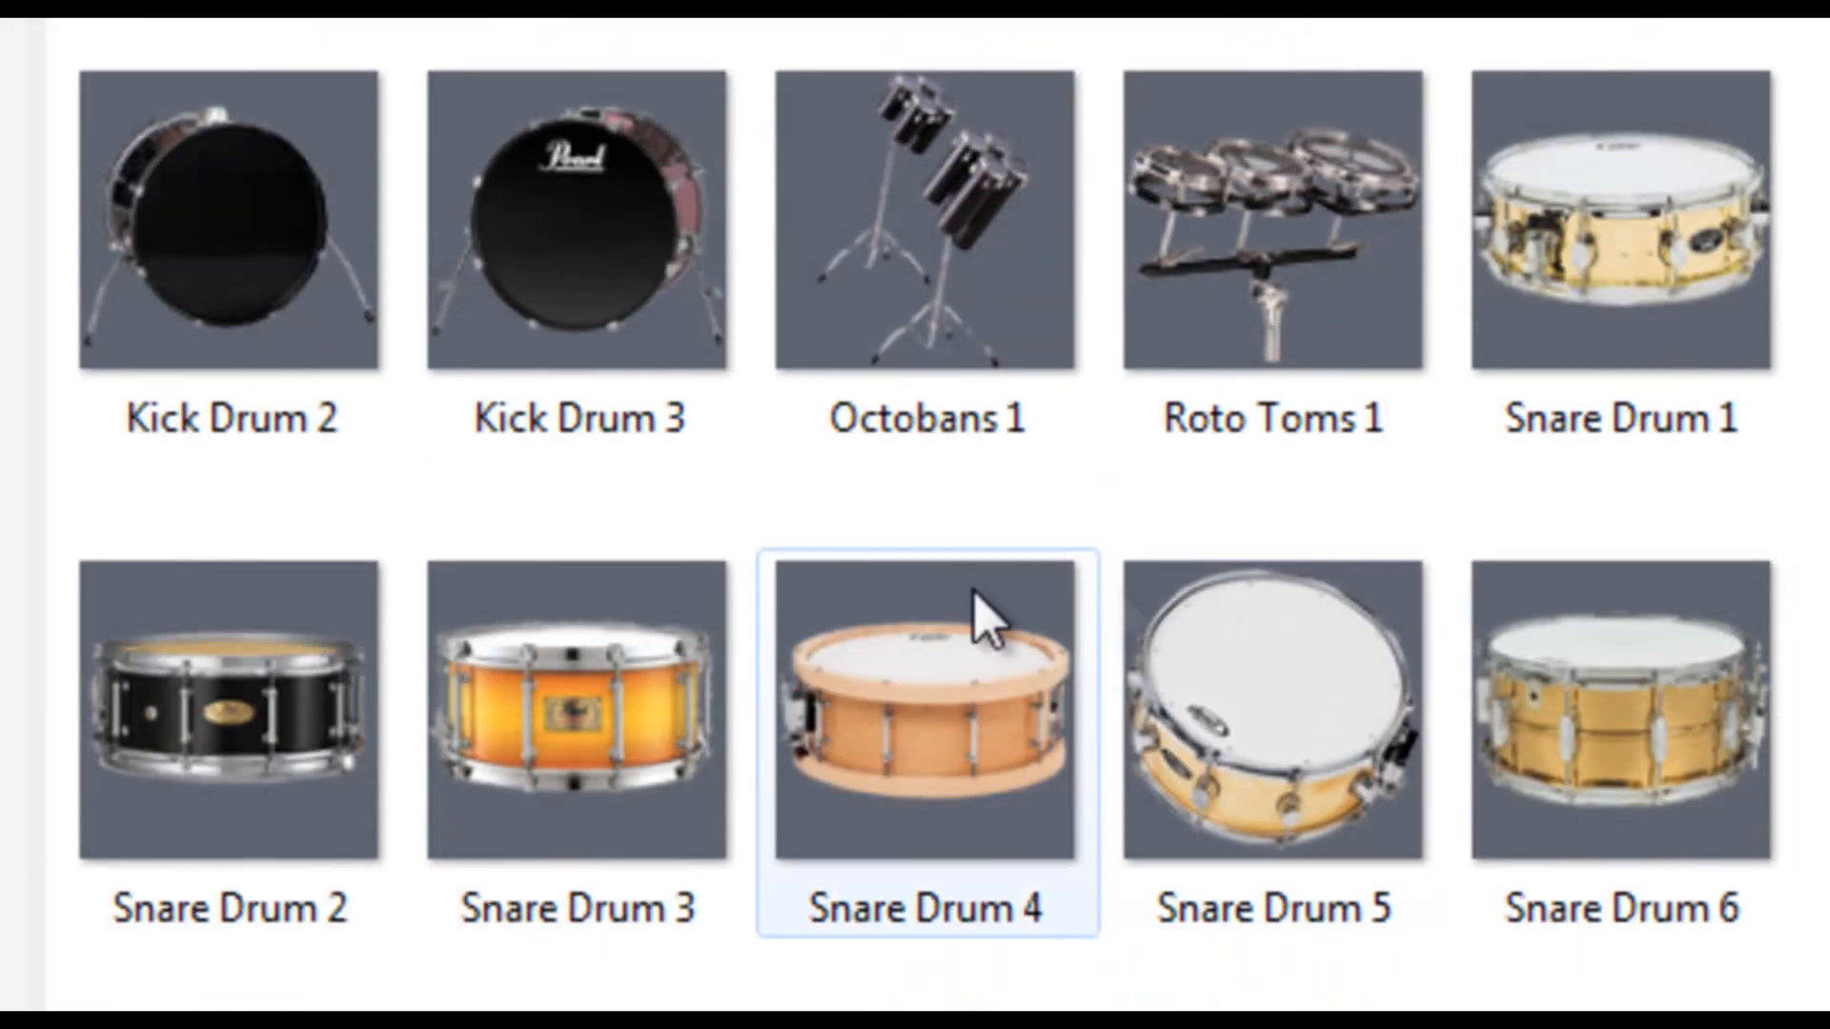
pyautogui.click(139, 768)
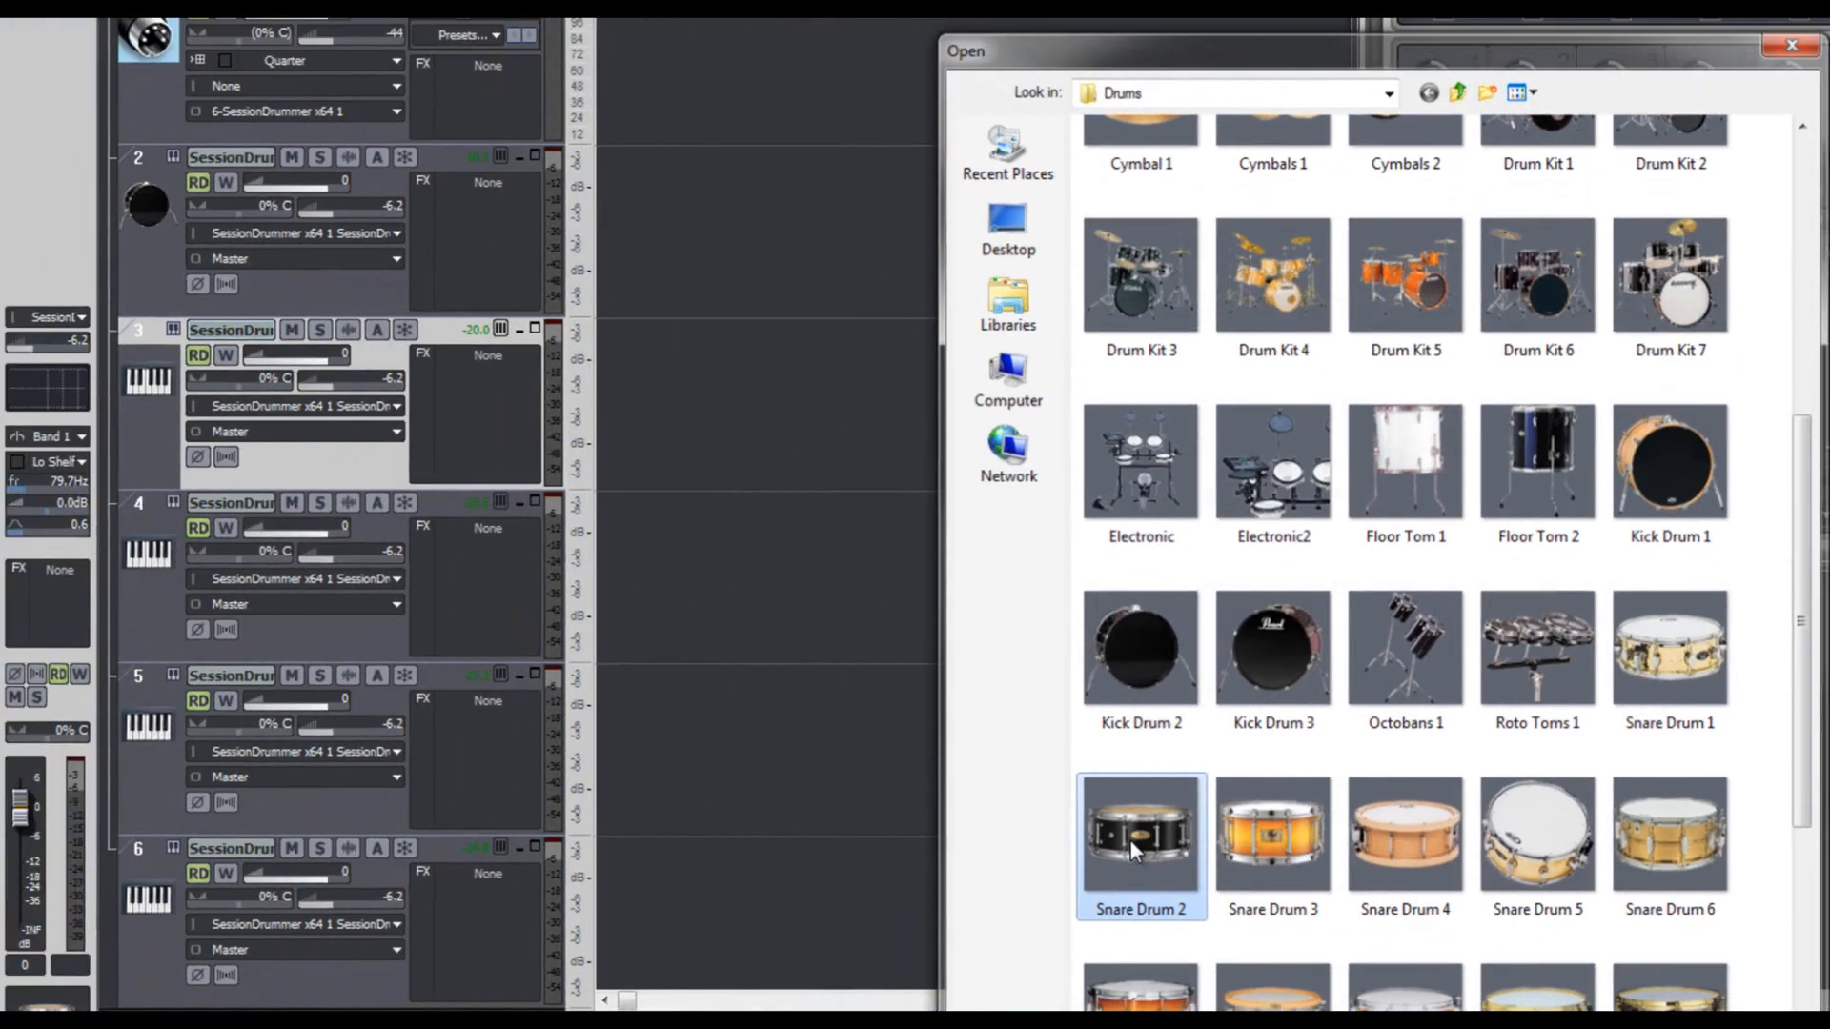
pyautogui.doubleClick(228, 710)
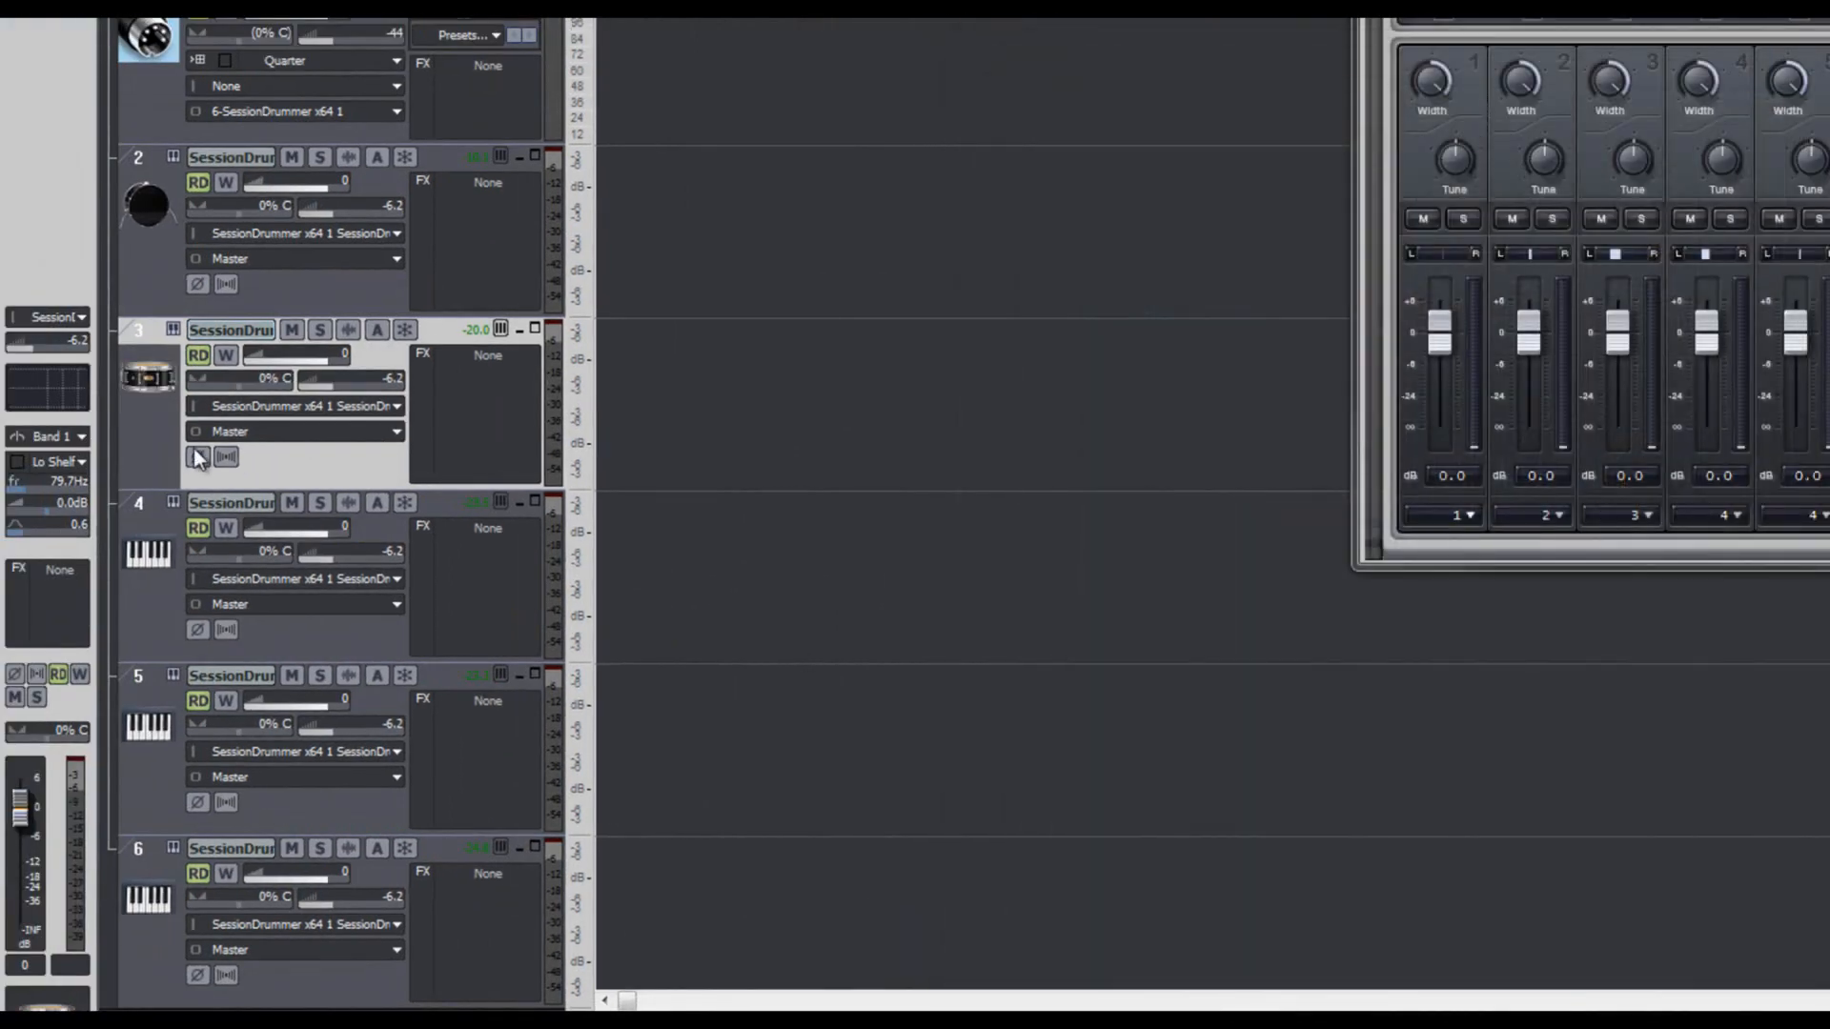
# - Load the Cymbal - Hi hat 2 picture as the icon of track 4
pyautogui.rightClick(166, 550)
pyautogui.click(176, 564)
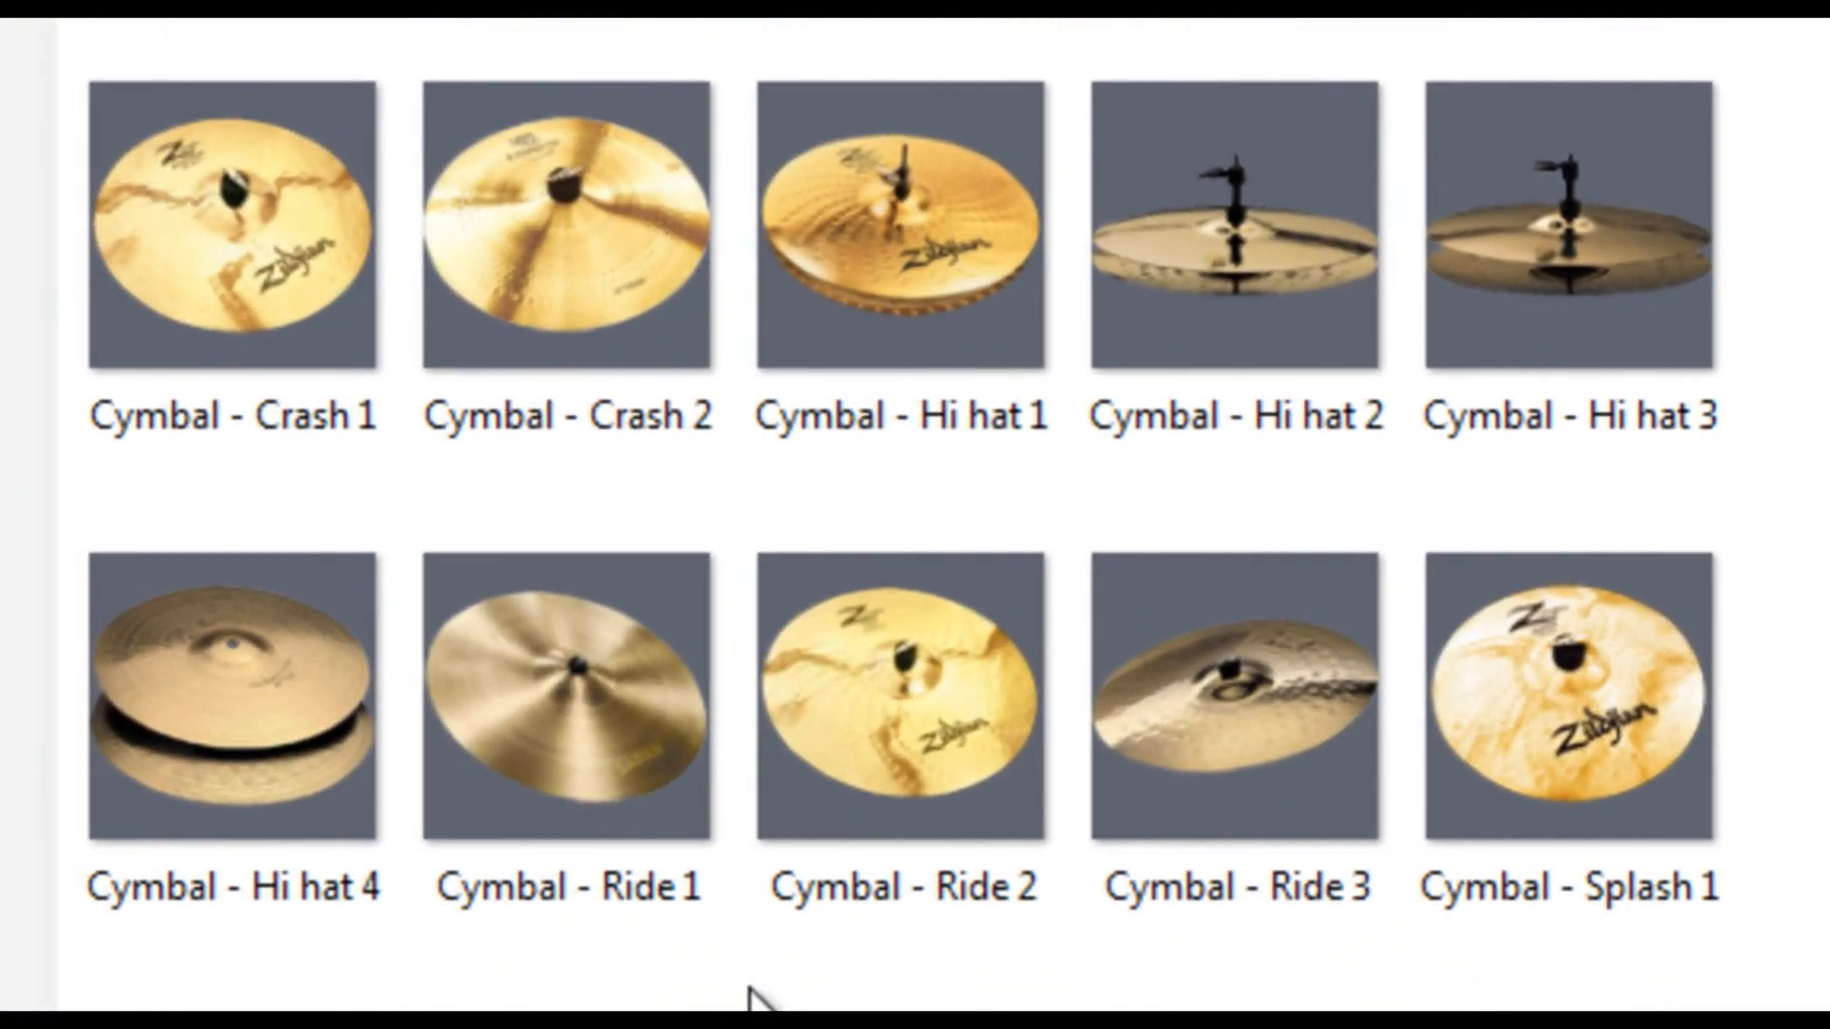
pyautogui.click(1234, 257)
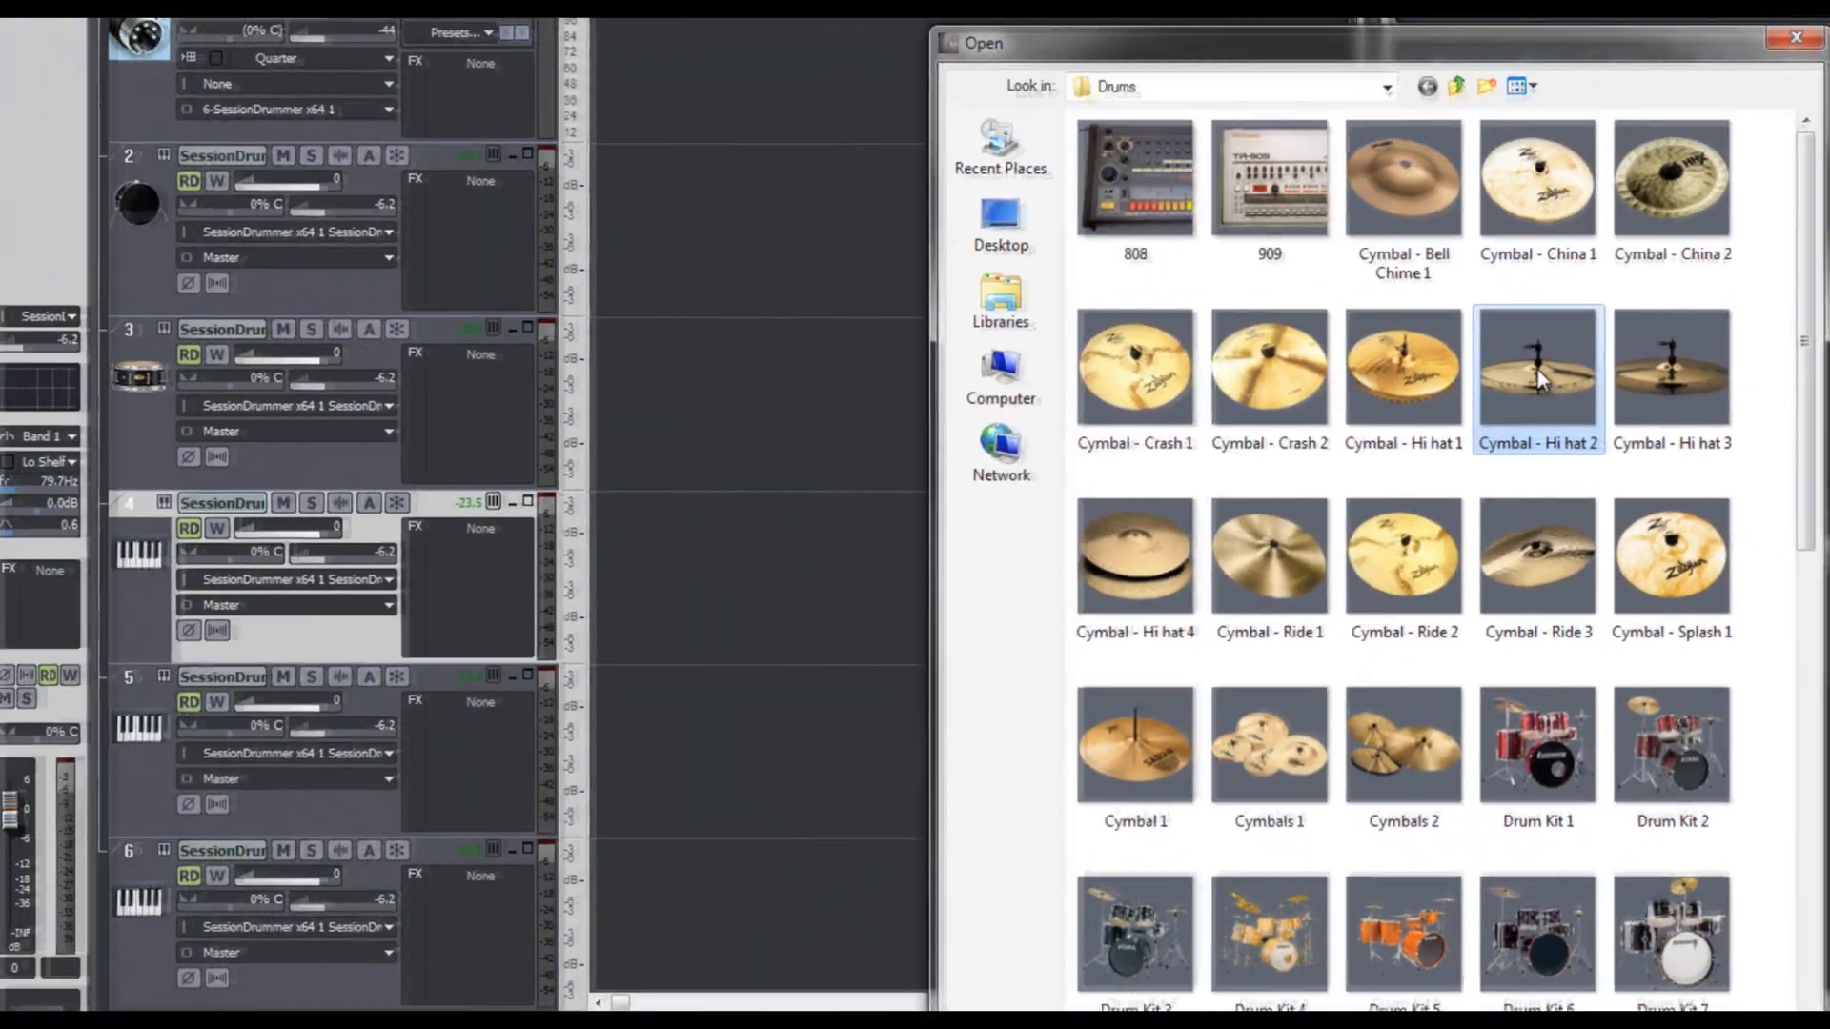
pyautogui.doubleClick(1536, 370)
# - Load the Toms 1 picture as the icon of track 5
pyautogui.rightClick(156, 726)
pyautogui.click(171, 740)
pyautogui.scroll(-15, 904, 515)
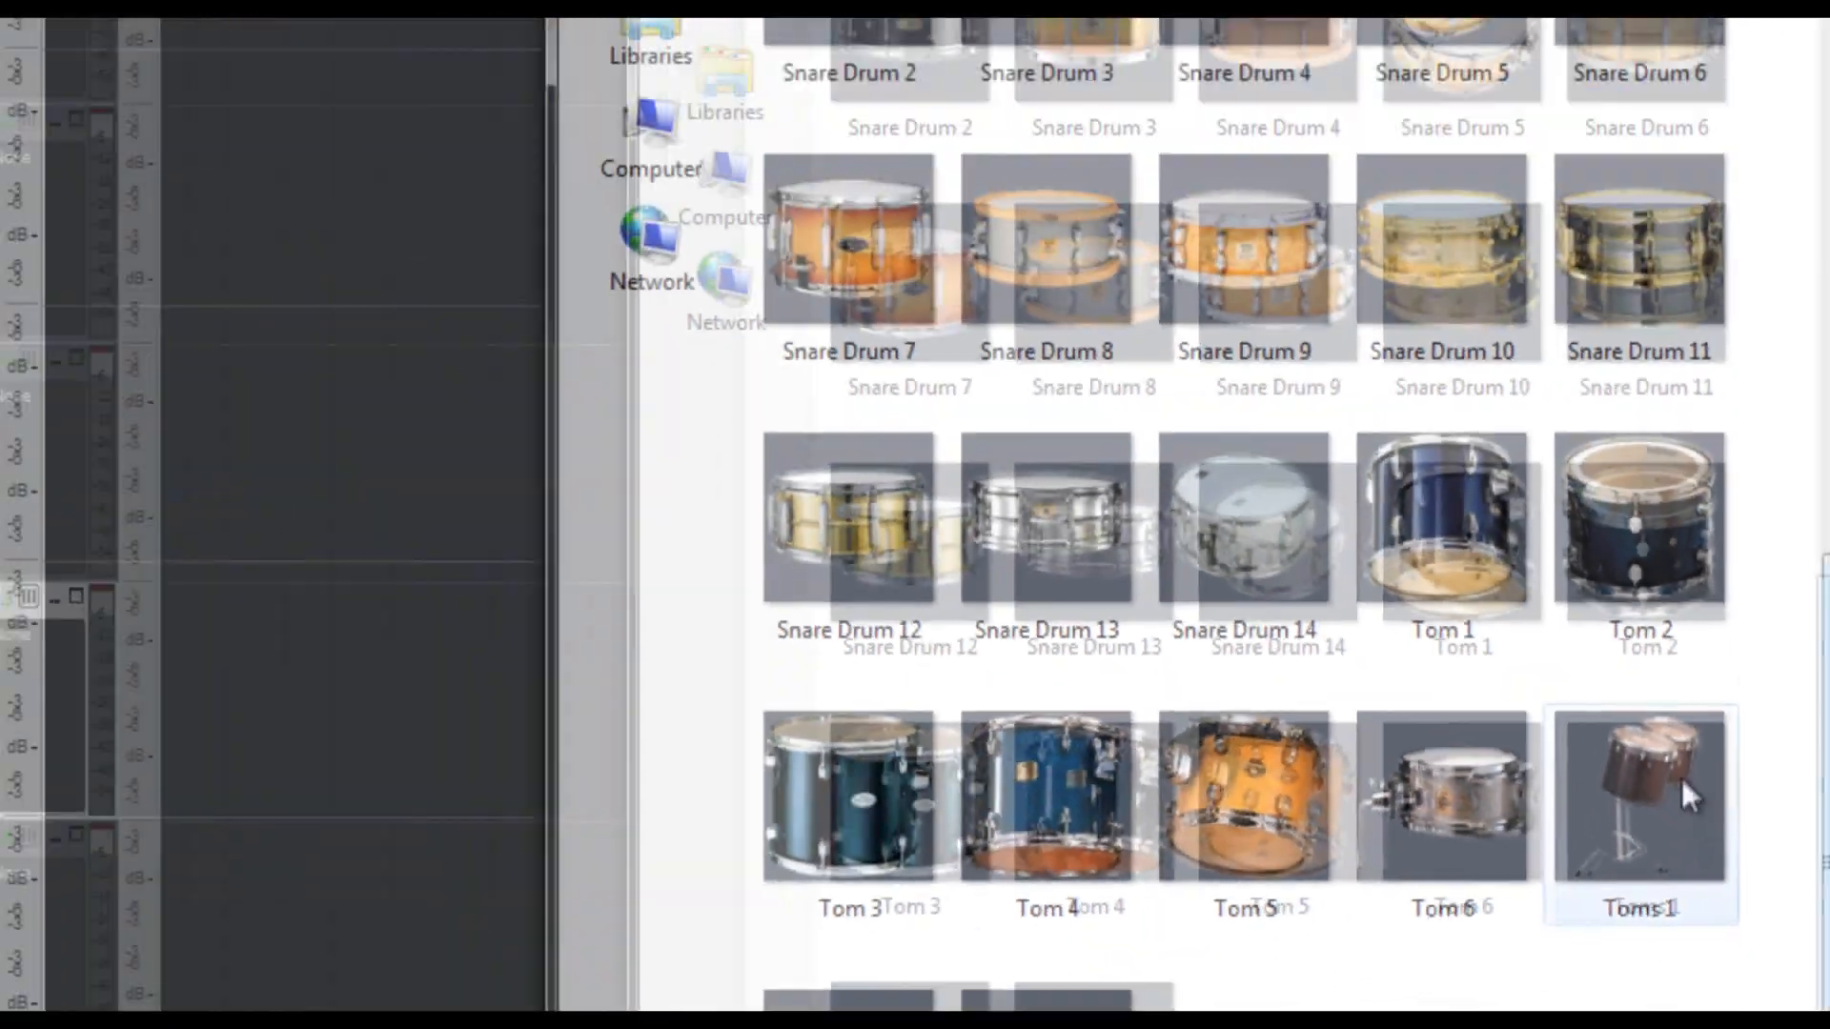
pyautogui.doubleClick(1649, 744)
# - Load the Cymbal - Crash 2 picture as the icon of track 6
pyautogui.rightClick(155, 898)
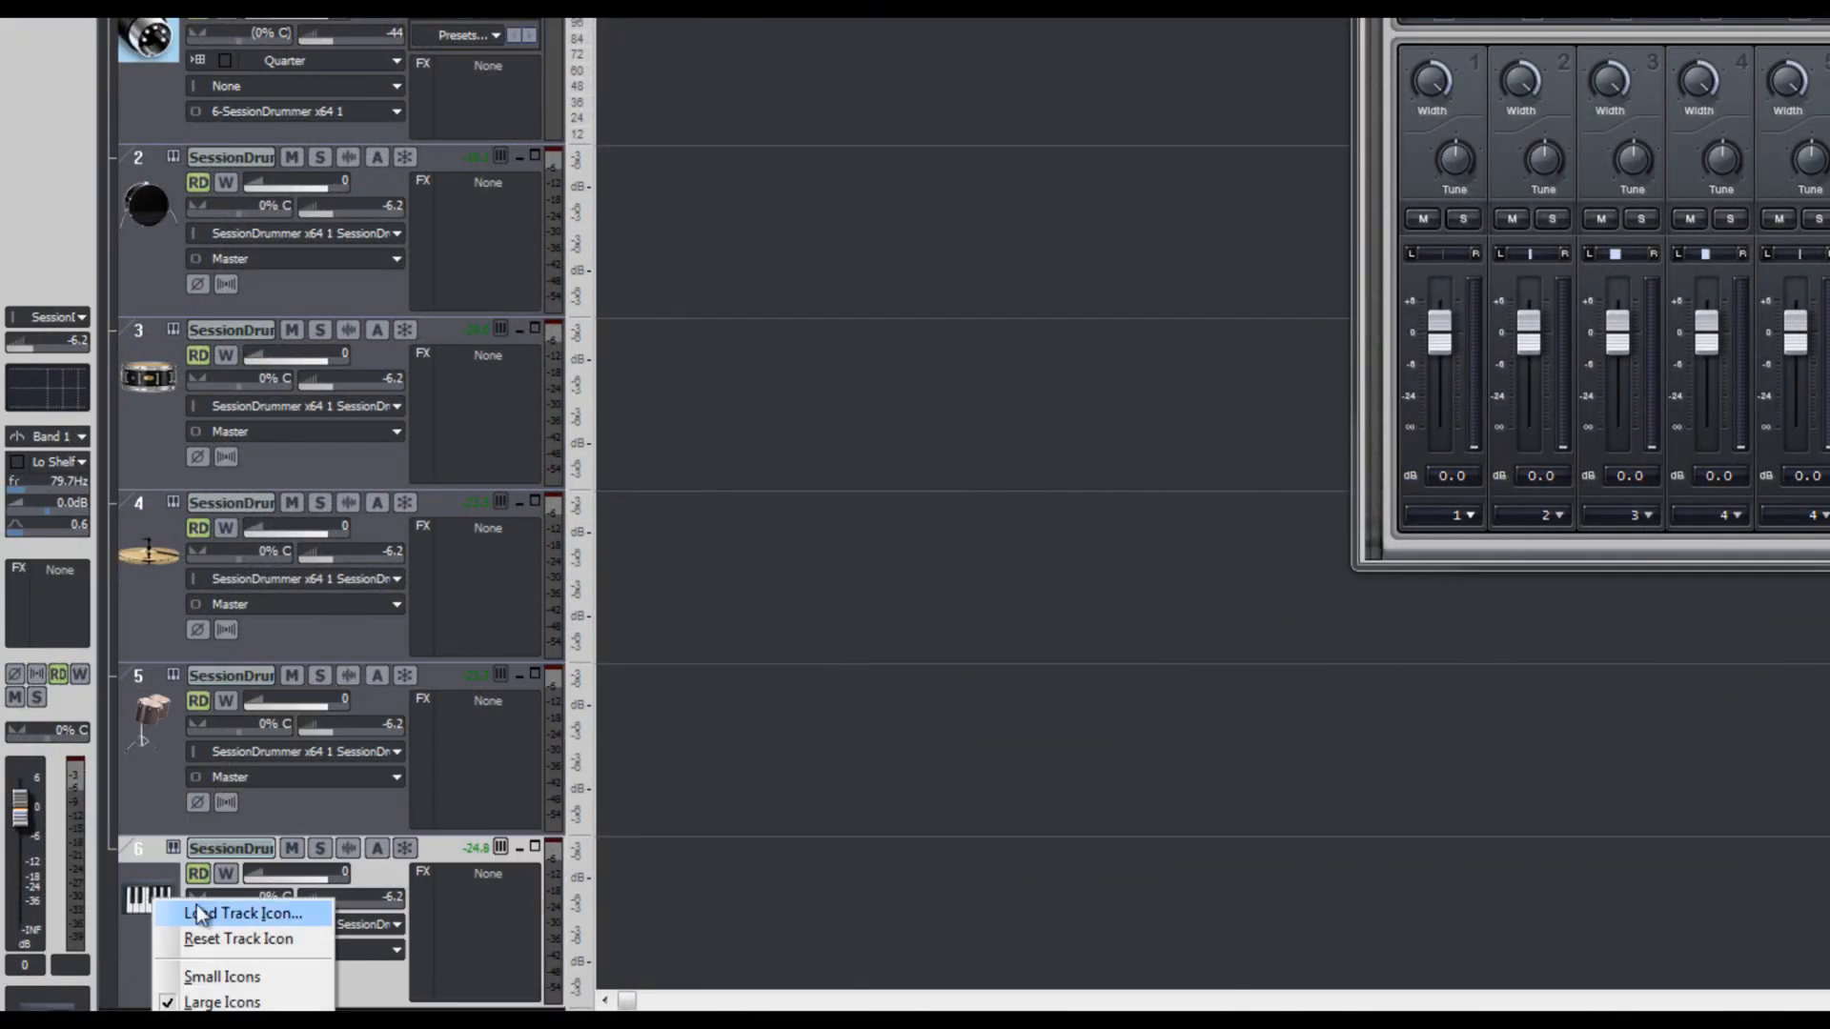
pyautogui.click(176, 908)
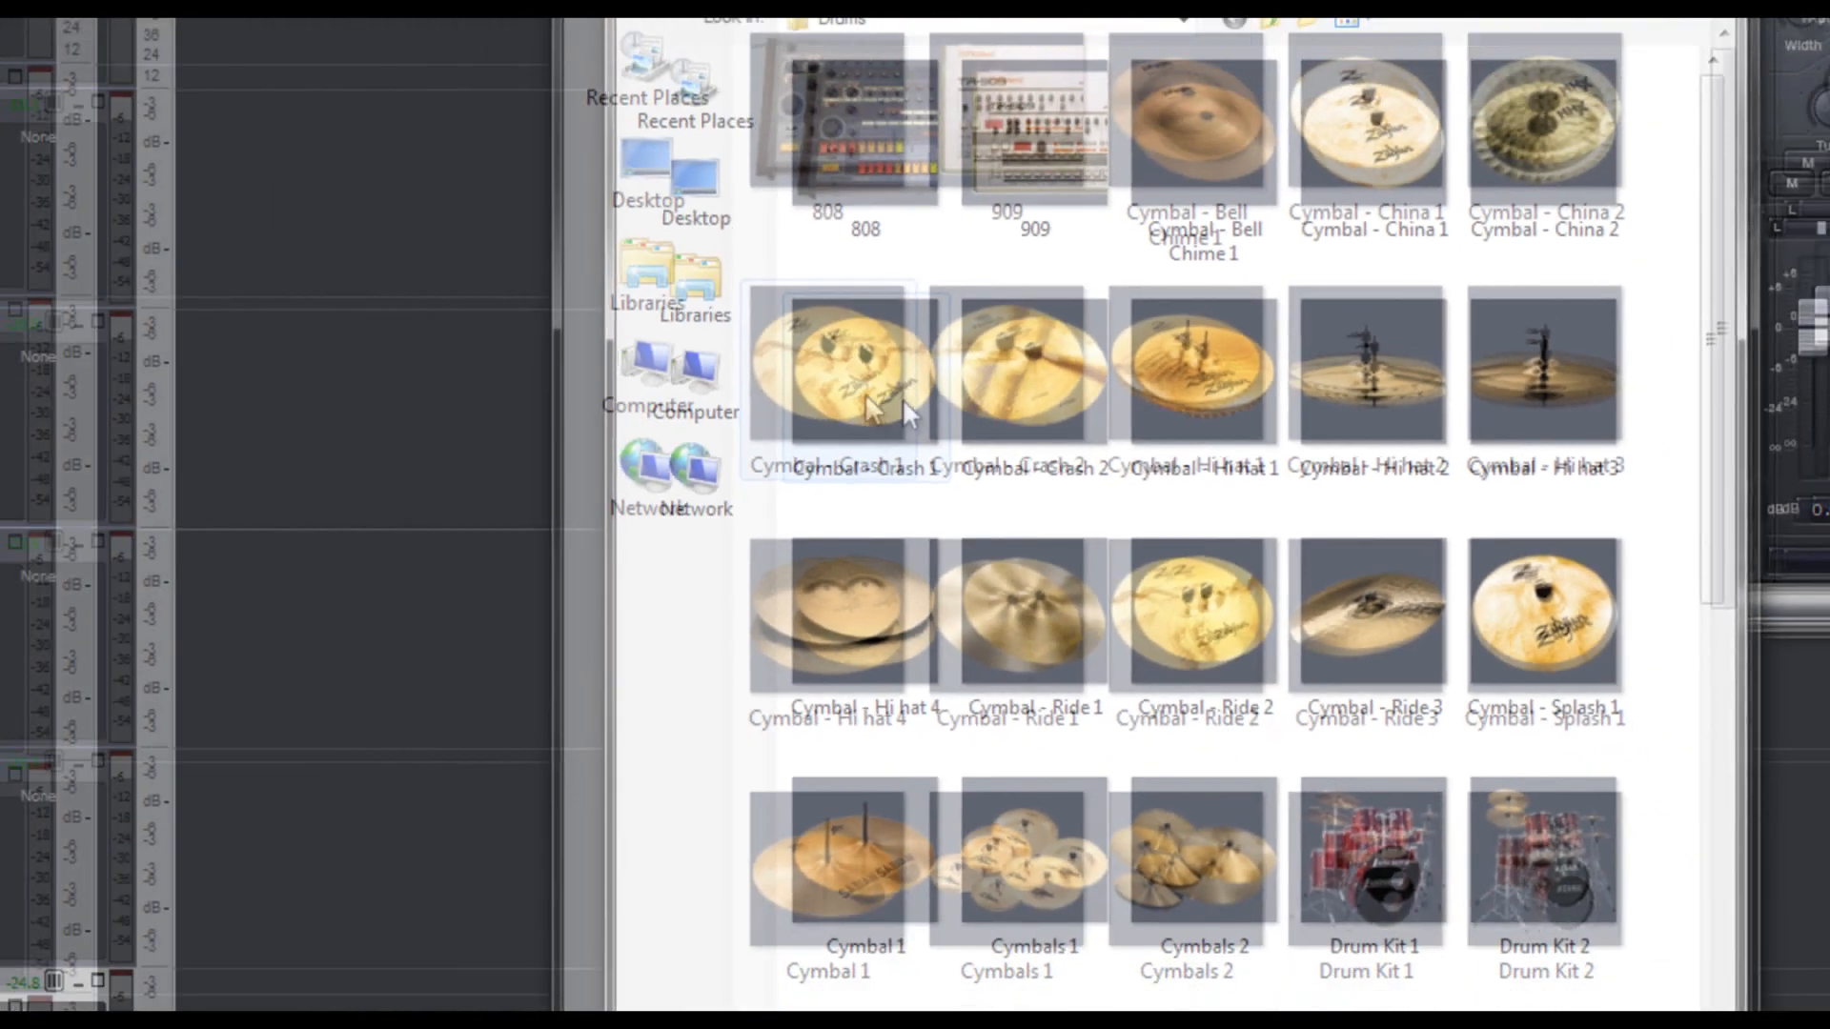
pyautogui.click(457, 266)
pyautogui.doubleClick(1125, 429)
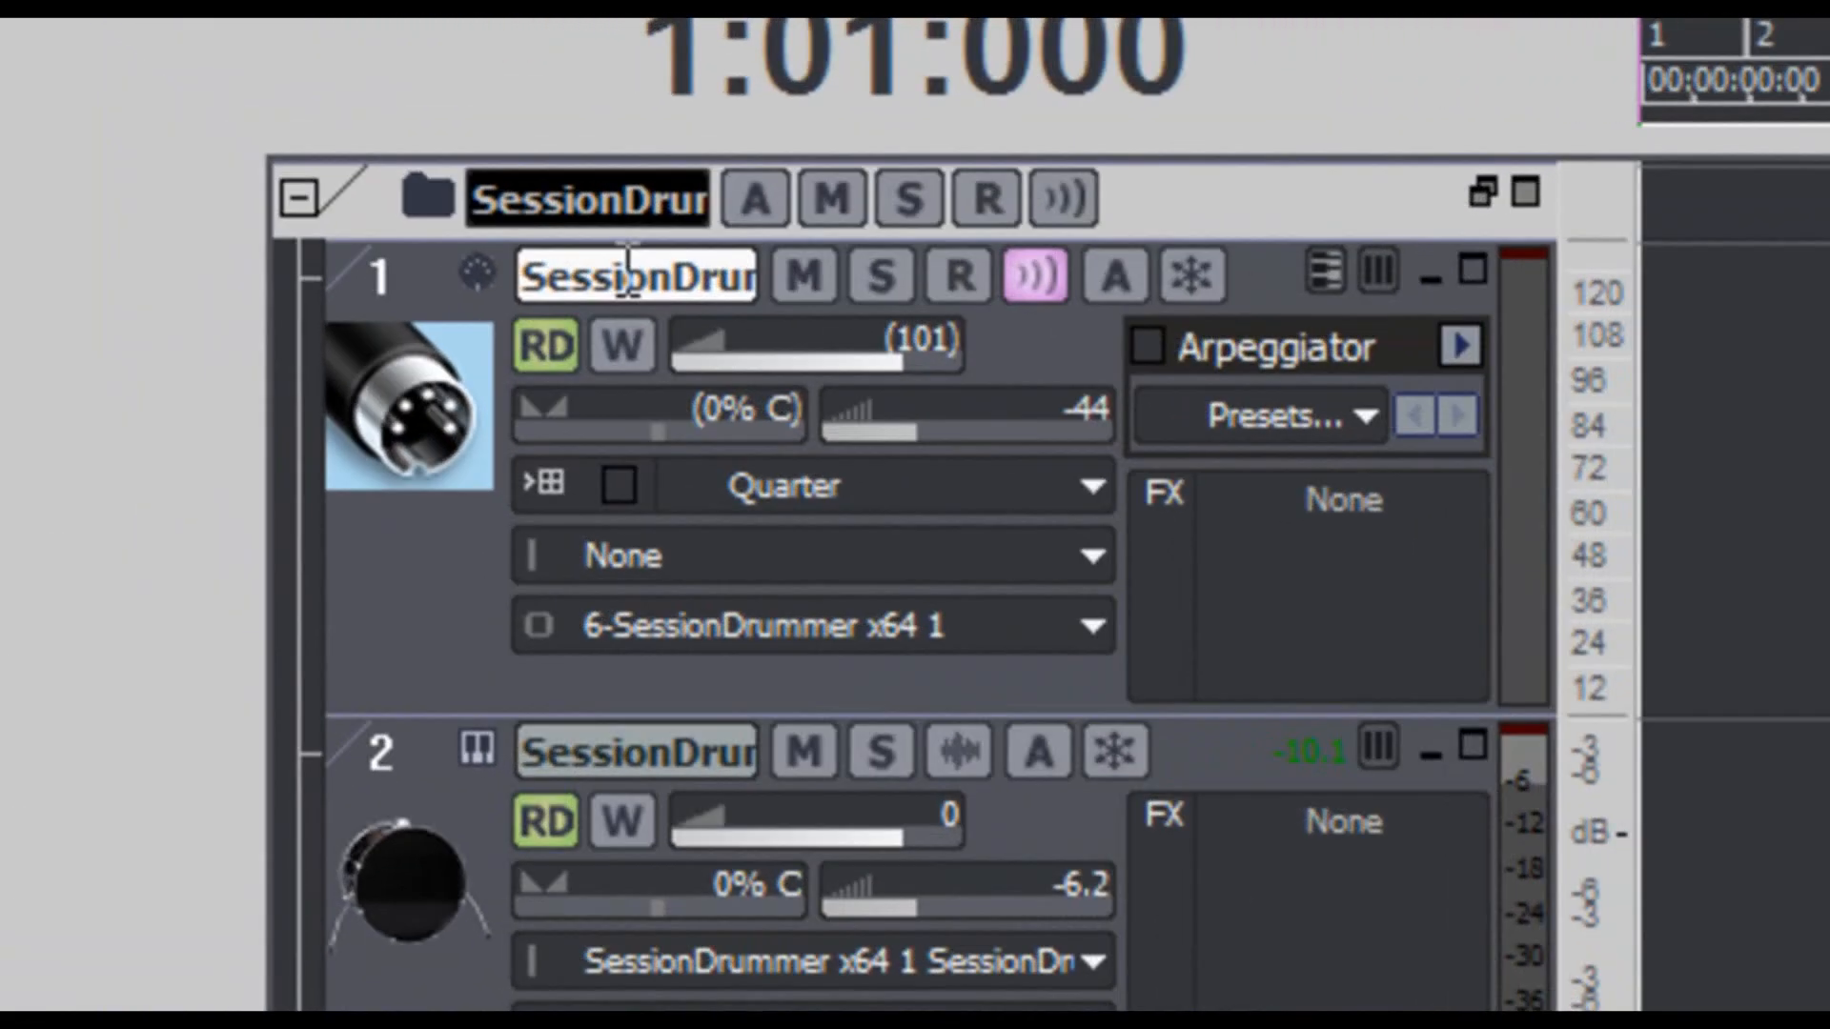
# - Rename the SessionDrummer MIDI track, track 1, as Sd3 MIDI
pyautogui.doubleClick(628, 276)
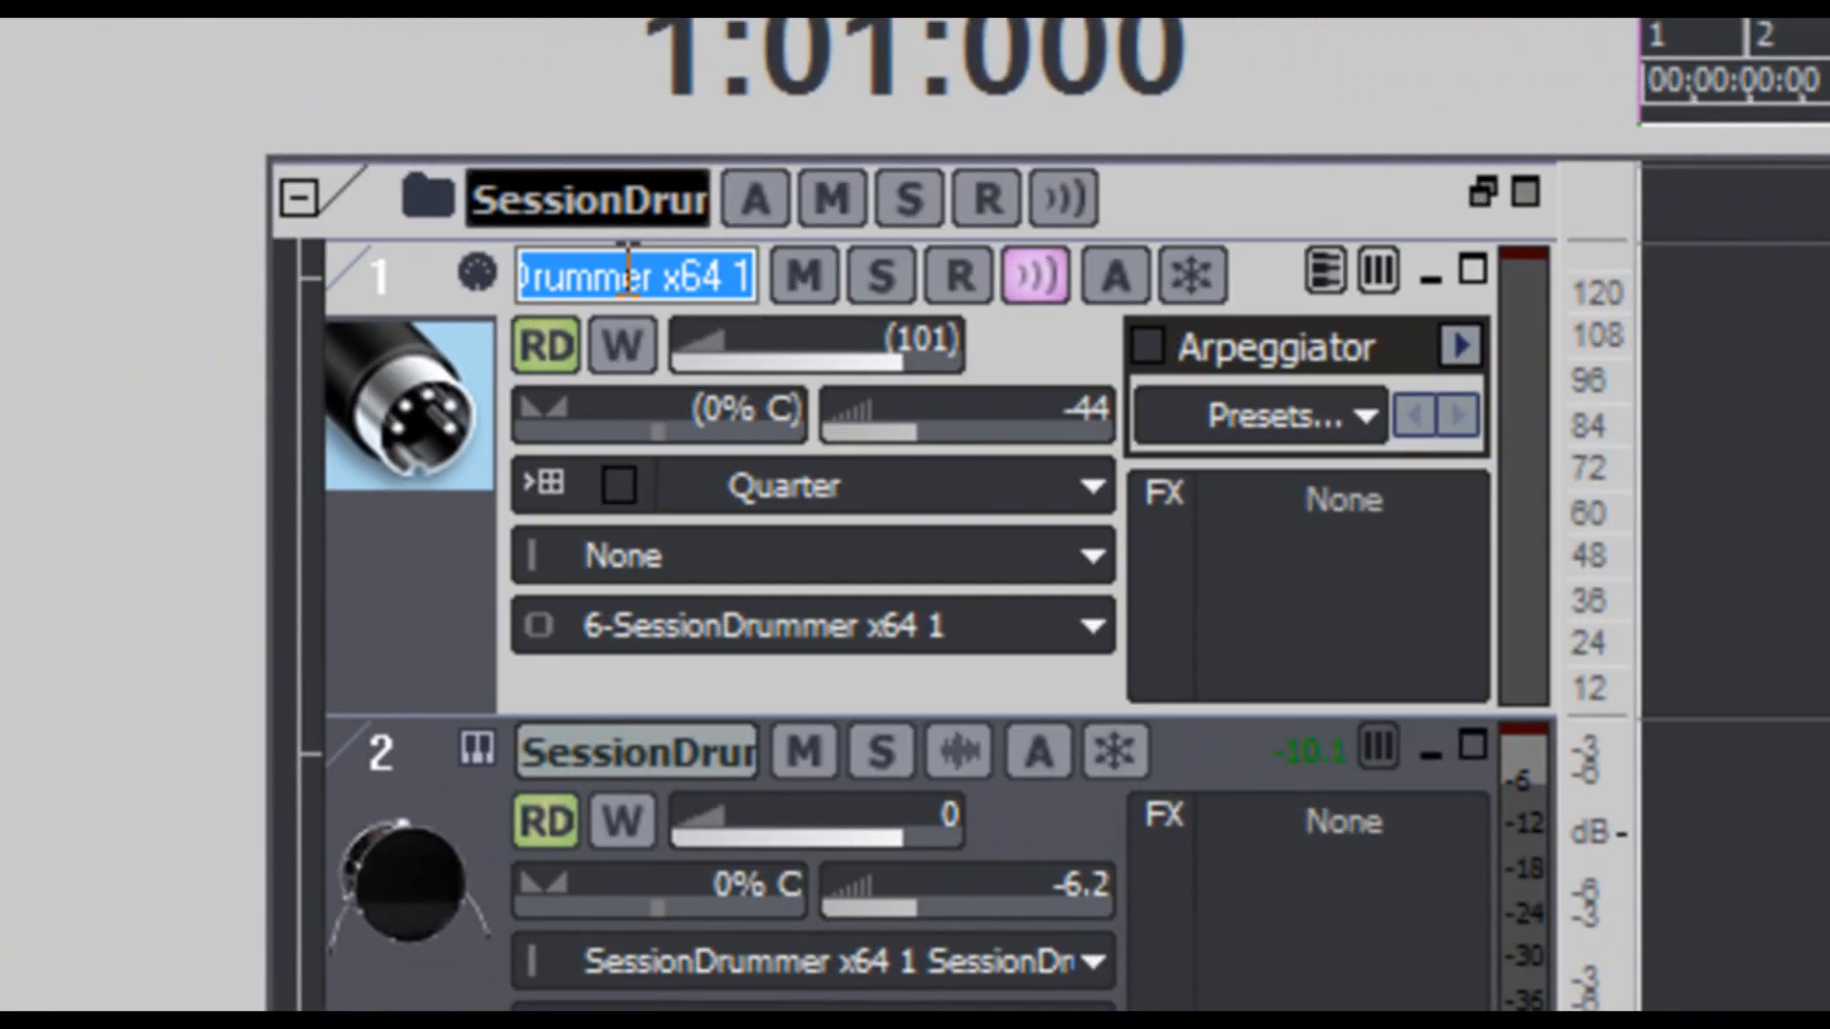
pyautogui.write('Sd3 M')
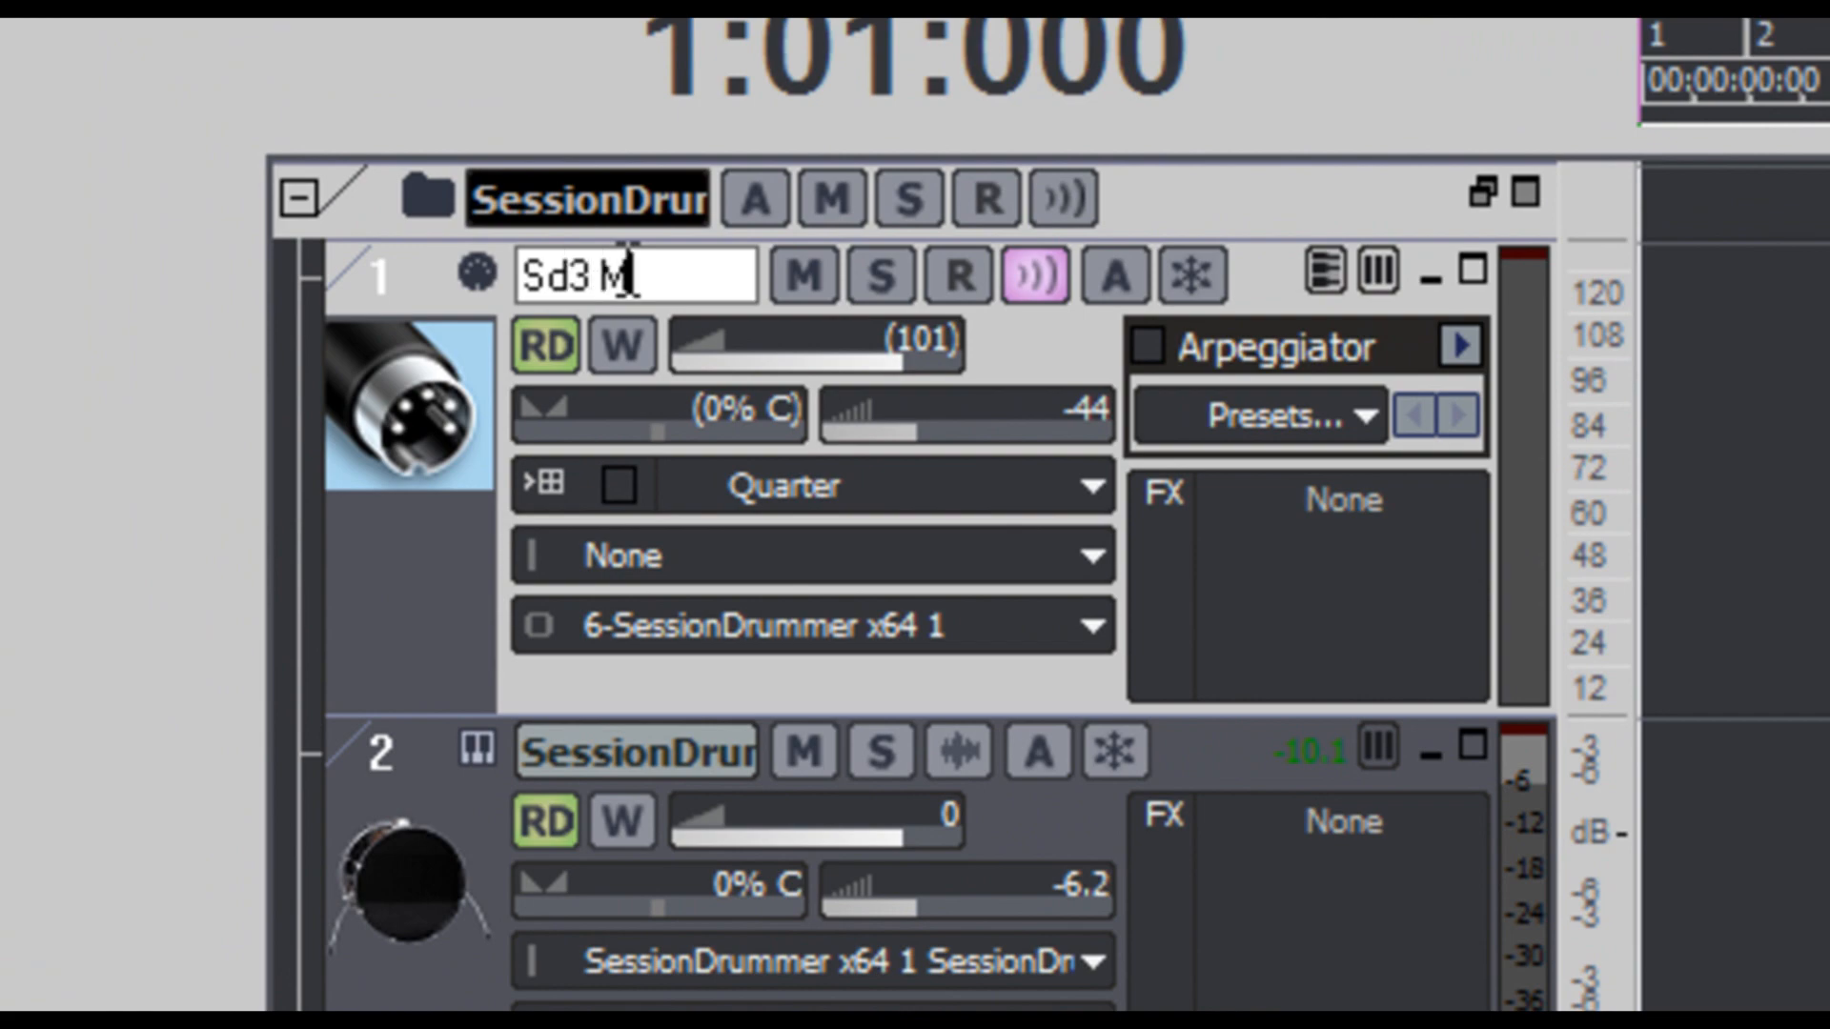
pyautogui.write('IDI')
pyautogui.press('Return')
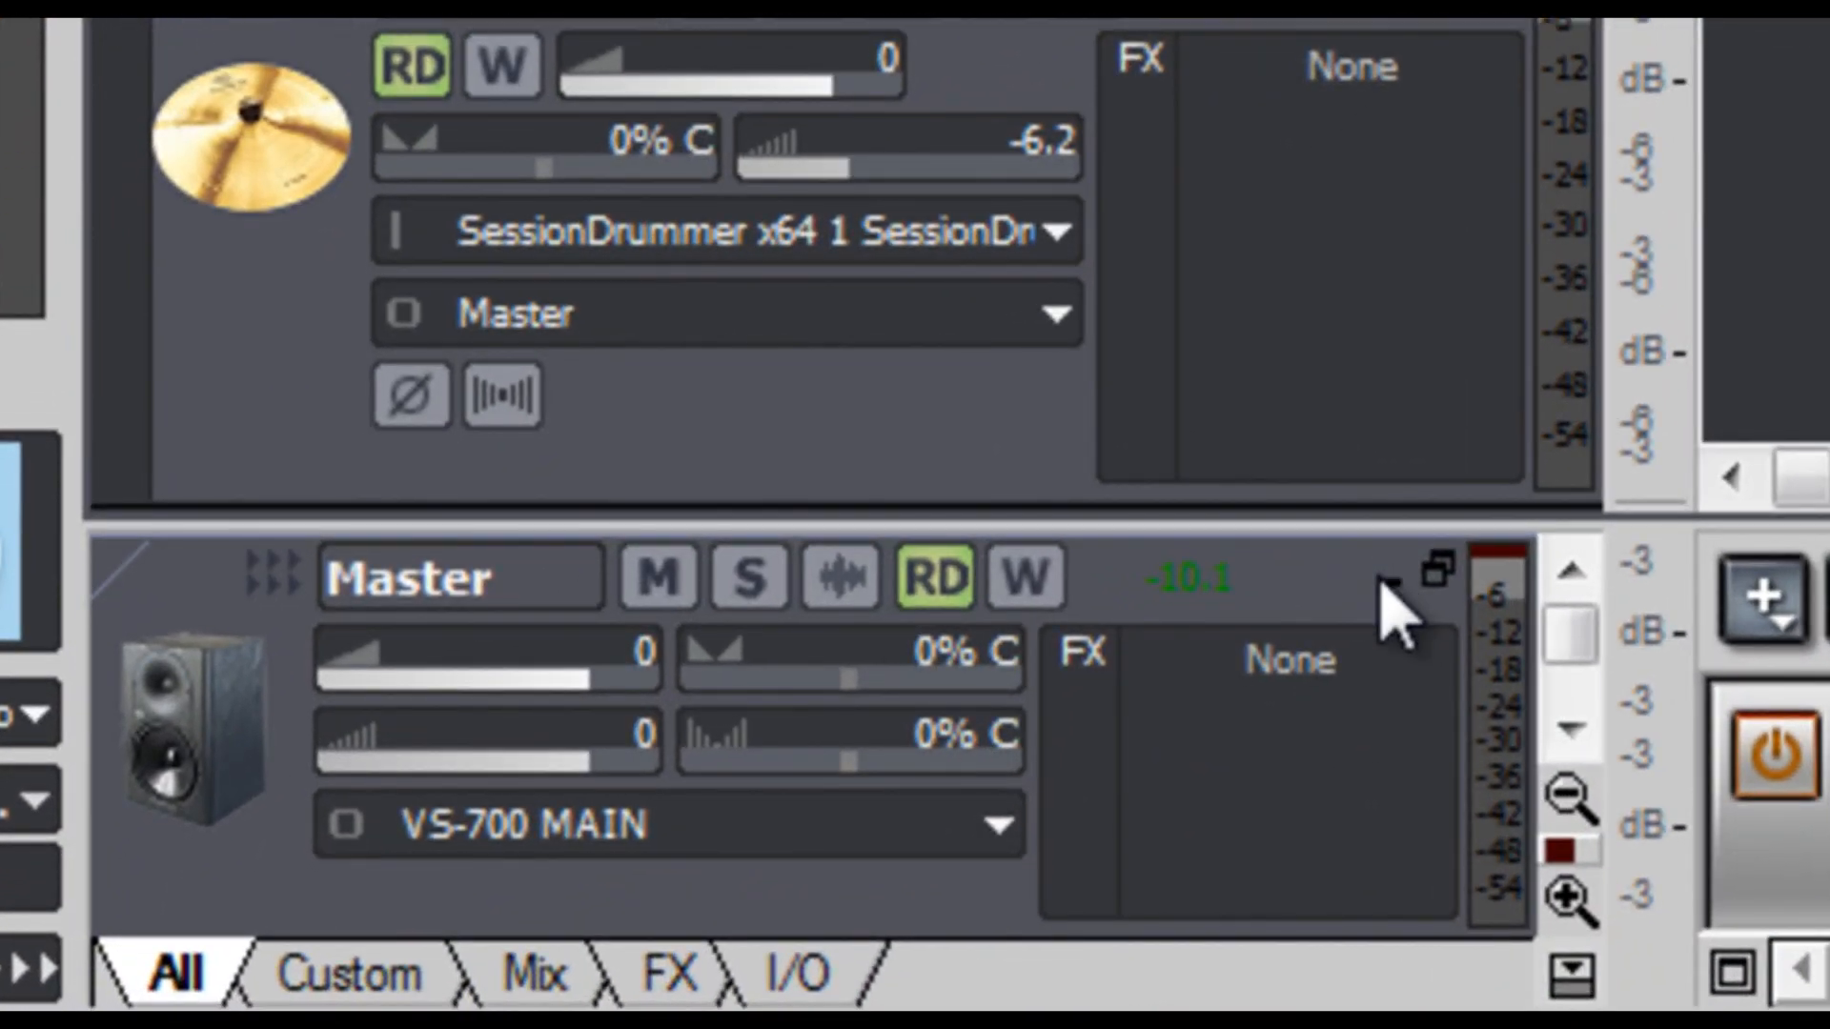
# - Minimize the Master bus strip and insert a new stereo bus below it, enlarging the new strip to show its controls
pyautogui.click(1385, 582)
pyautogui.rightClick(1159, 715)
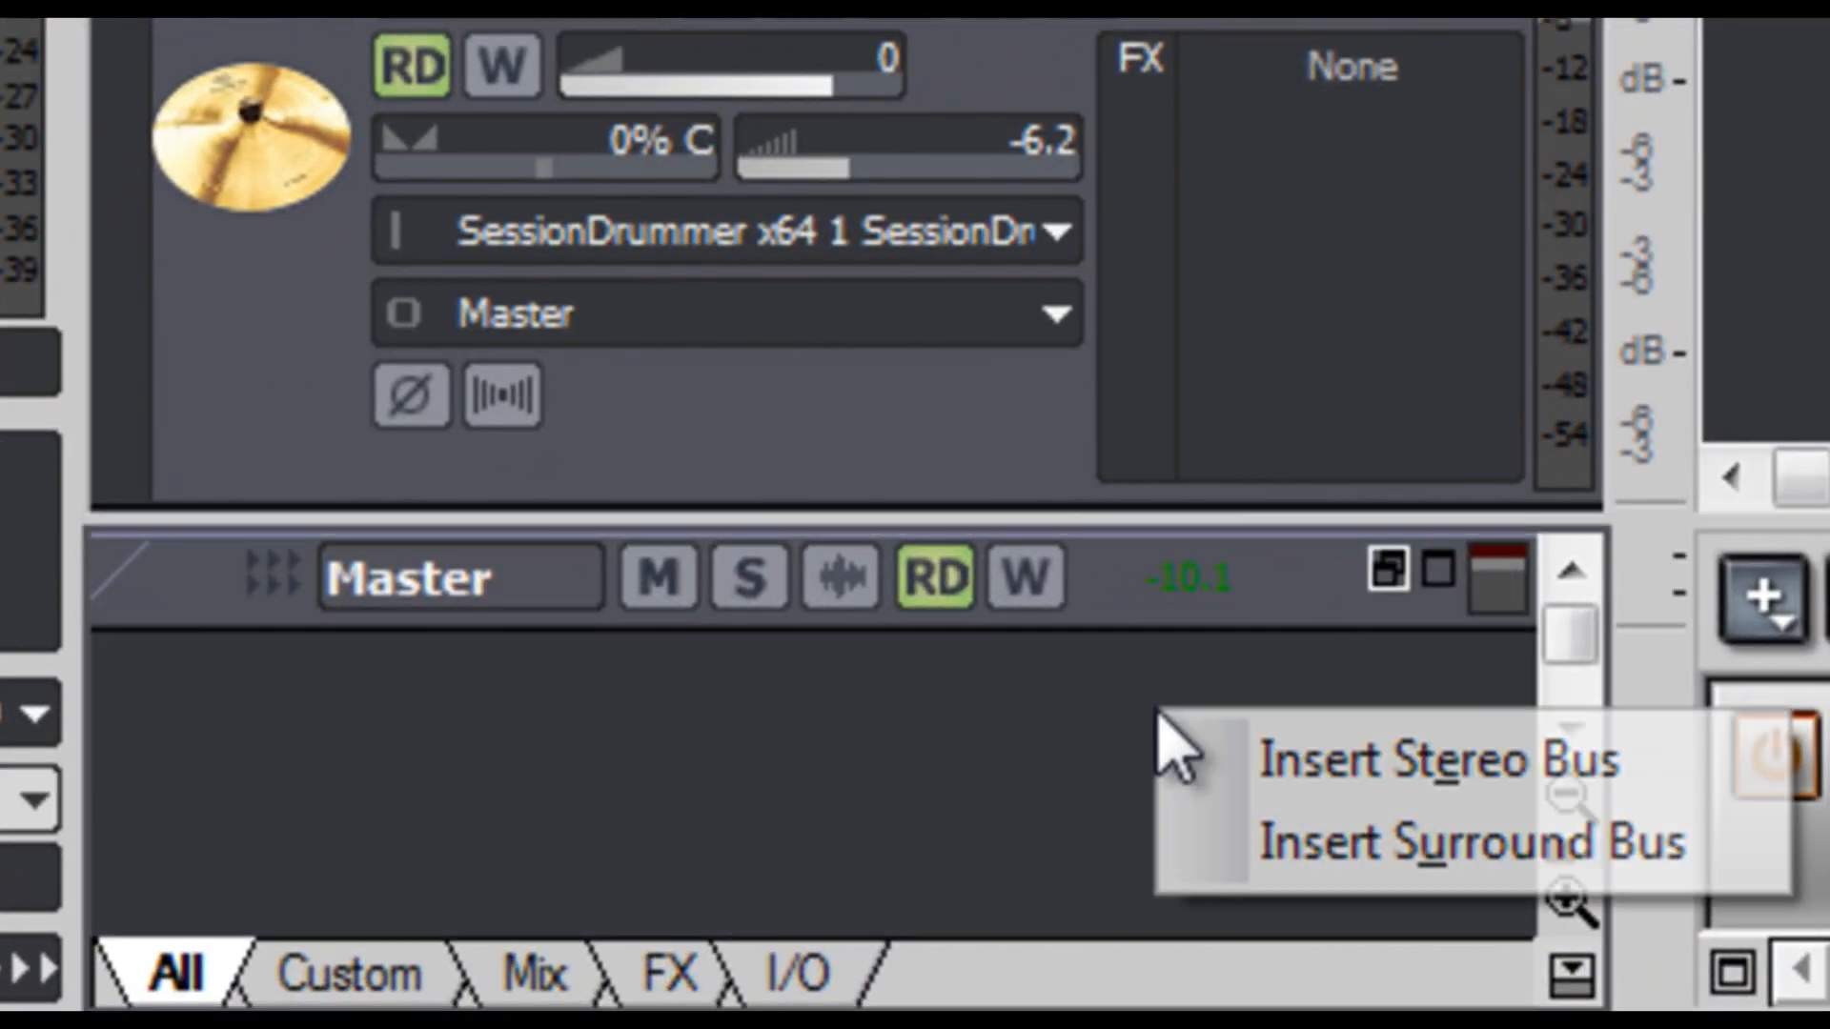
pyautogui.click(1258, 763)
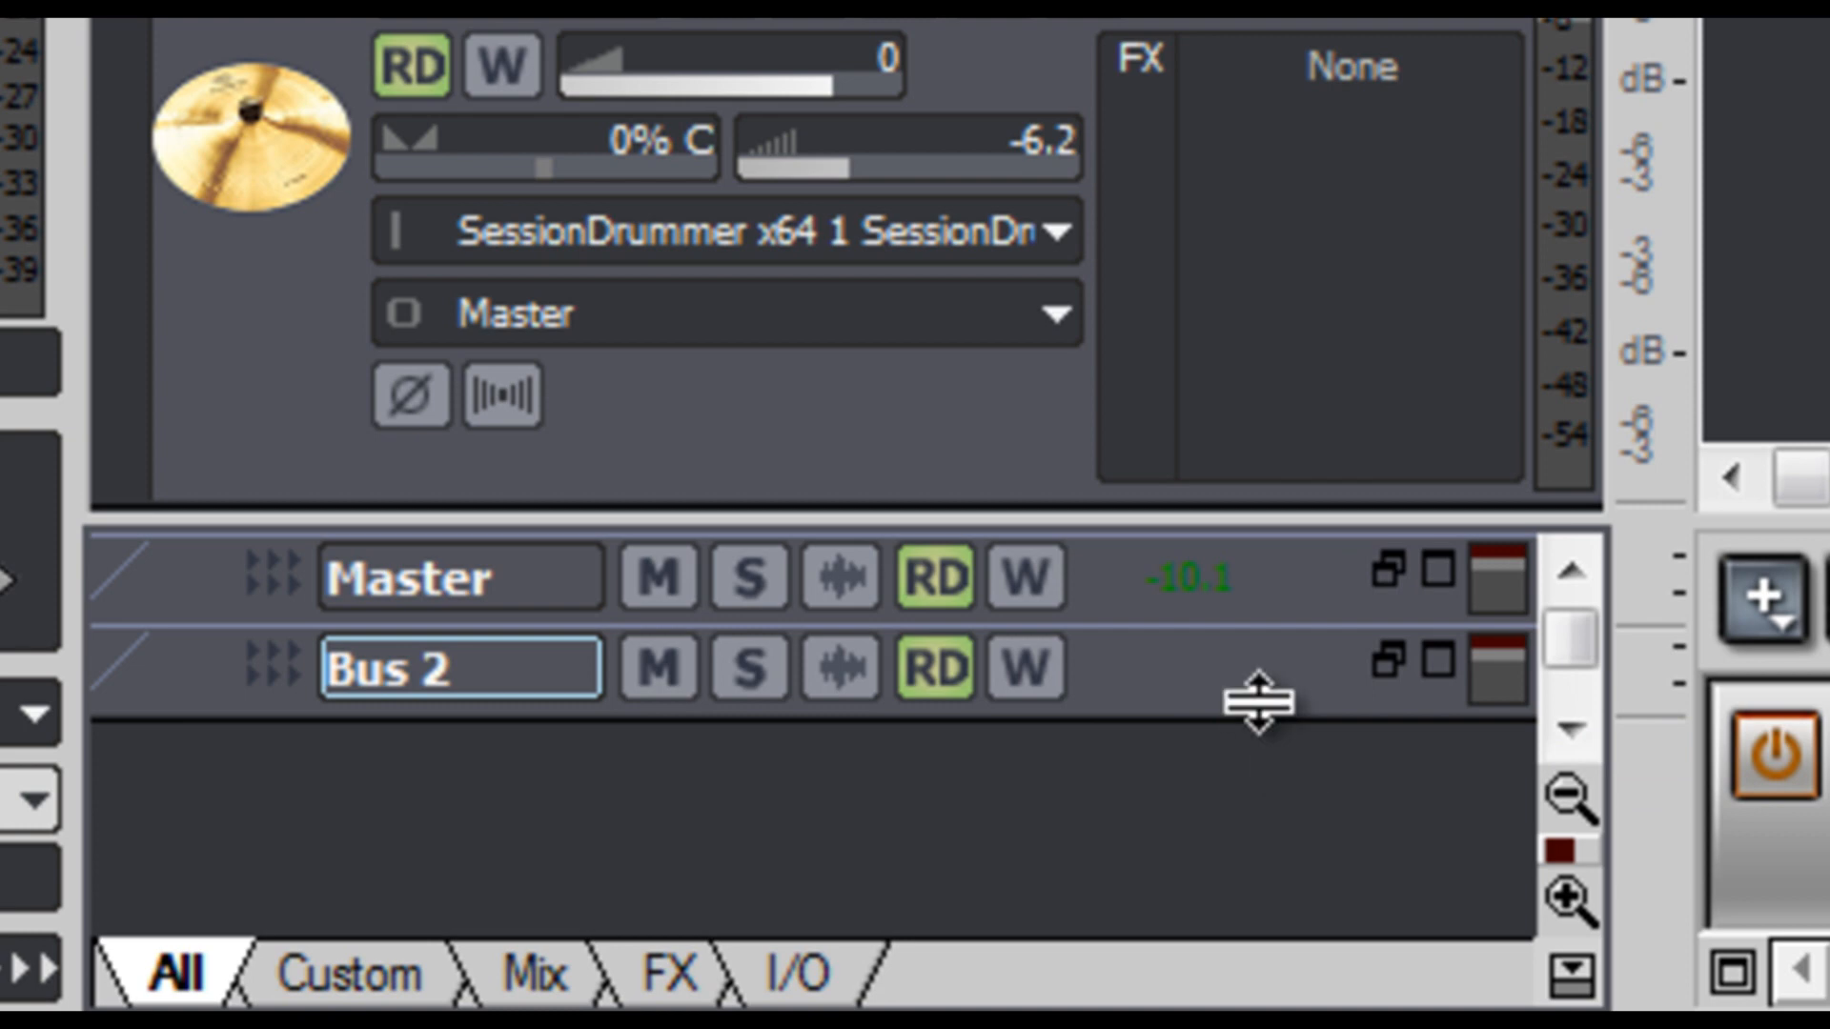
pyautogui.moveTo(1253, 703); pyautogui.dragTo(1254, 756)
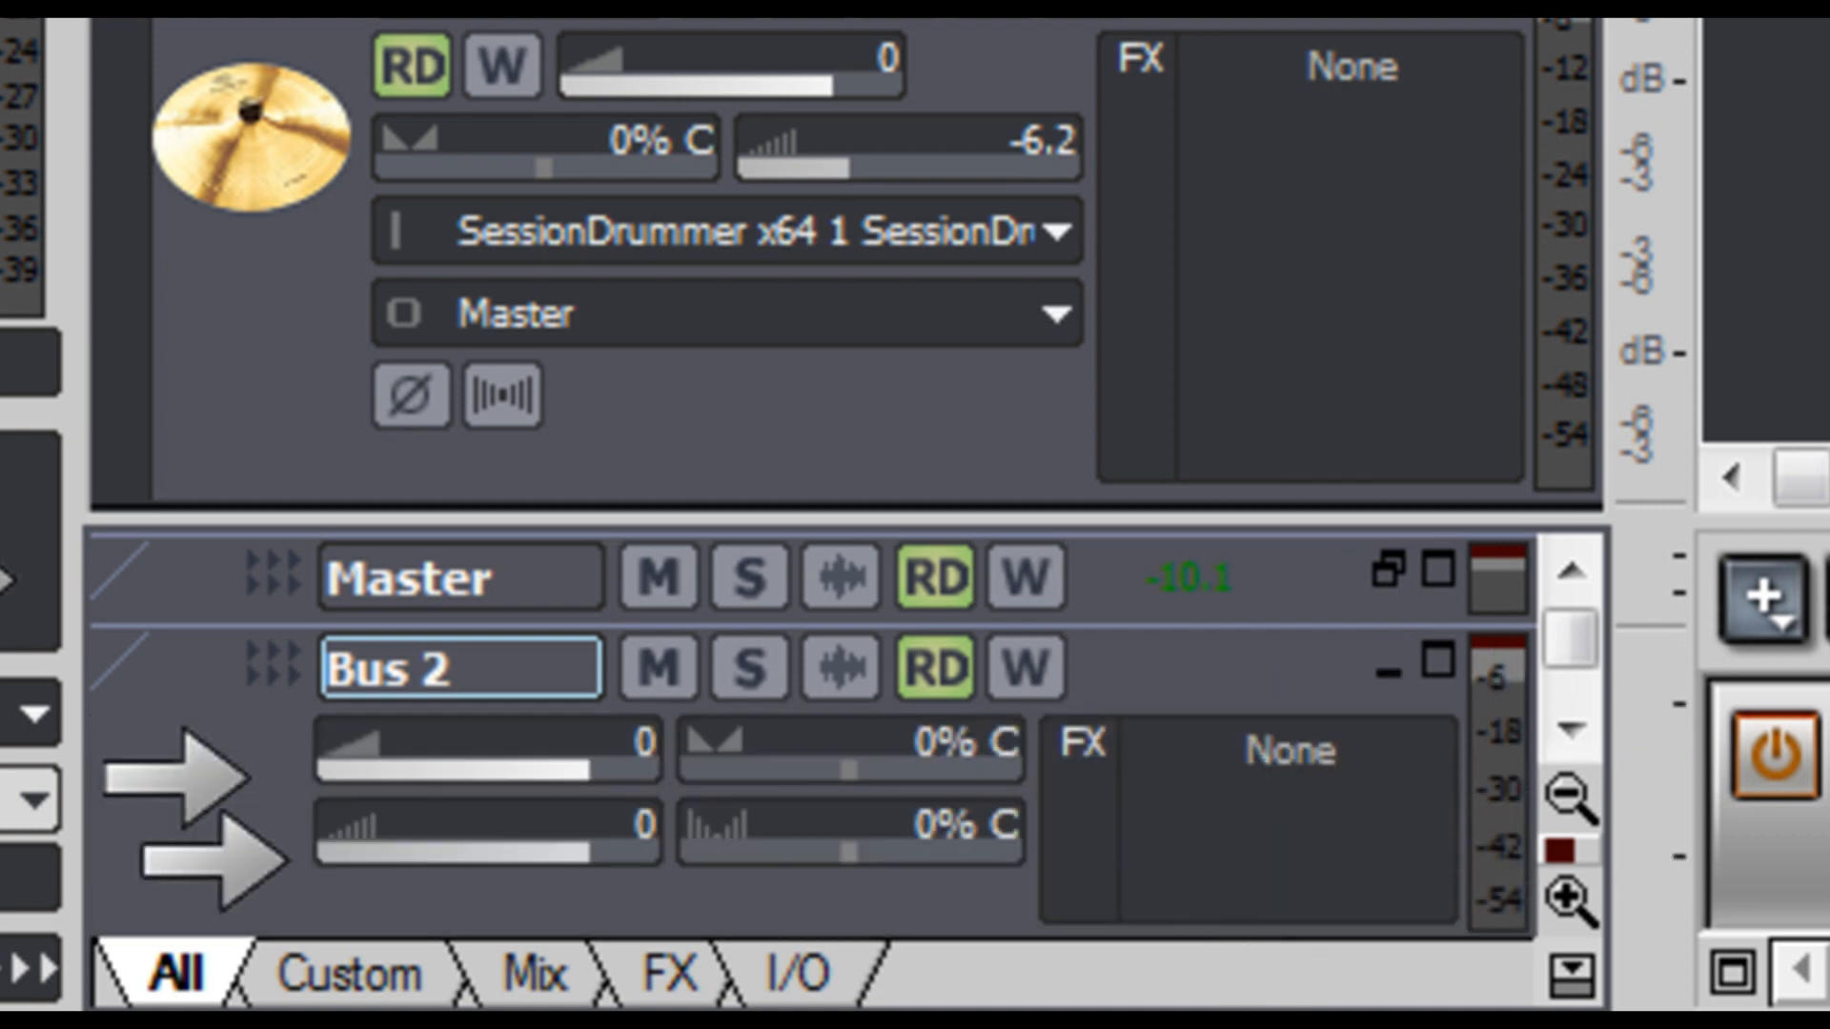
# - Rename the new stereo bus as Drums
pyautogui.doubleClick(560, 667)
pyautogui.write('Drums')
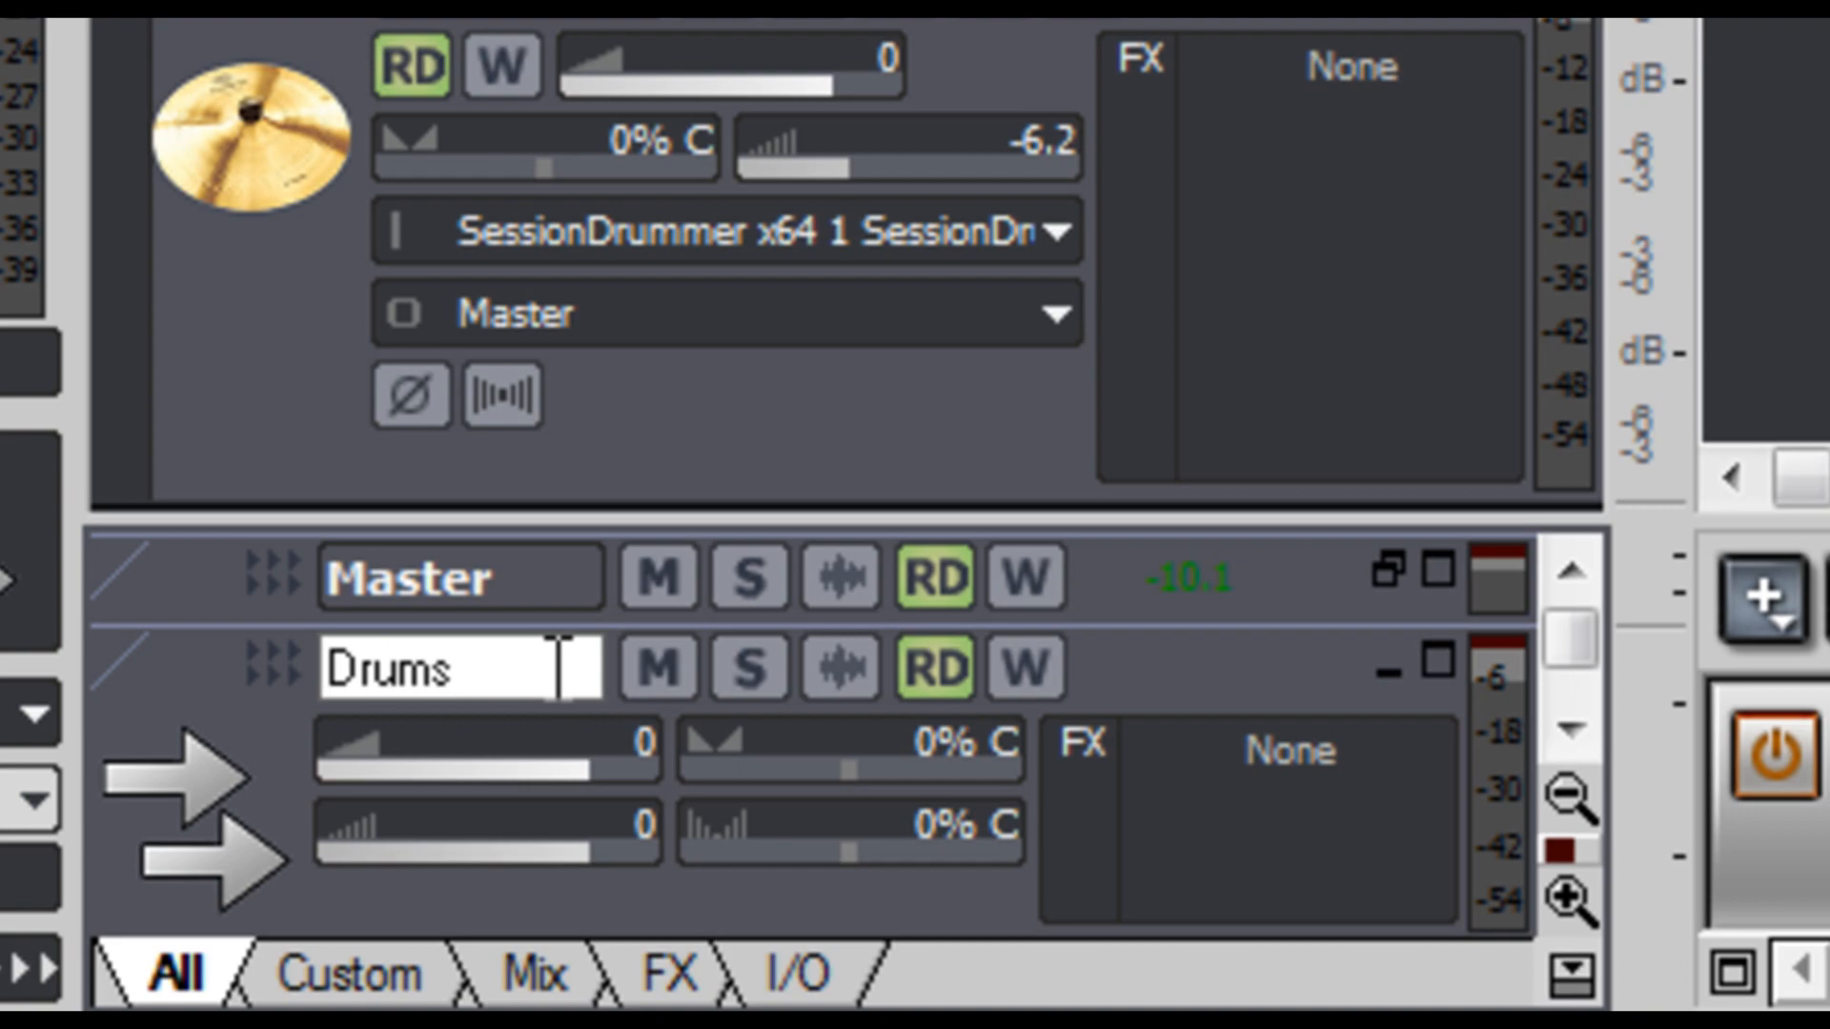
pyautogui.press('Return')
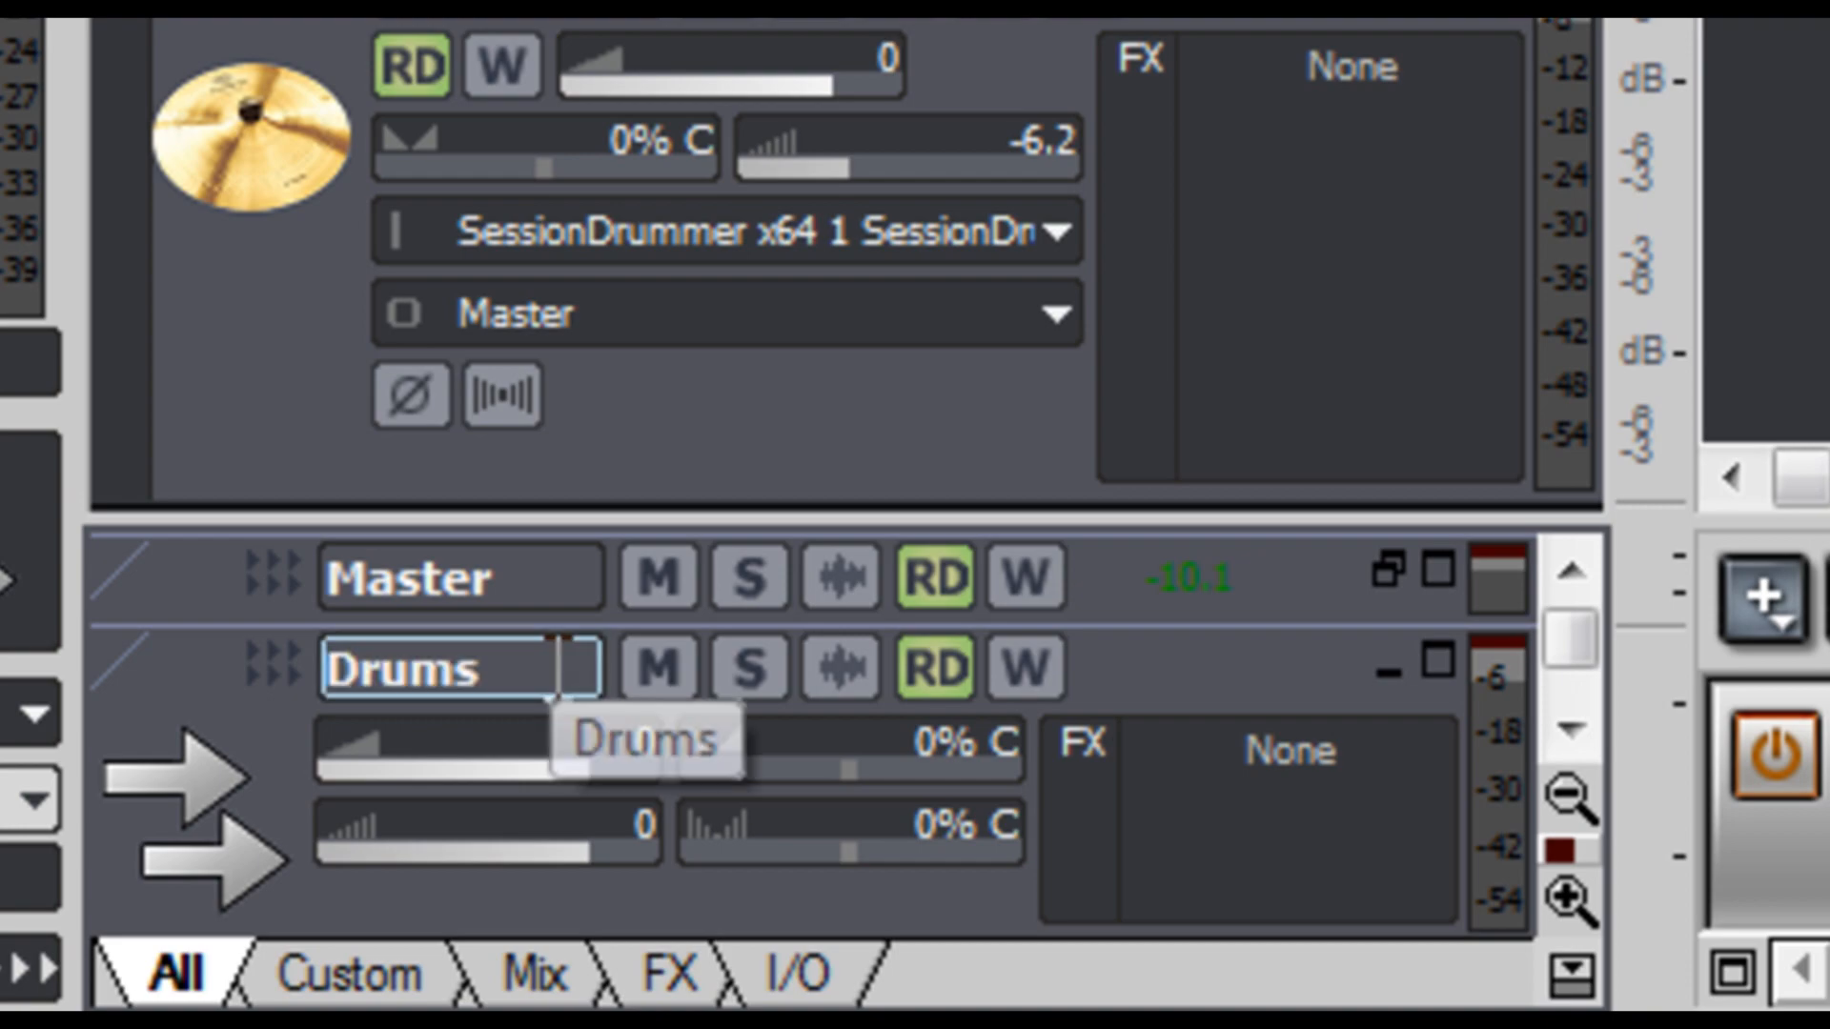
# - Load the Drum Kit 7 picture as the icon of the Drums bus
pyautogui.rightClick(205, 776)
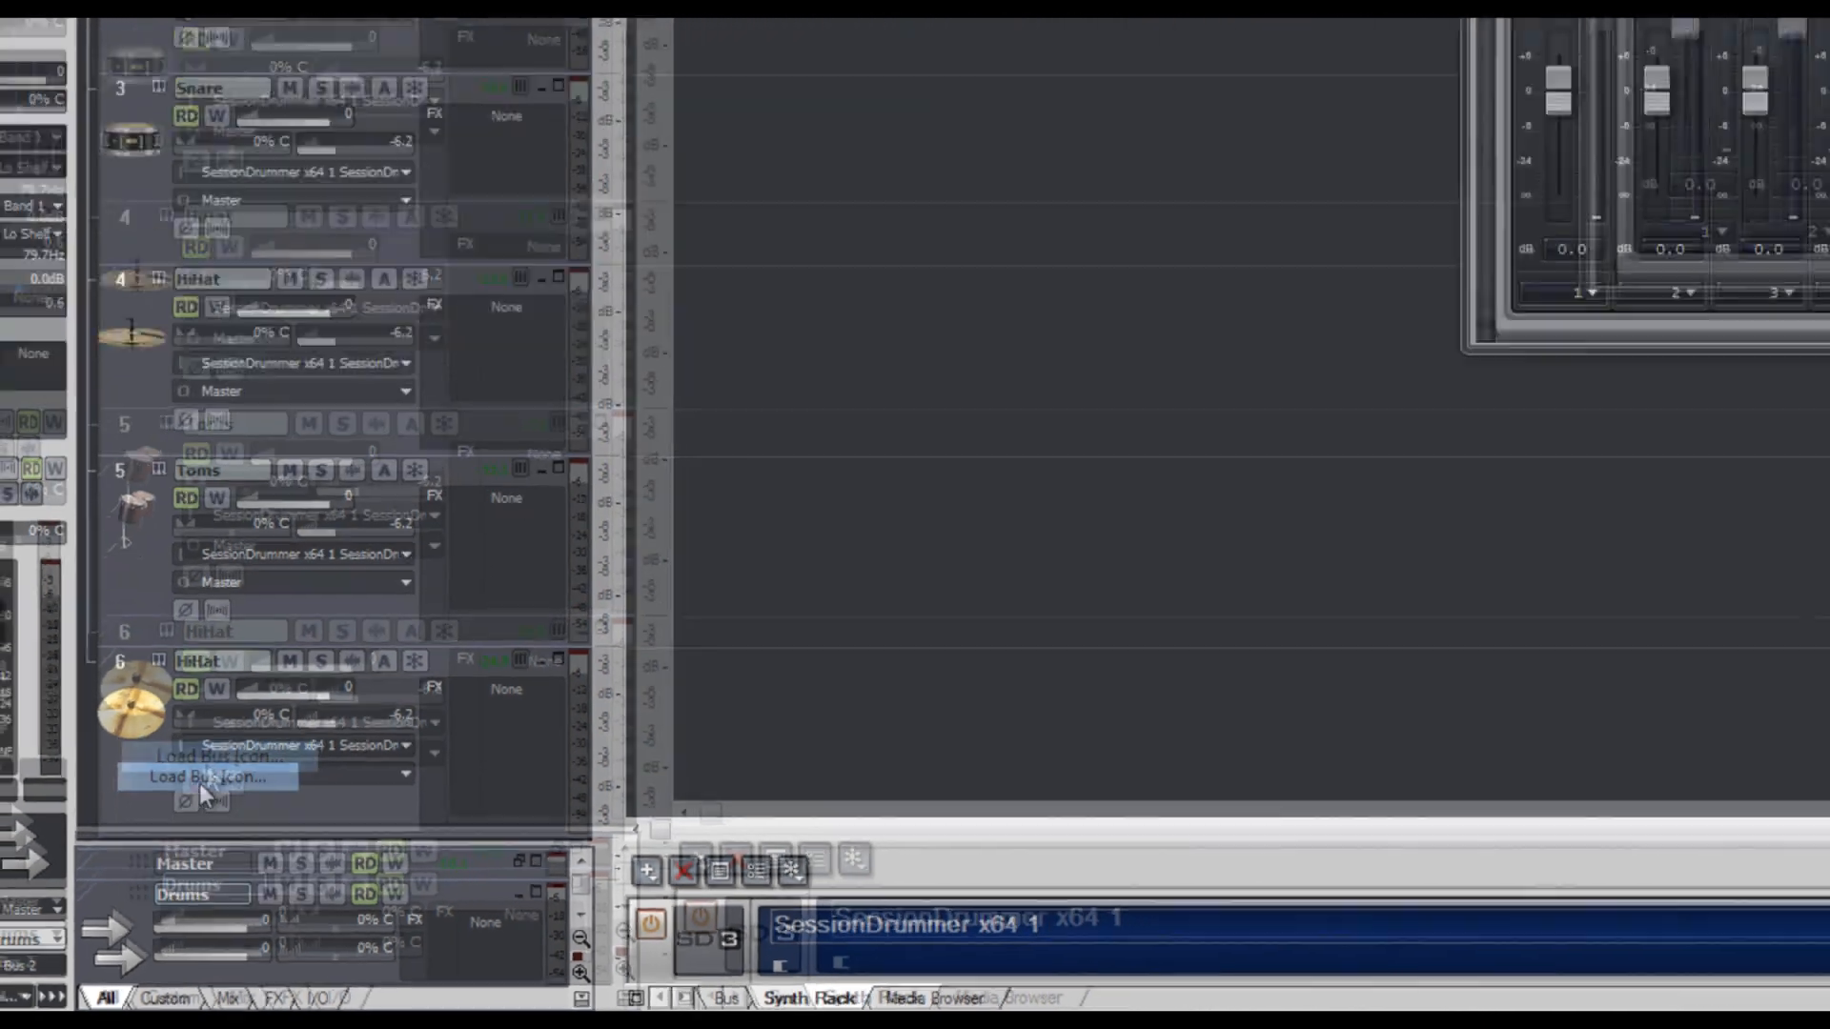
pyautogui.click(201, 778)
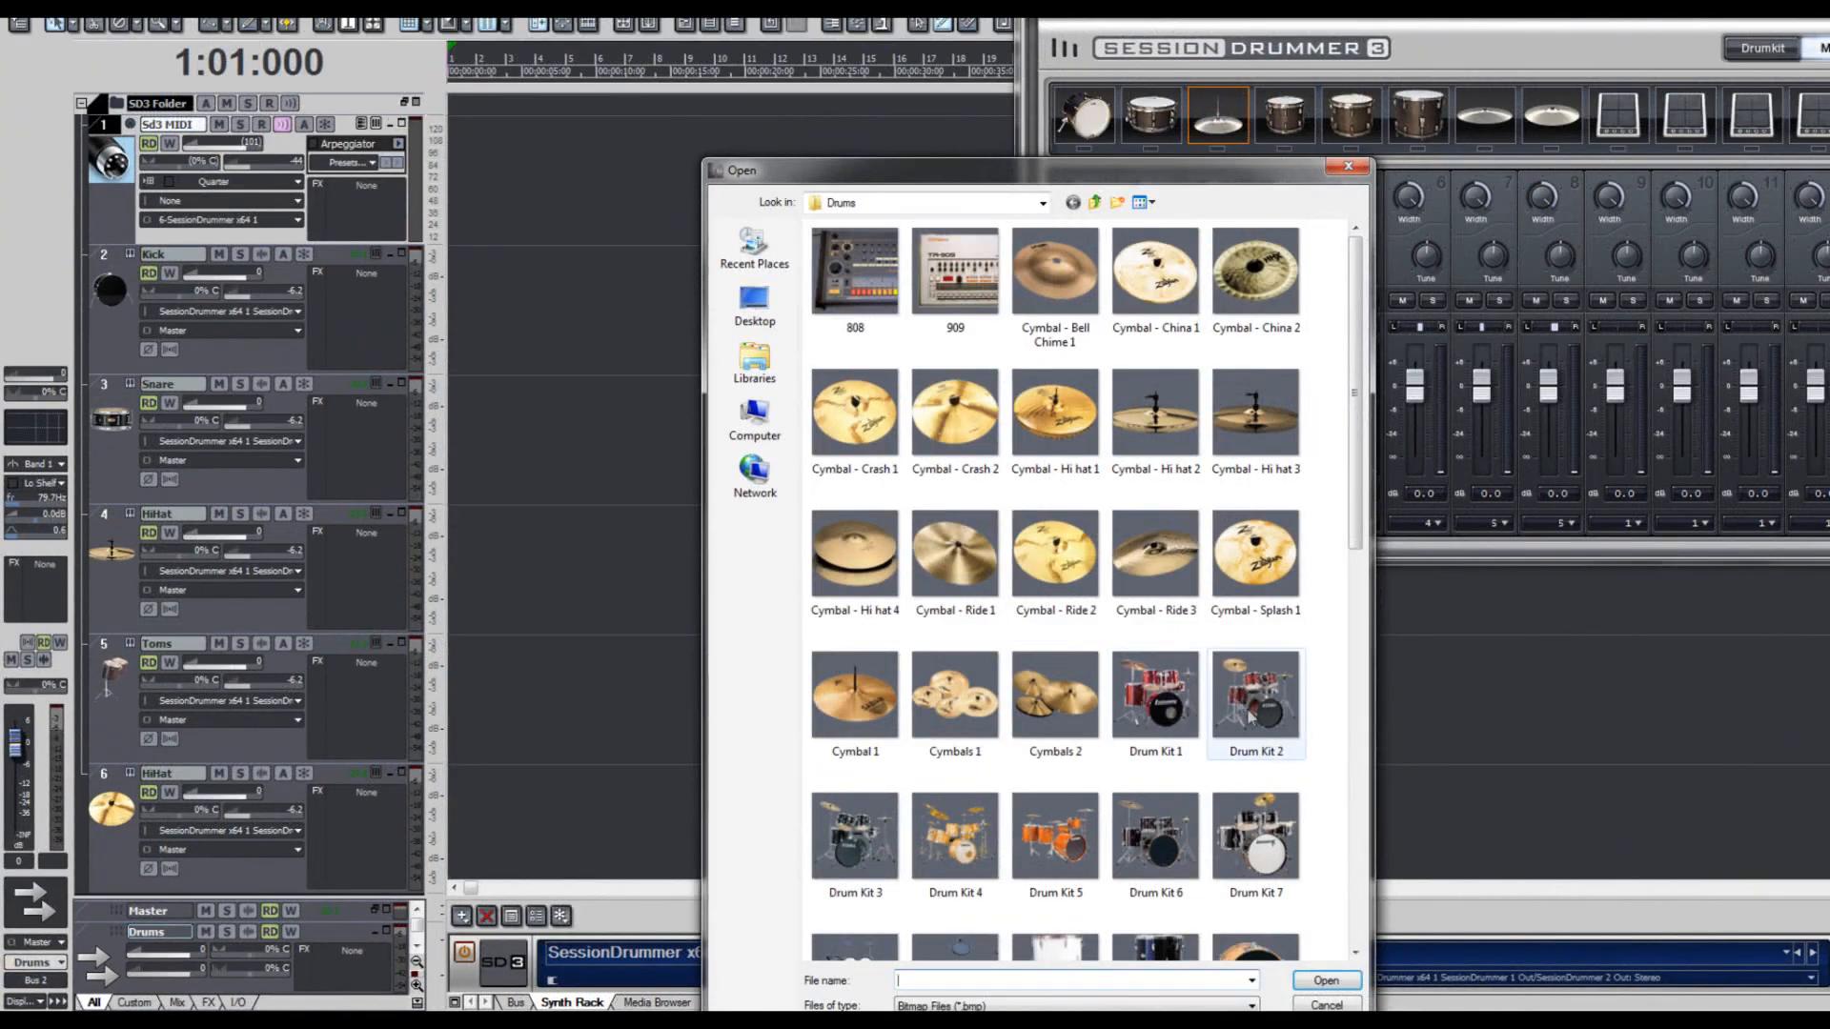
pyautogui.click(1262, 843)
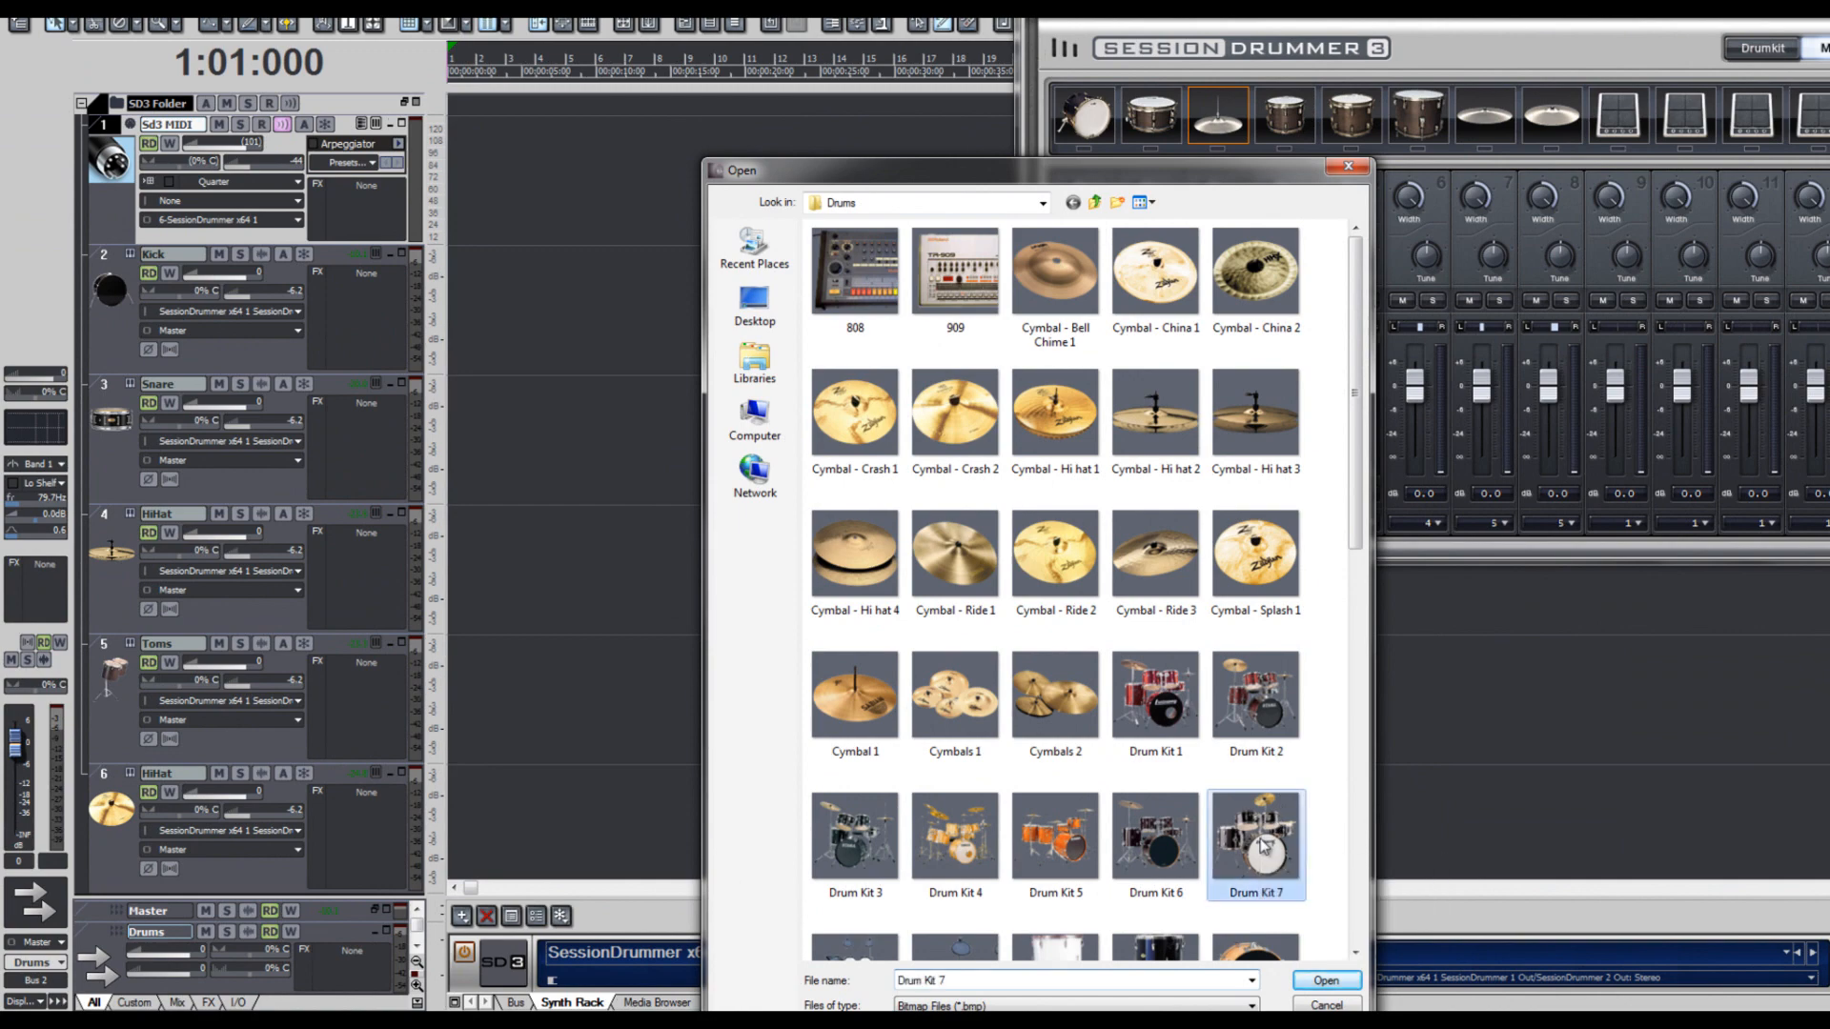
pyautogui.doubleClick(1262, 843)
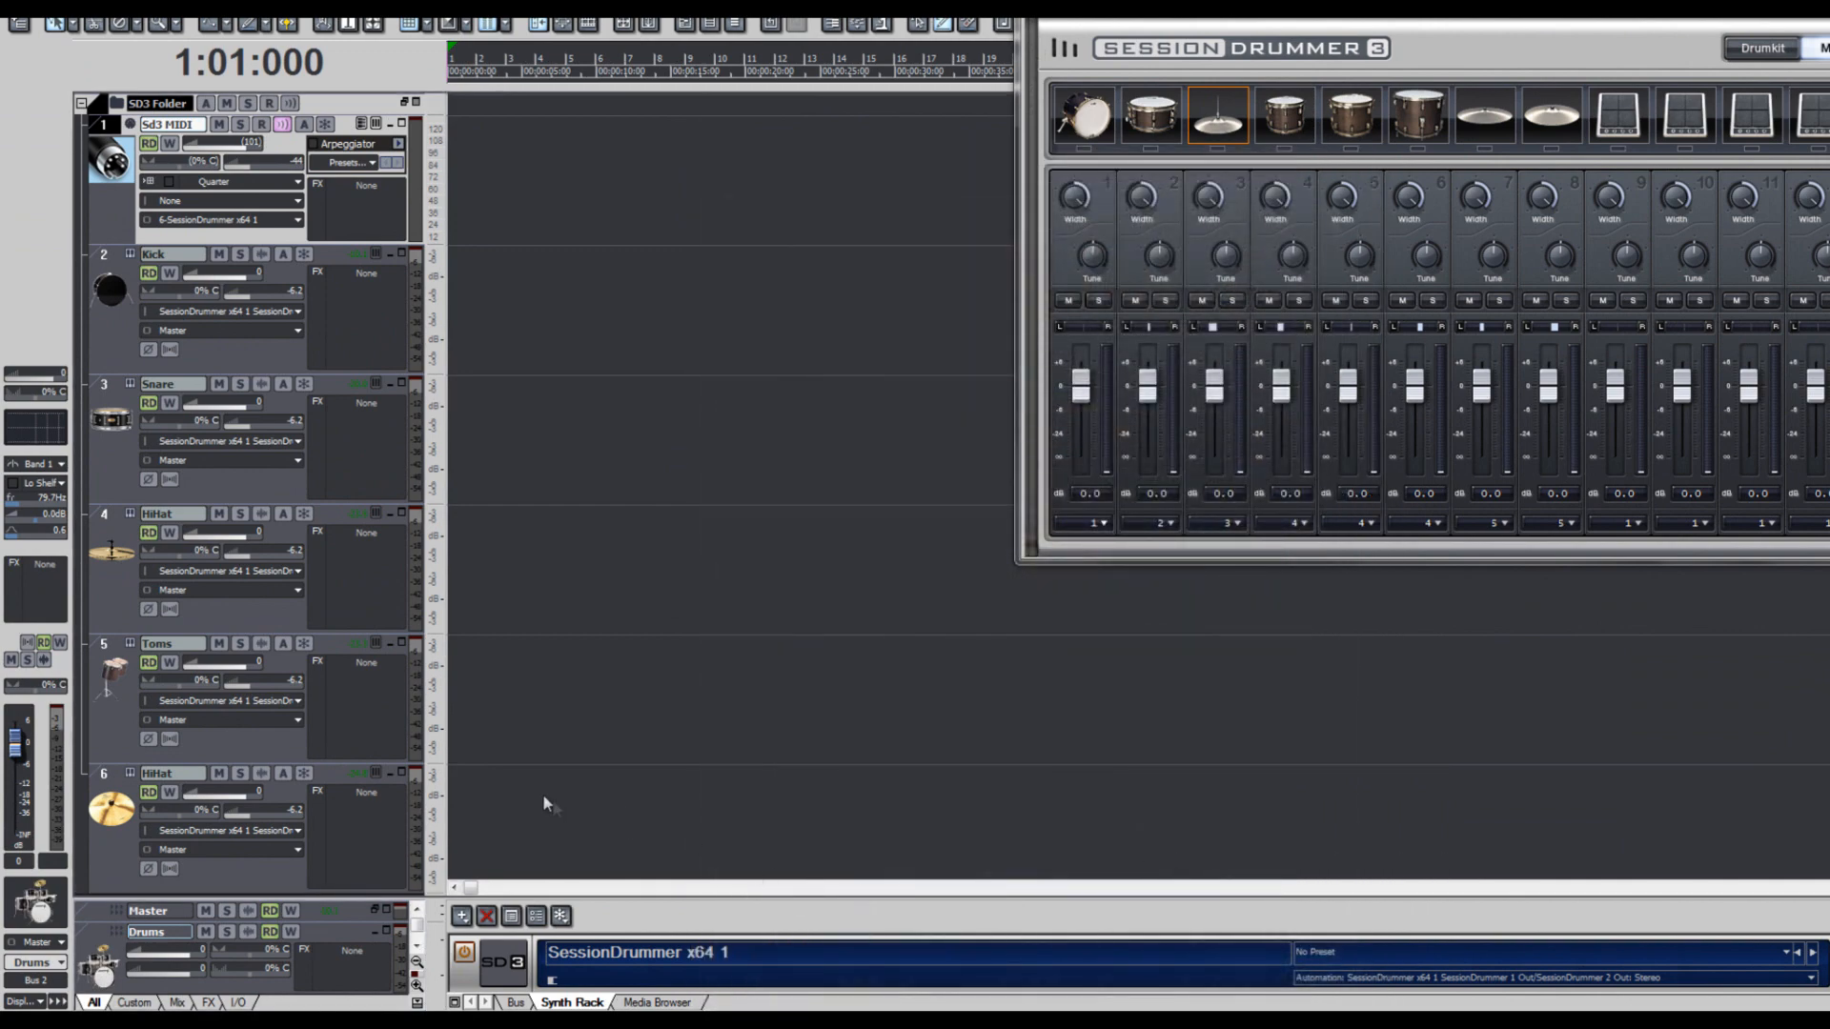
# - Route the audio outputs of the selected drum tracks 2 through 6 to the Drums bus all at once
pyautogui.click(107, 253)
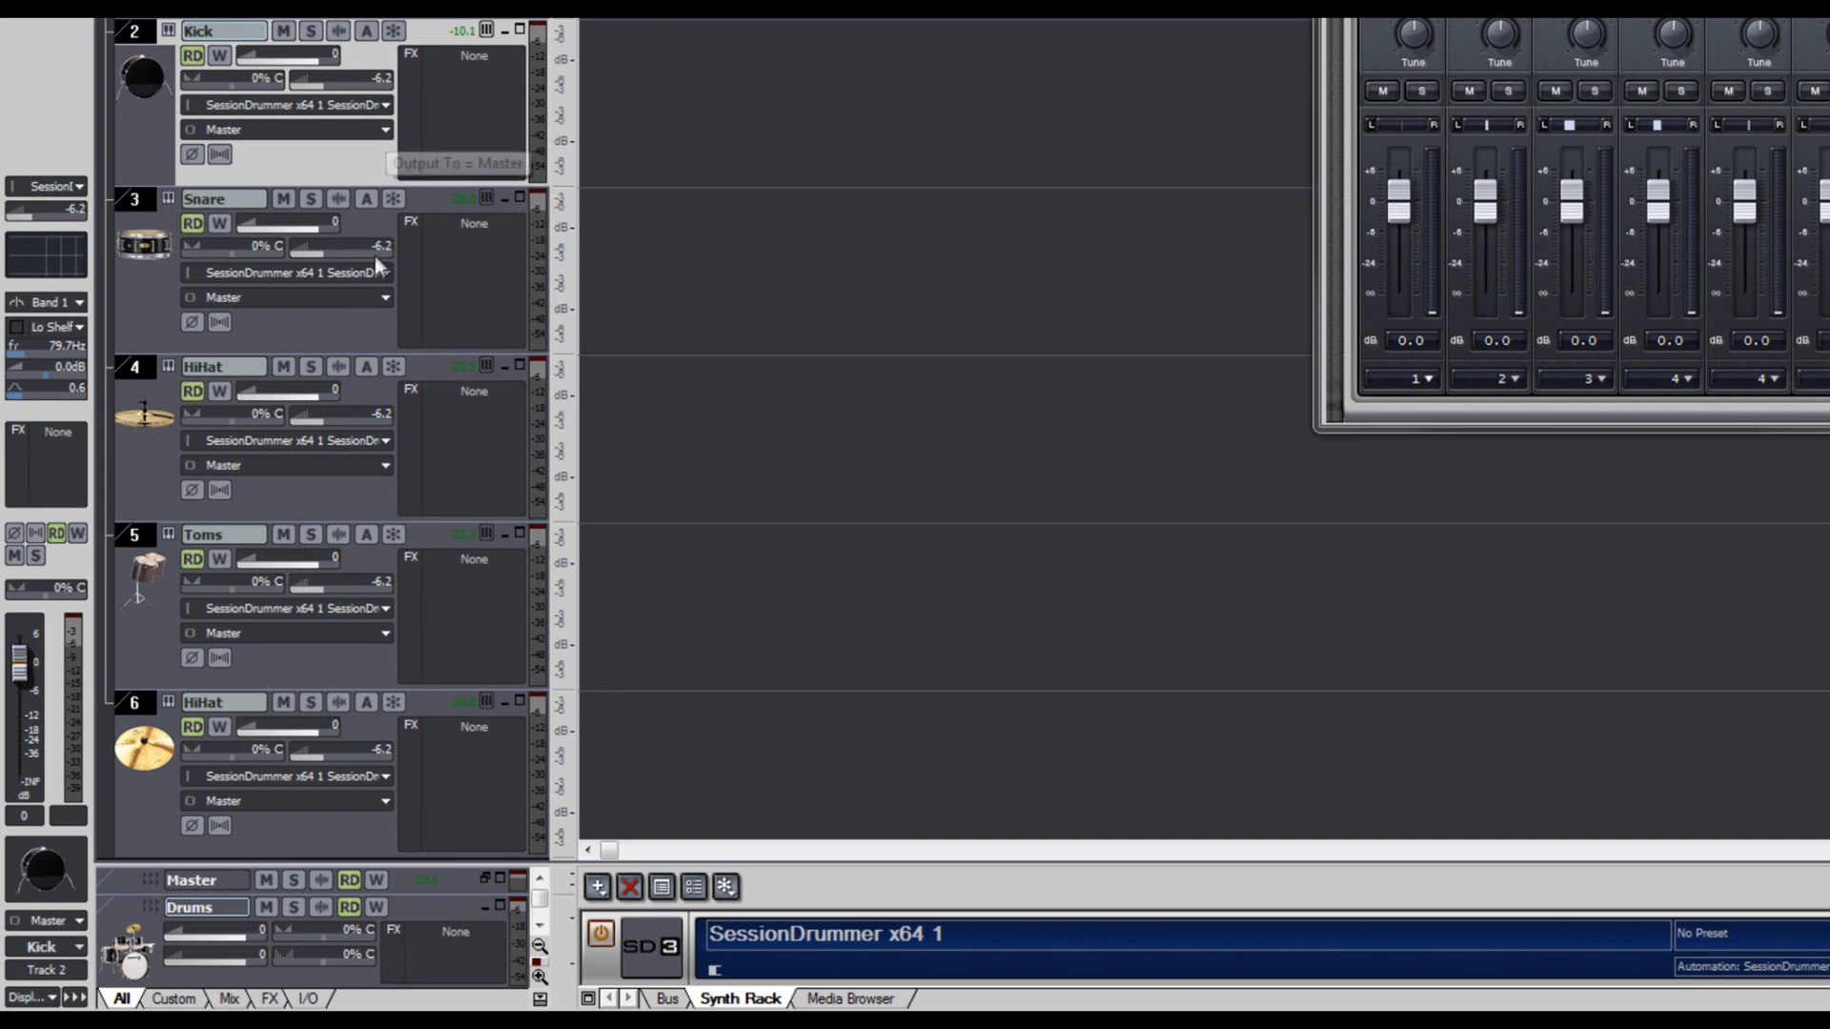
pyautogui.click(386, 467)
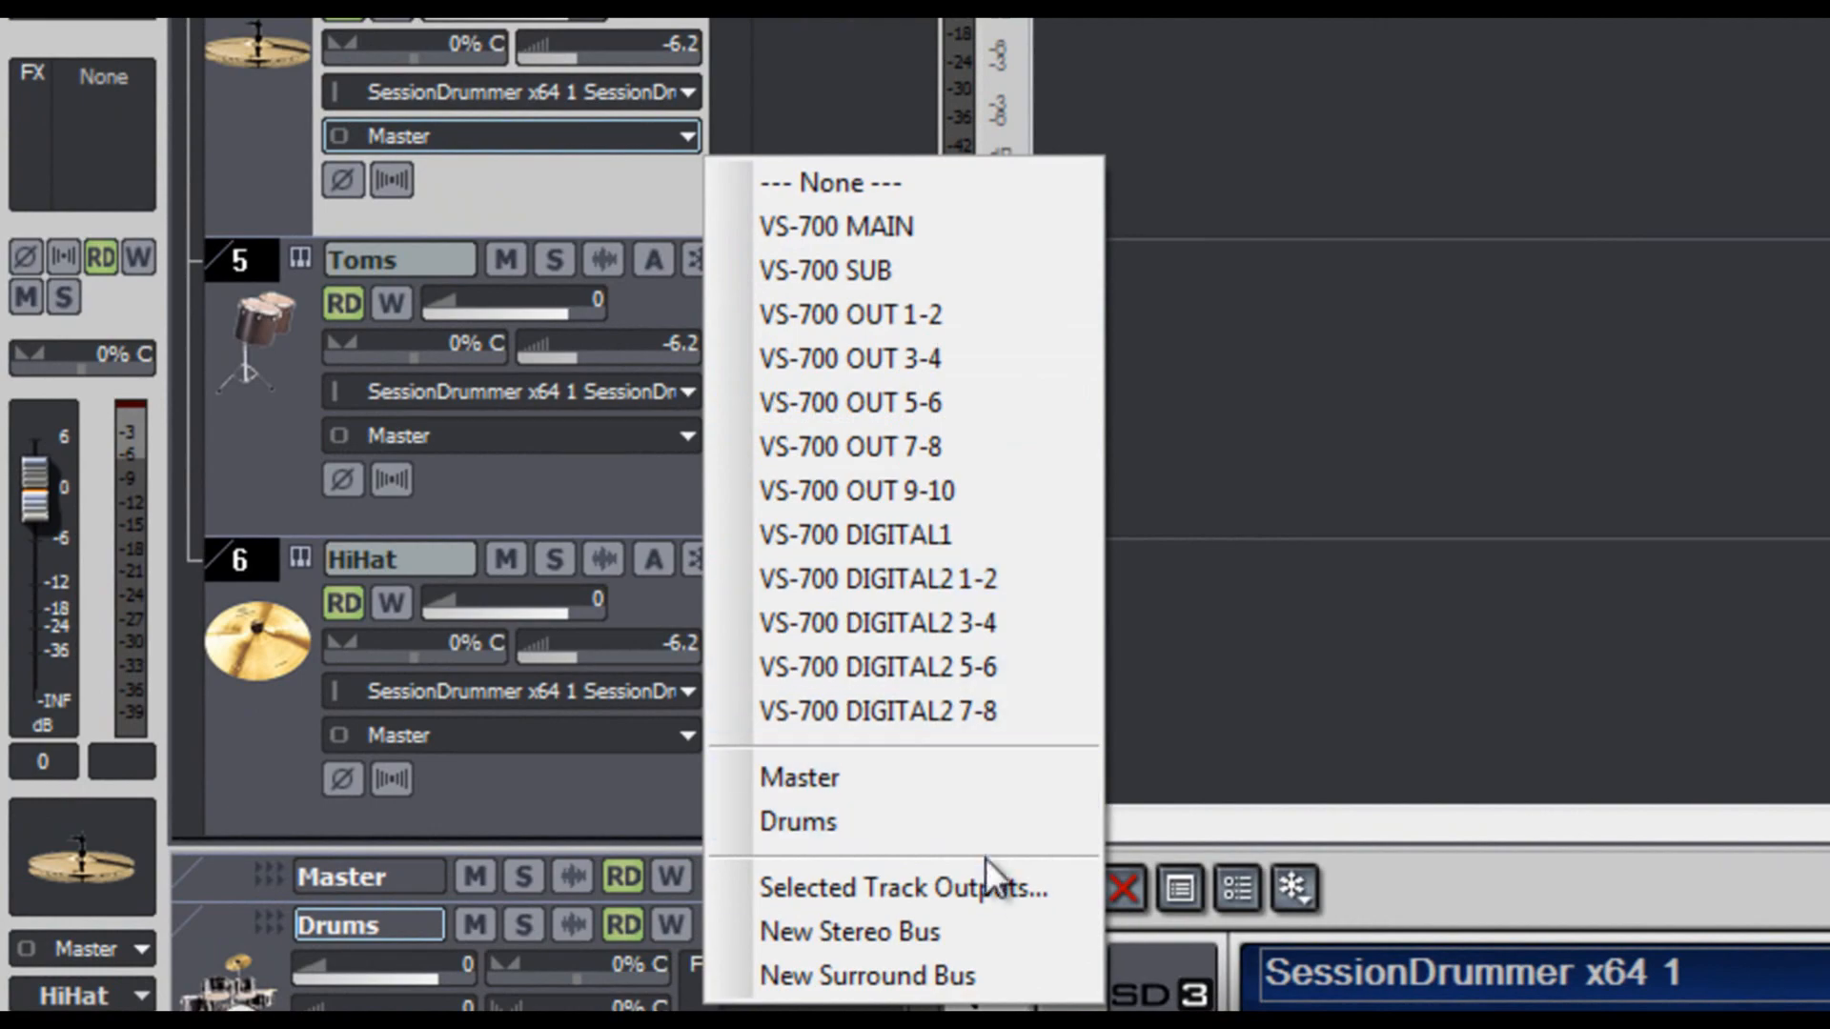
pyautogui.click(985, 881)
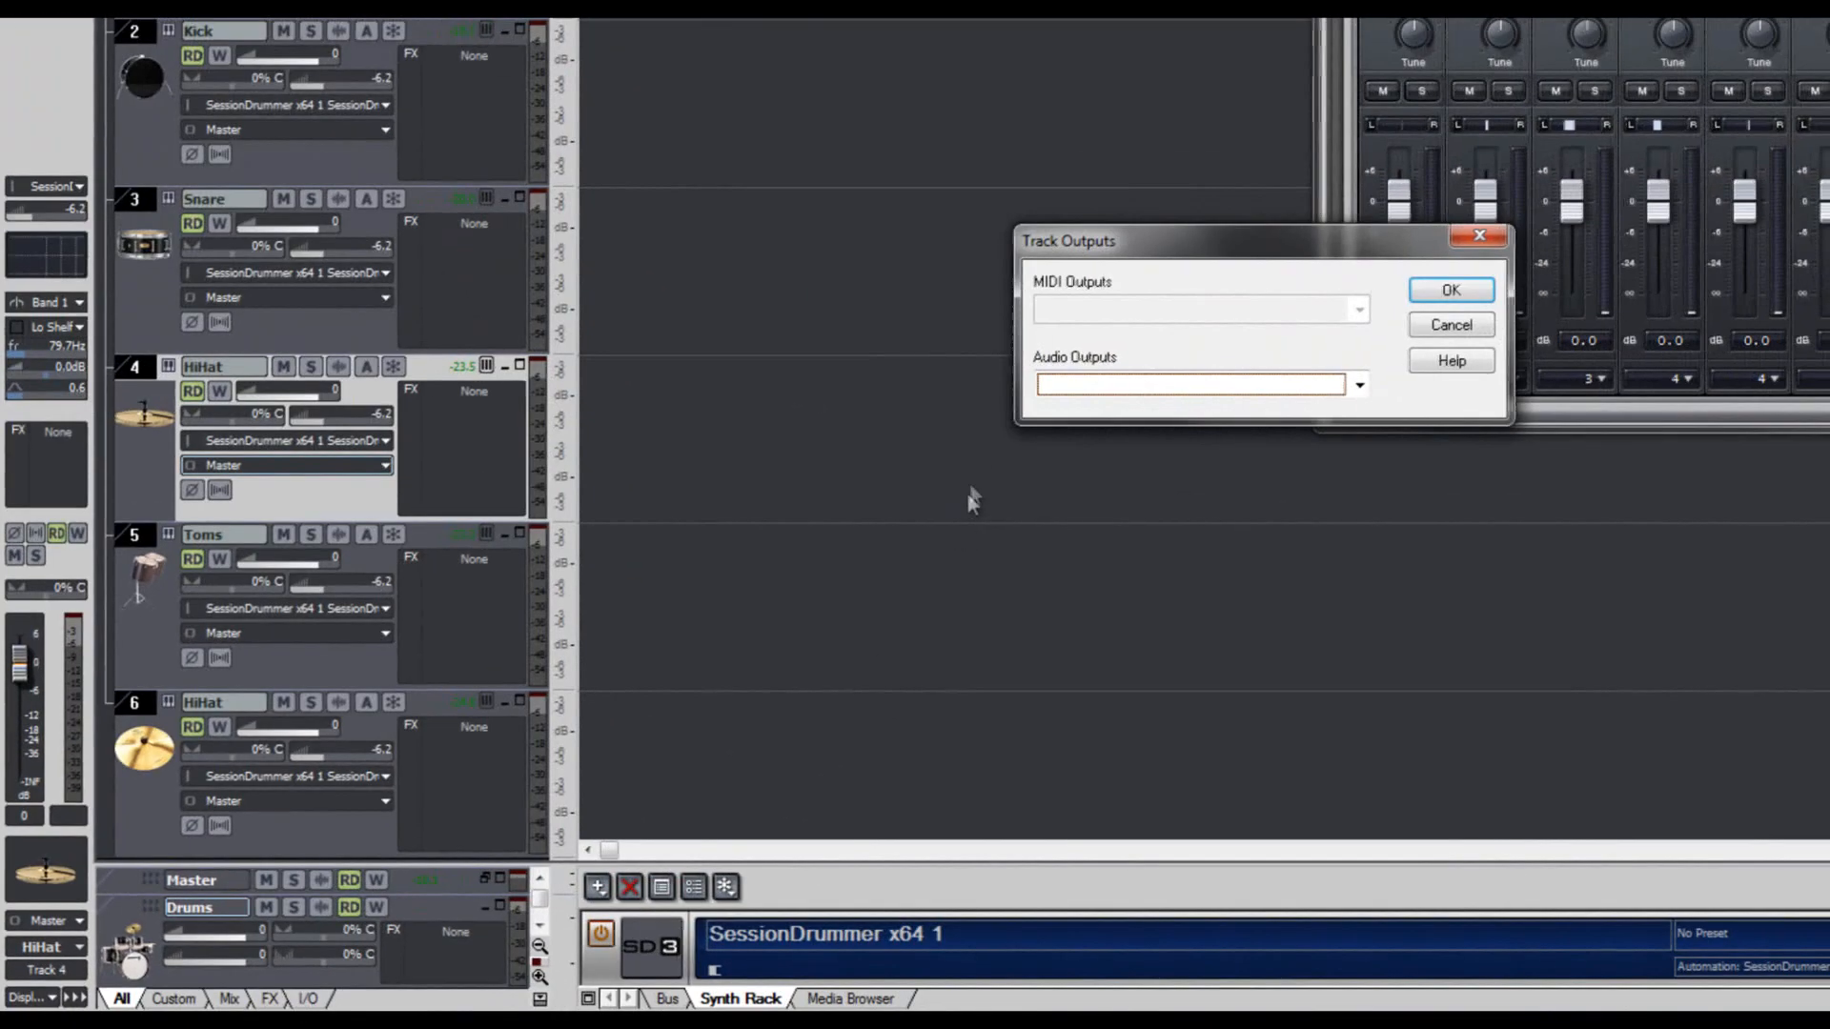
pyautogui.click(1077, 380)
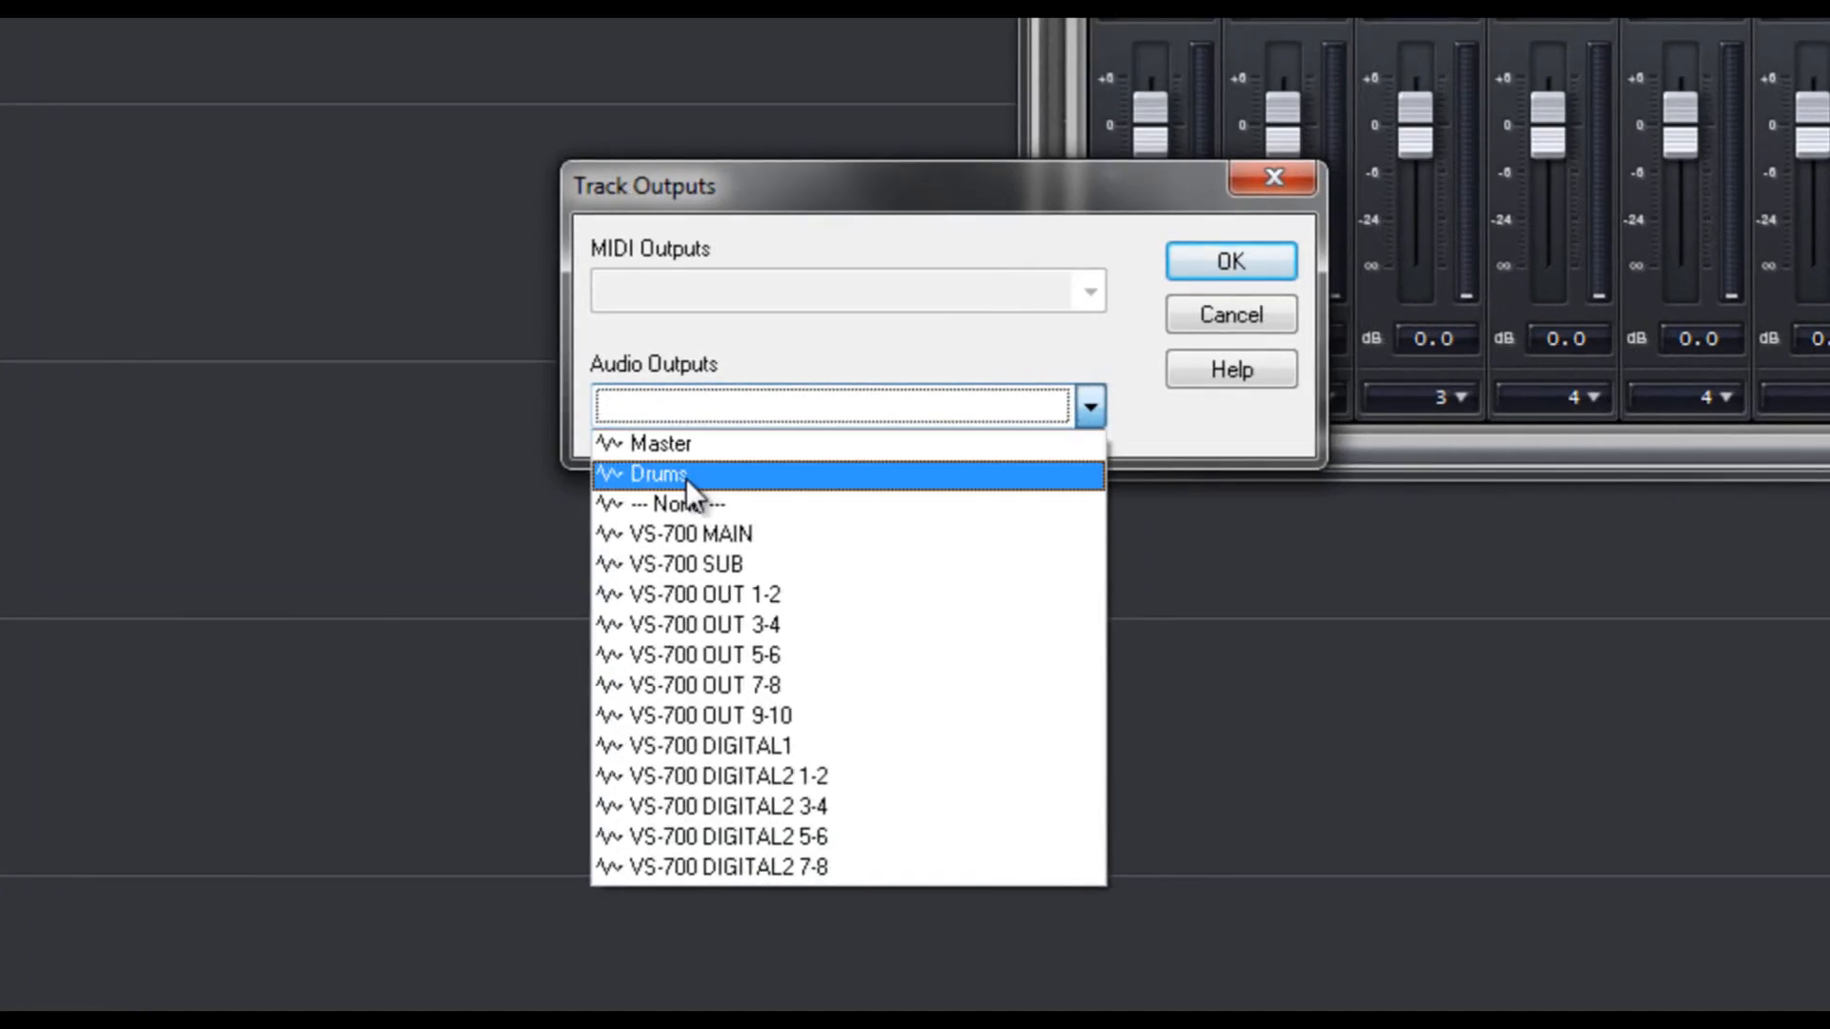
pyautogui.click(684, 476)
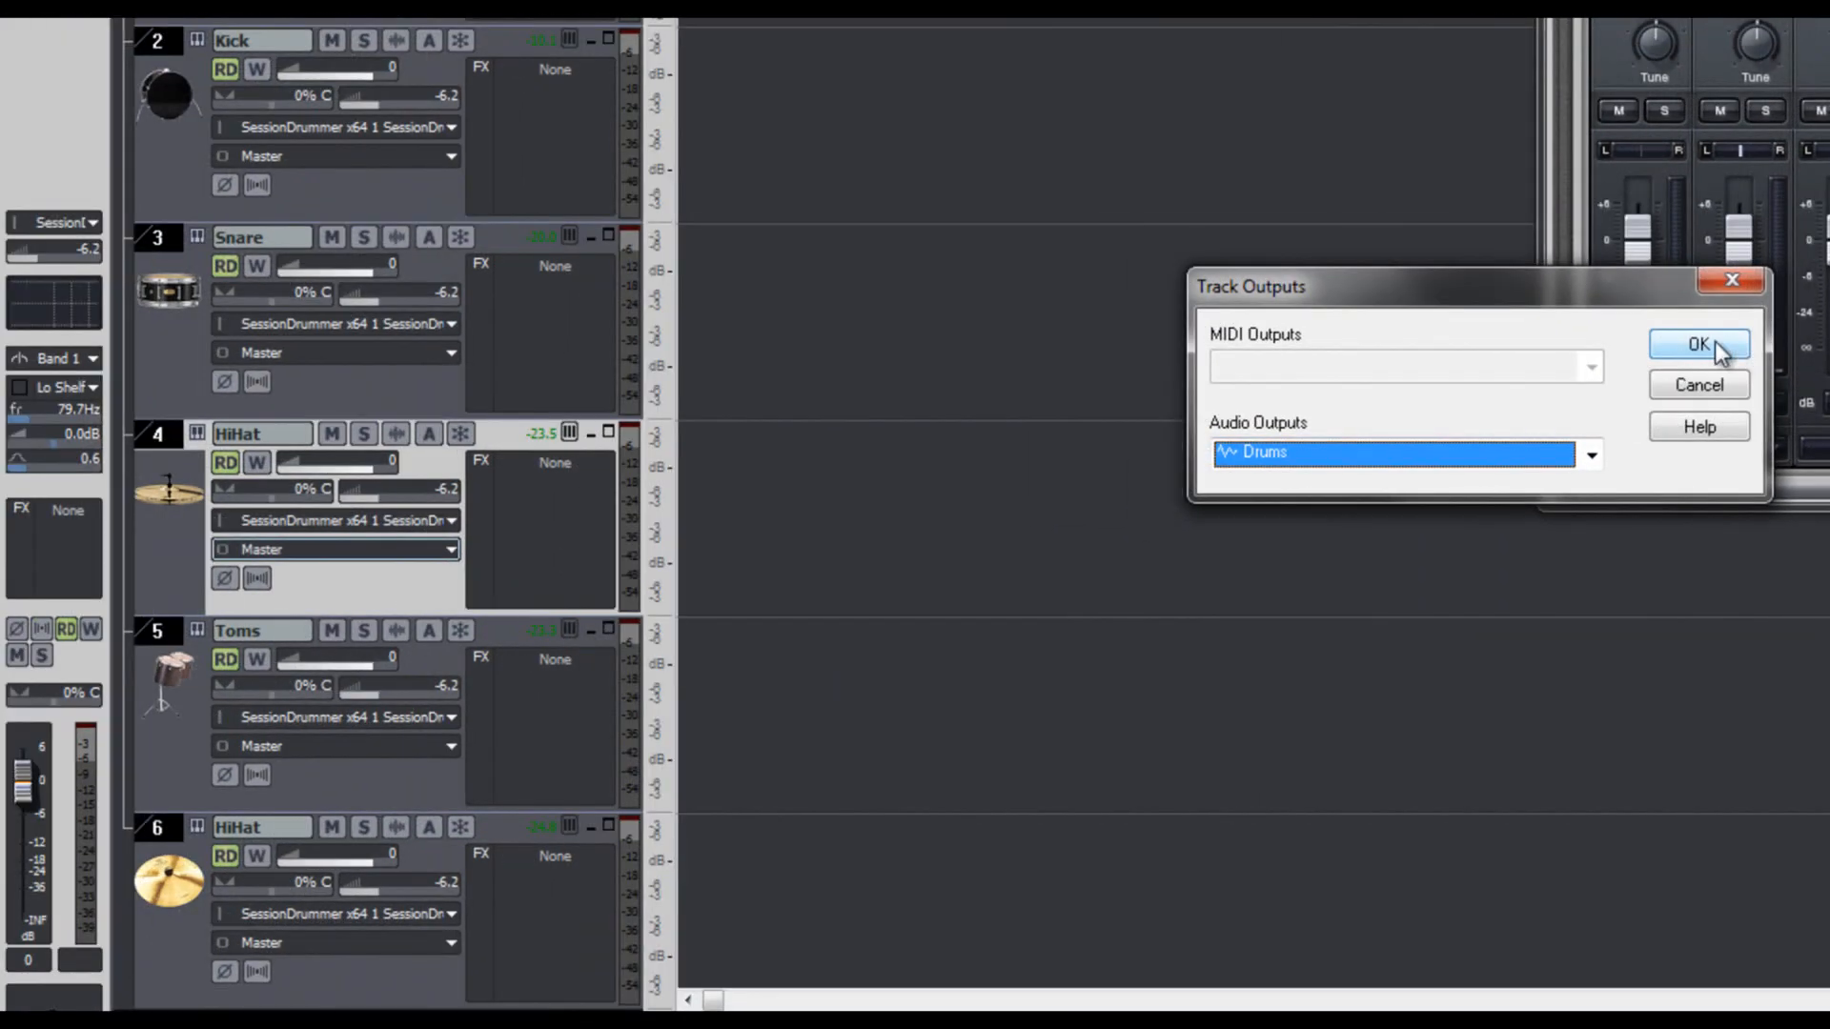
pyautogui.click(1714, 341)
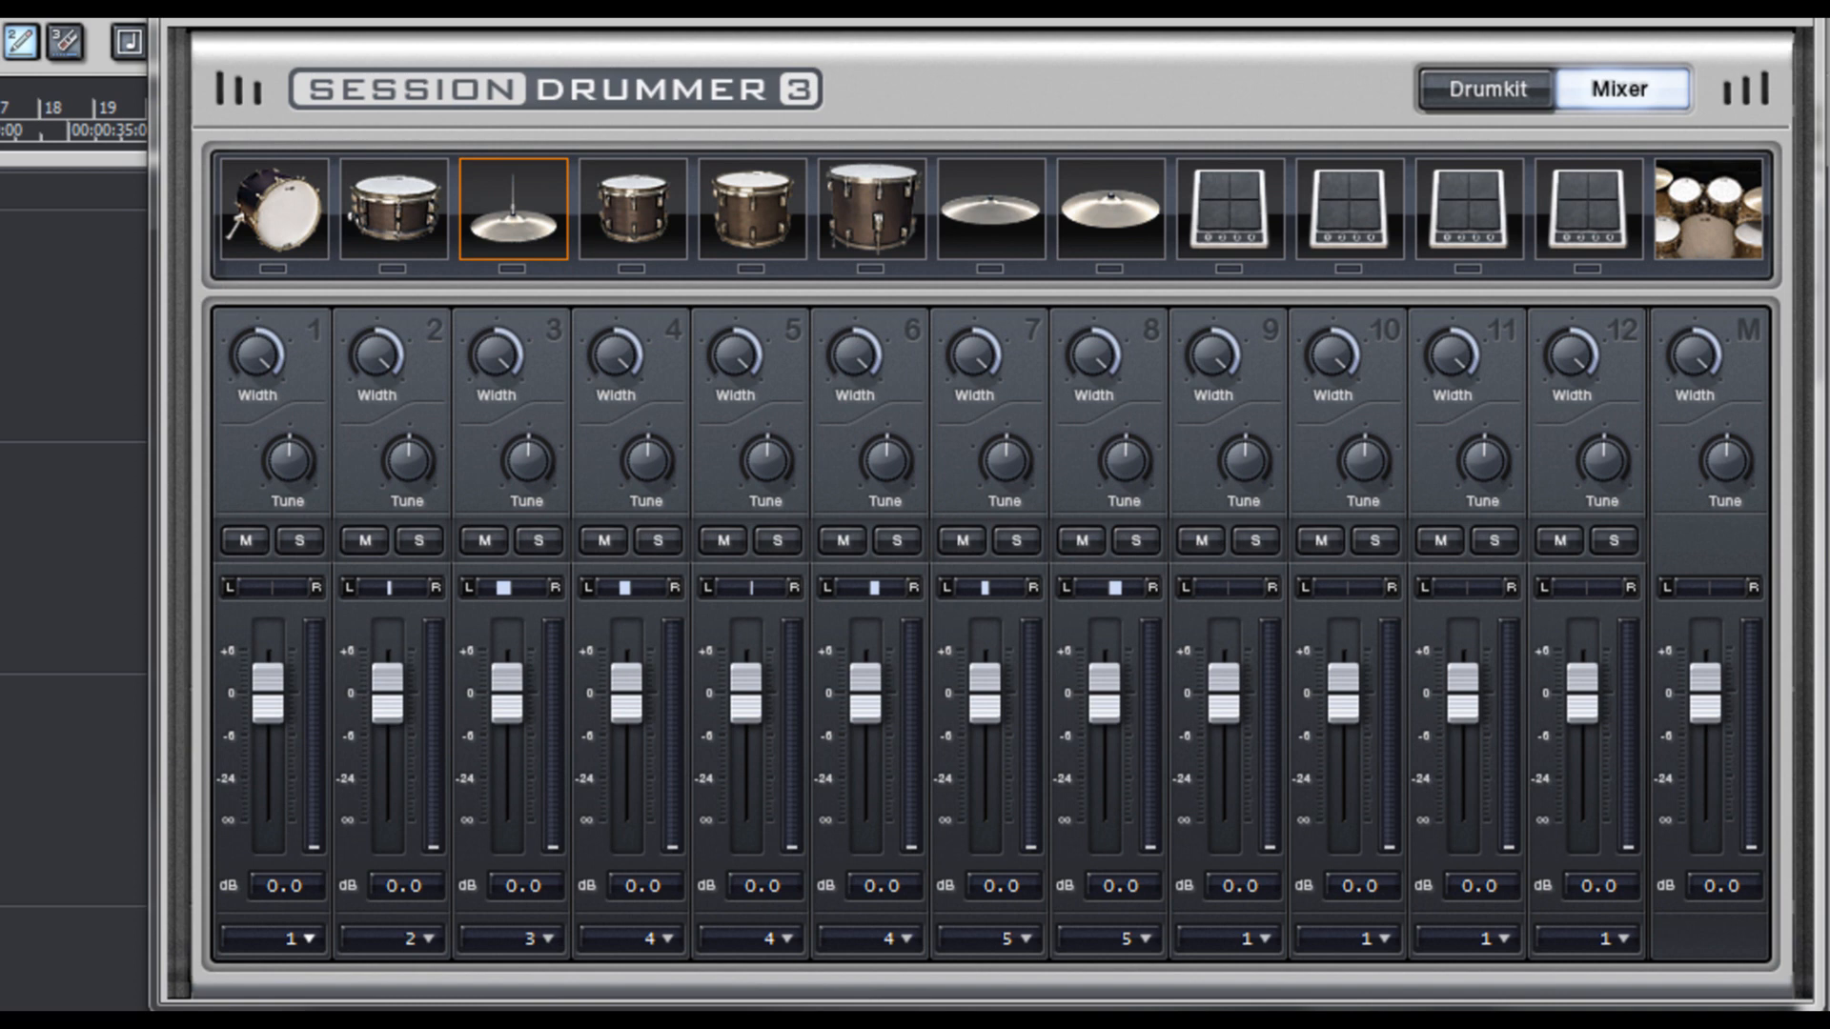
# - Switch Session Drummer 3 to the drum kit view and play pattern A with looping on
pyautogui.click(1485, 91)
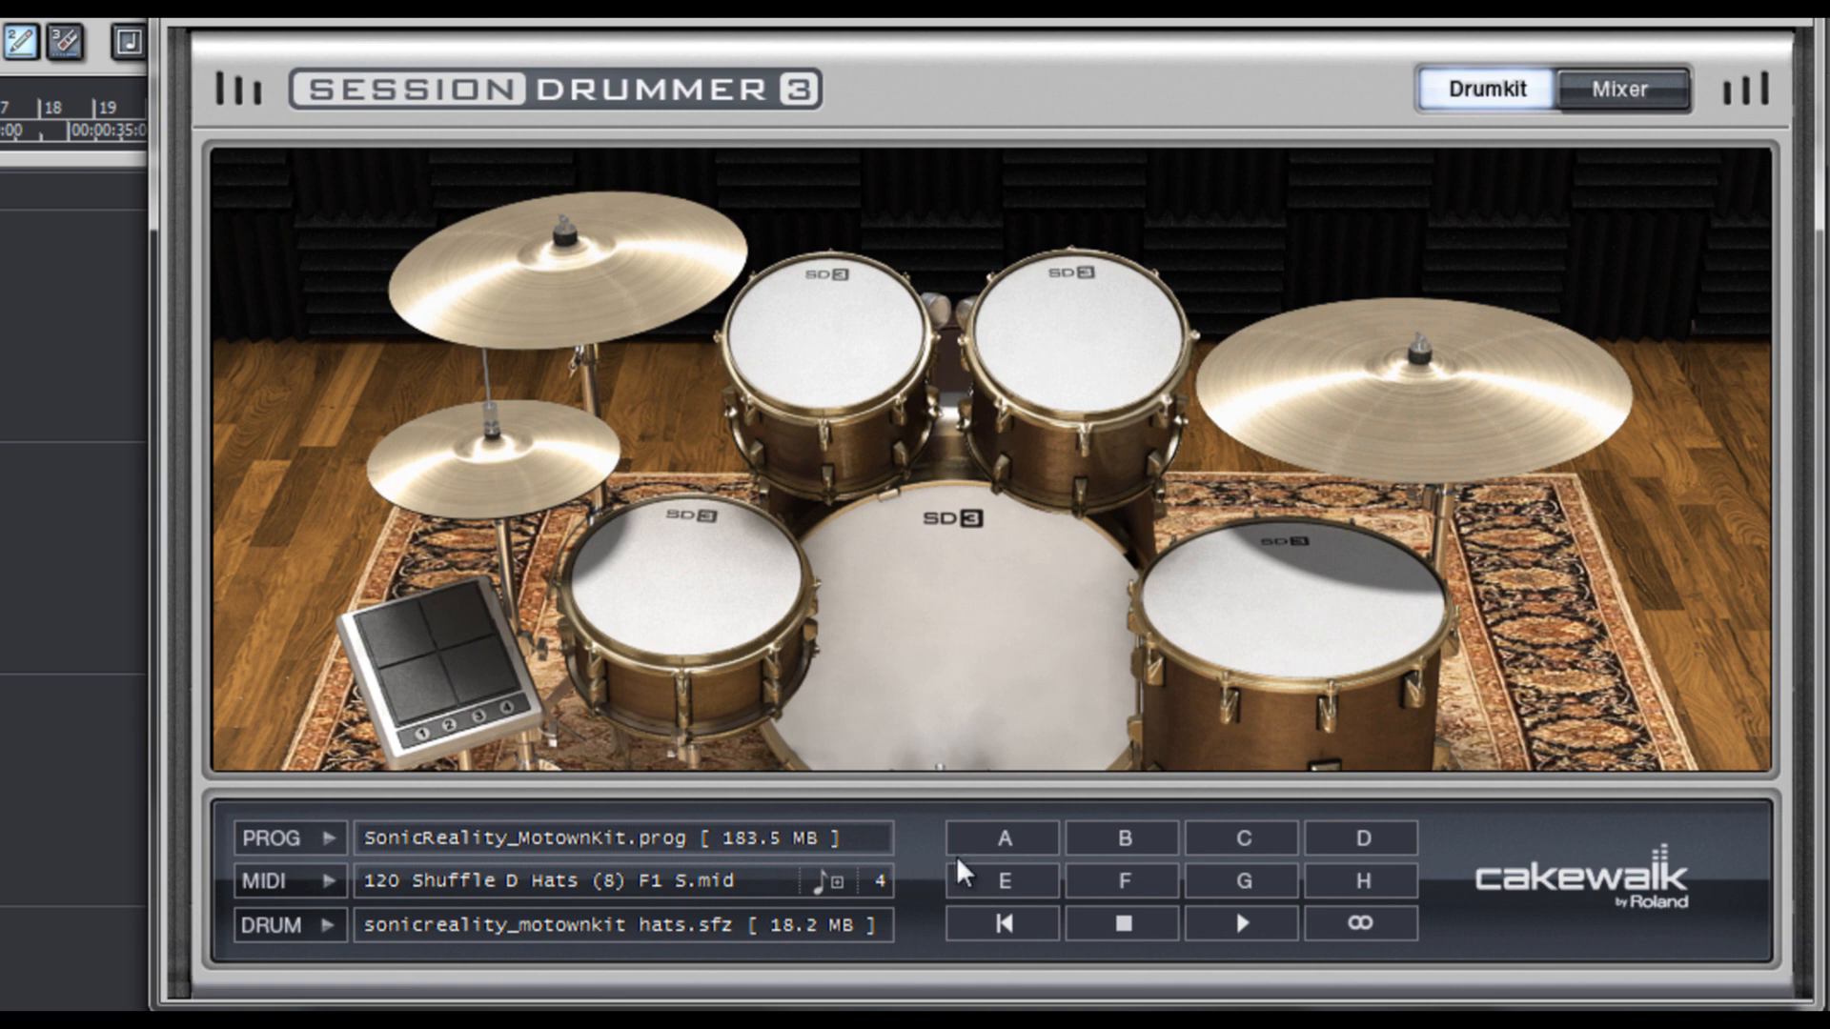
pyautogui.click(994, 844)
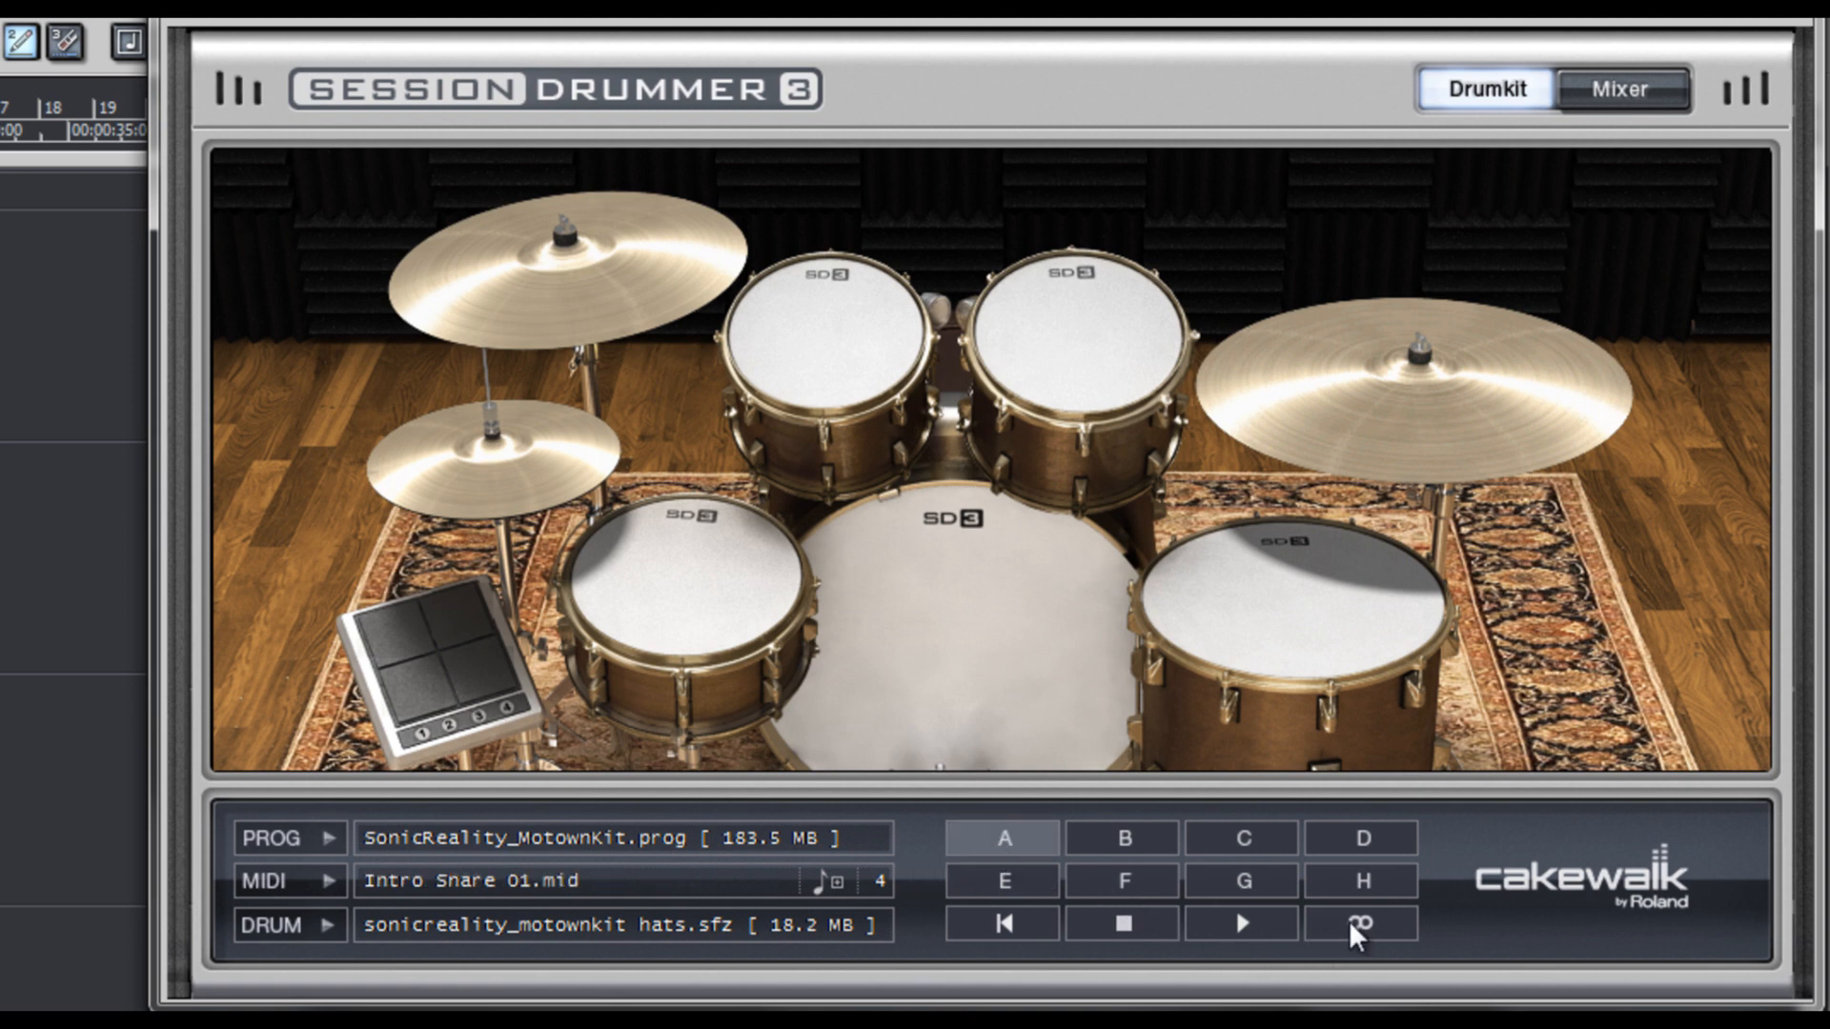
pyautogui.click(1360, 927)
pyautogui.click(1246, 927)
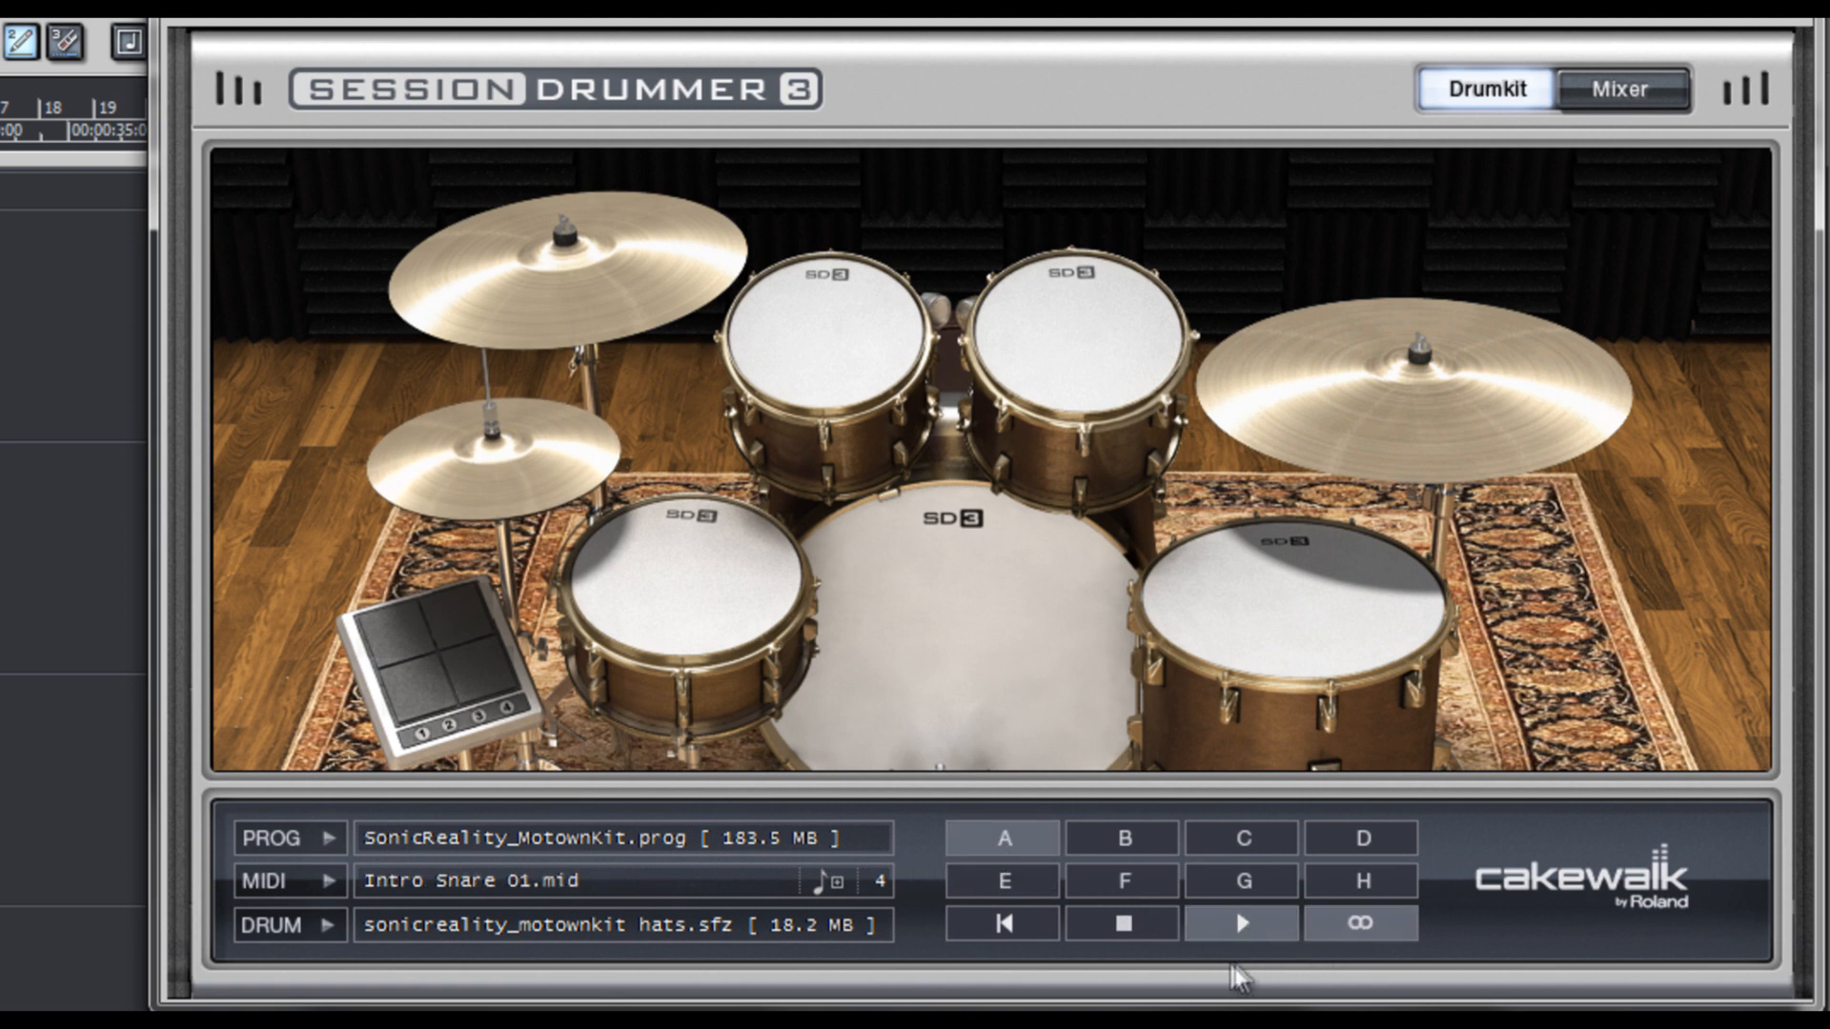
# - Audition Session Drummer patterns B through H one after another and return to pattern G
pyautogui.click(1140, 842)
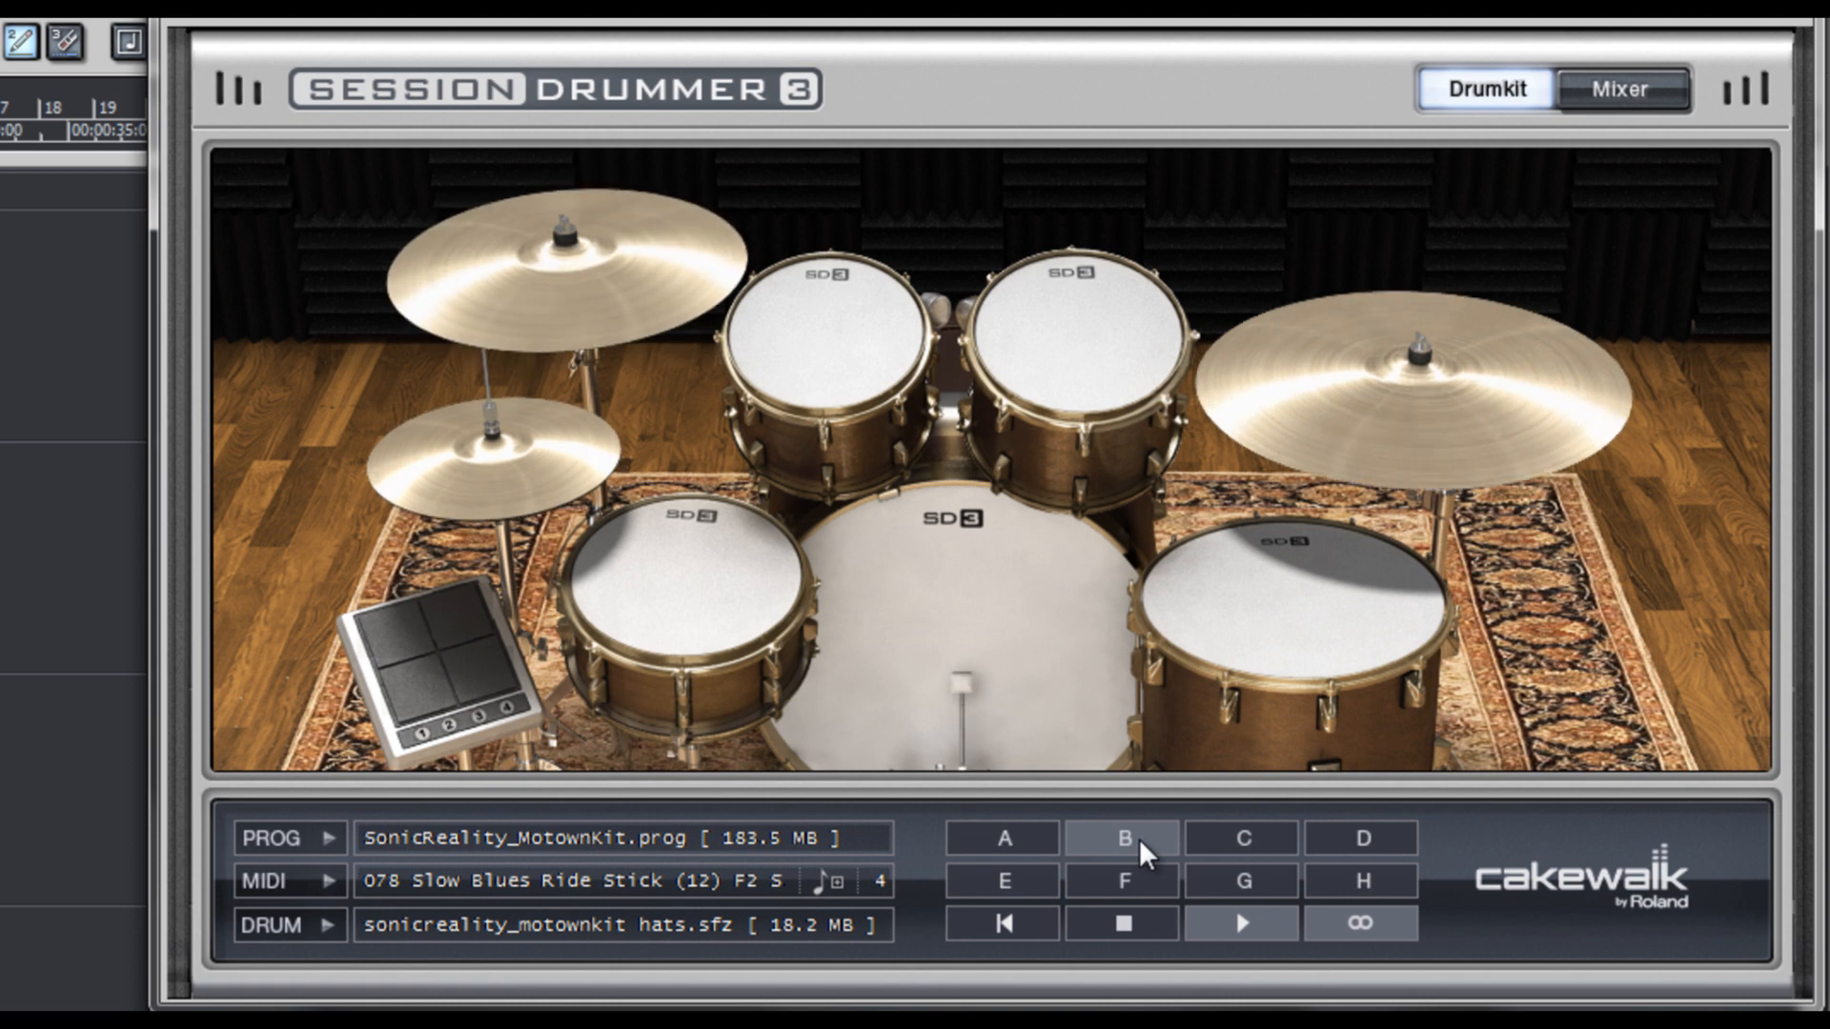
pyautogui.click(1237, 849)
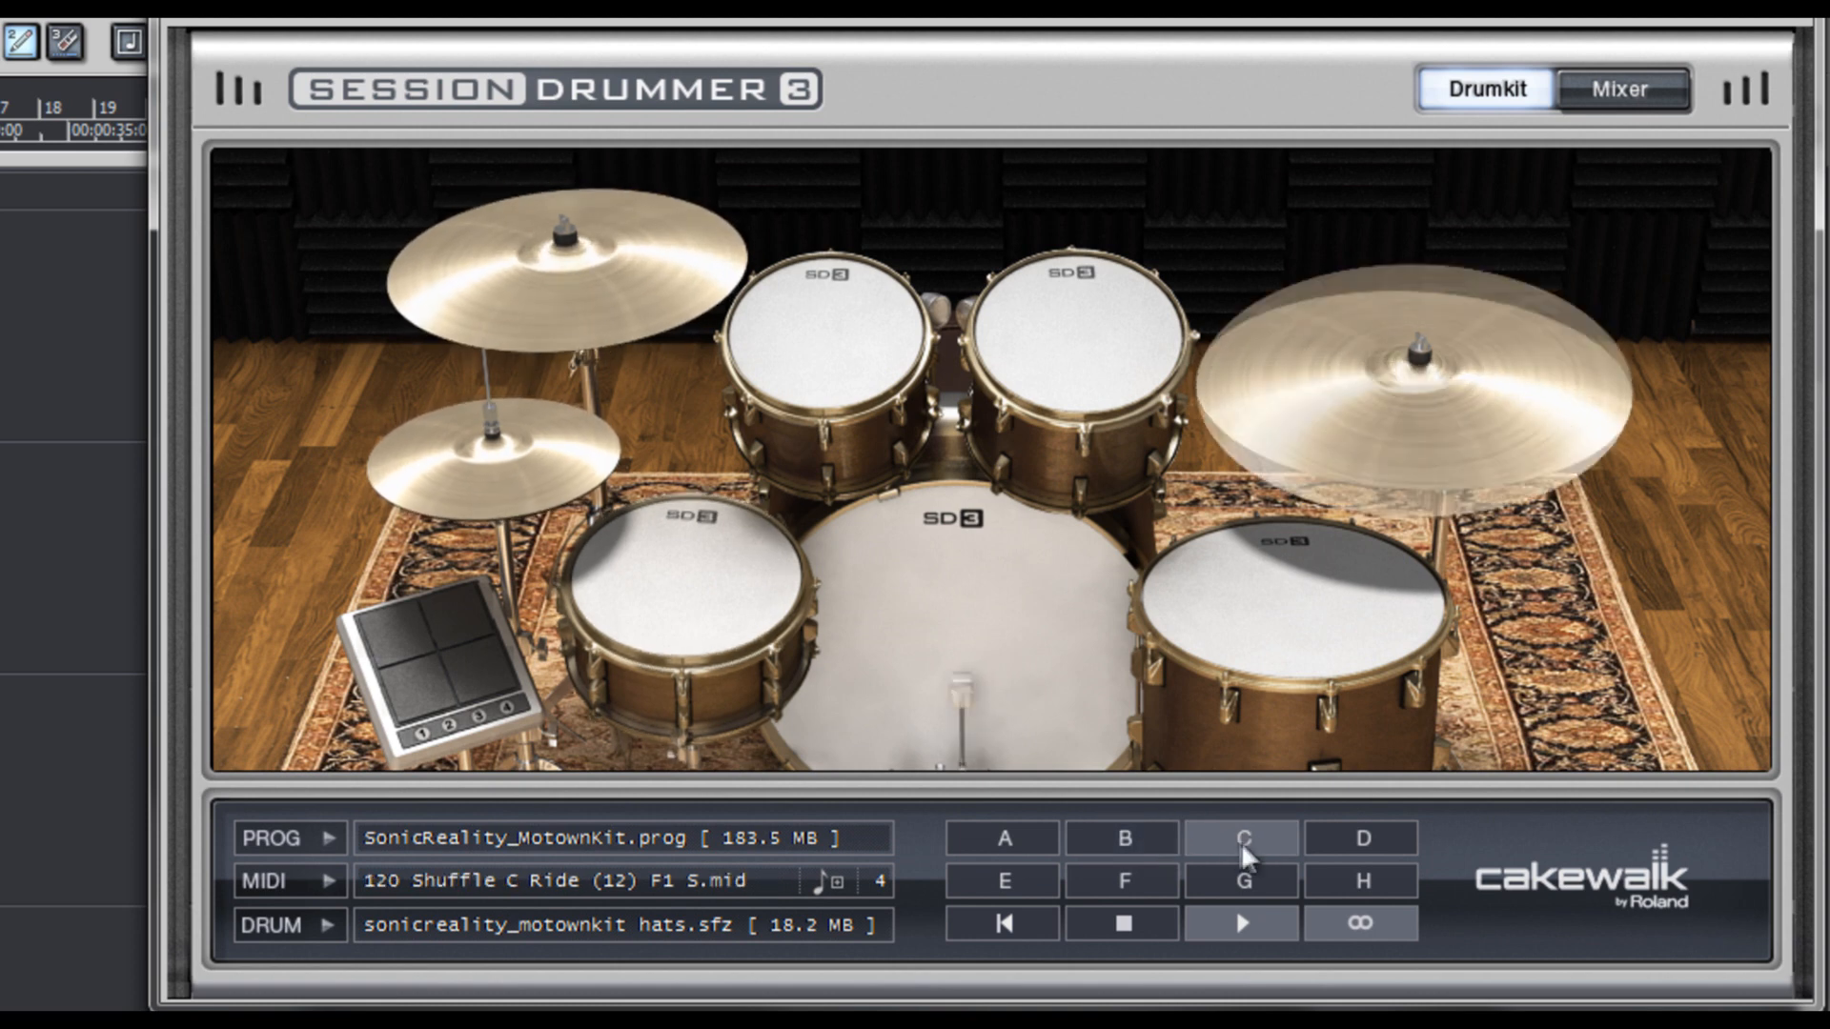
pyautogui.click(1345, 850)
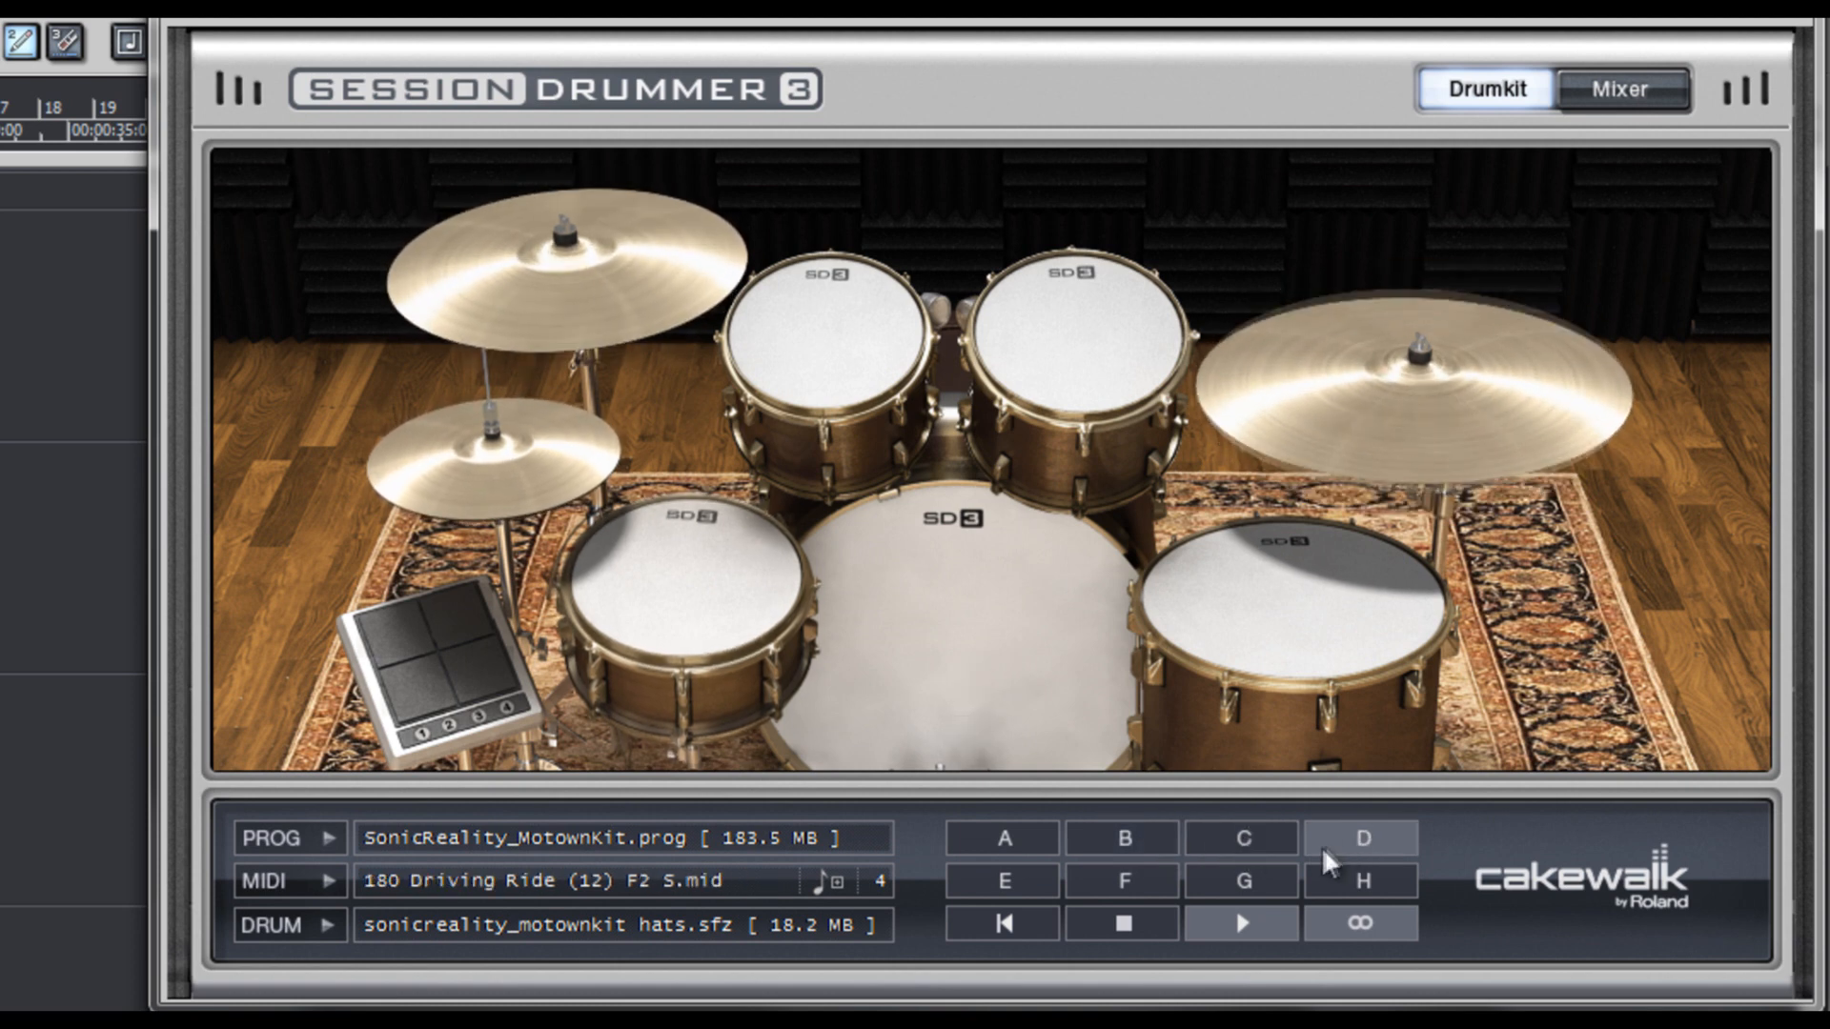
pyautogui.click(1031, 889)
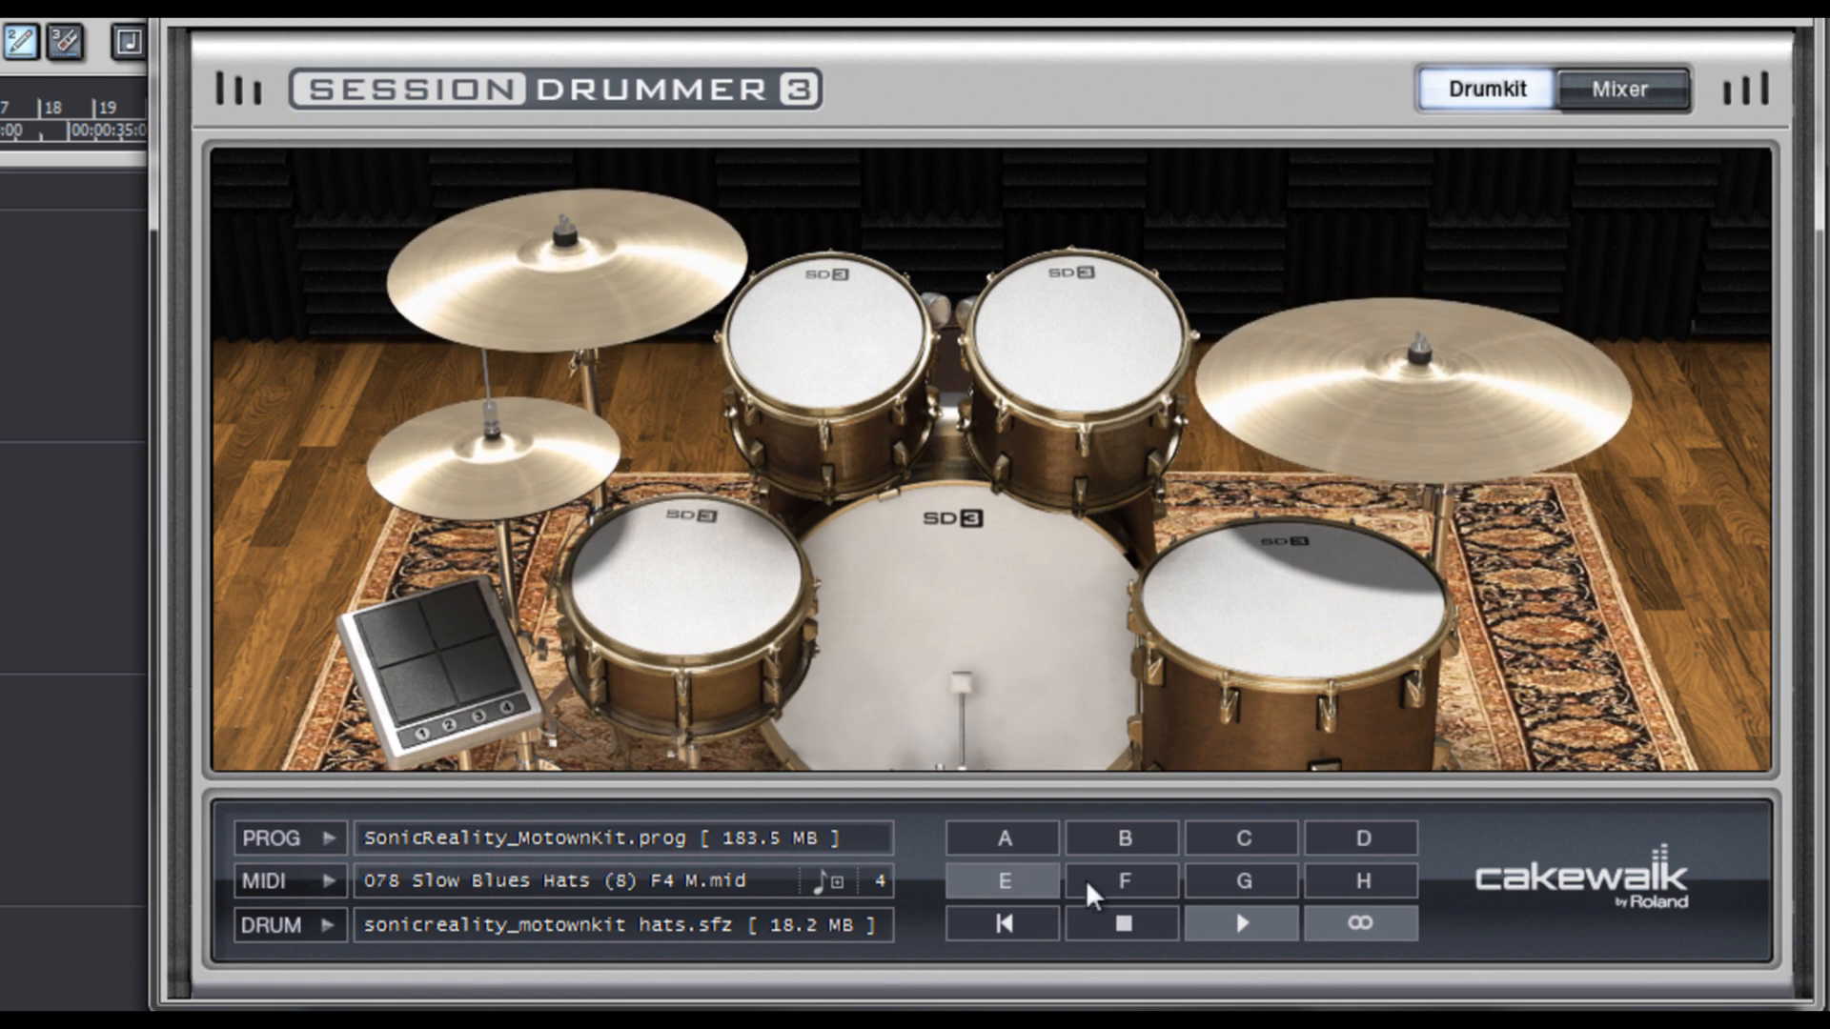
pyautogui.click(1124, 889)
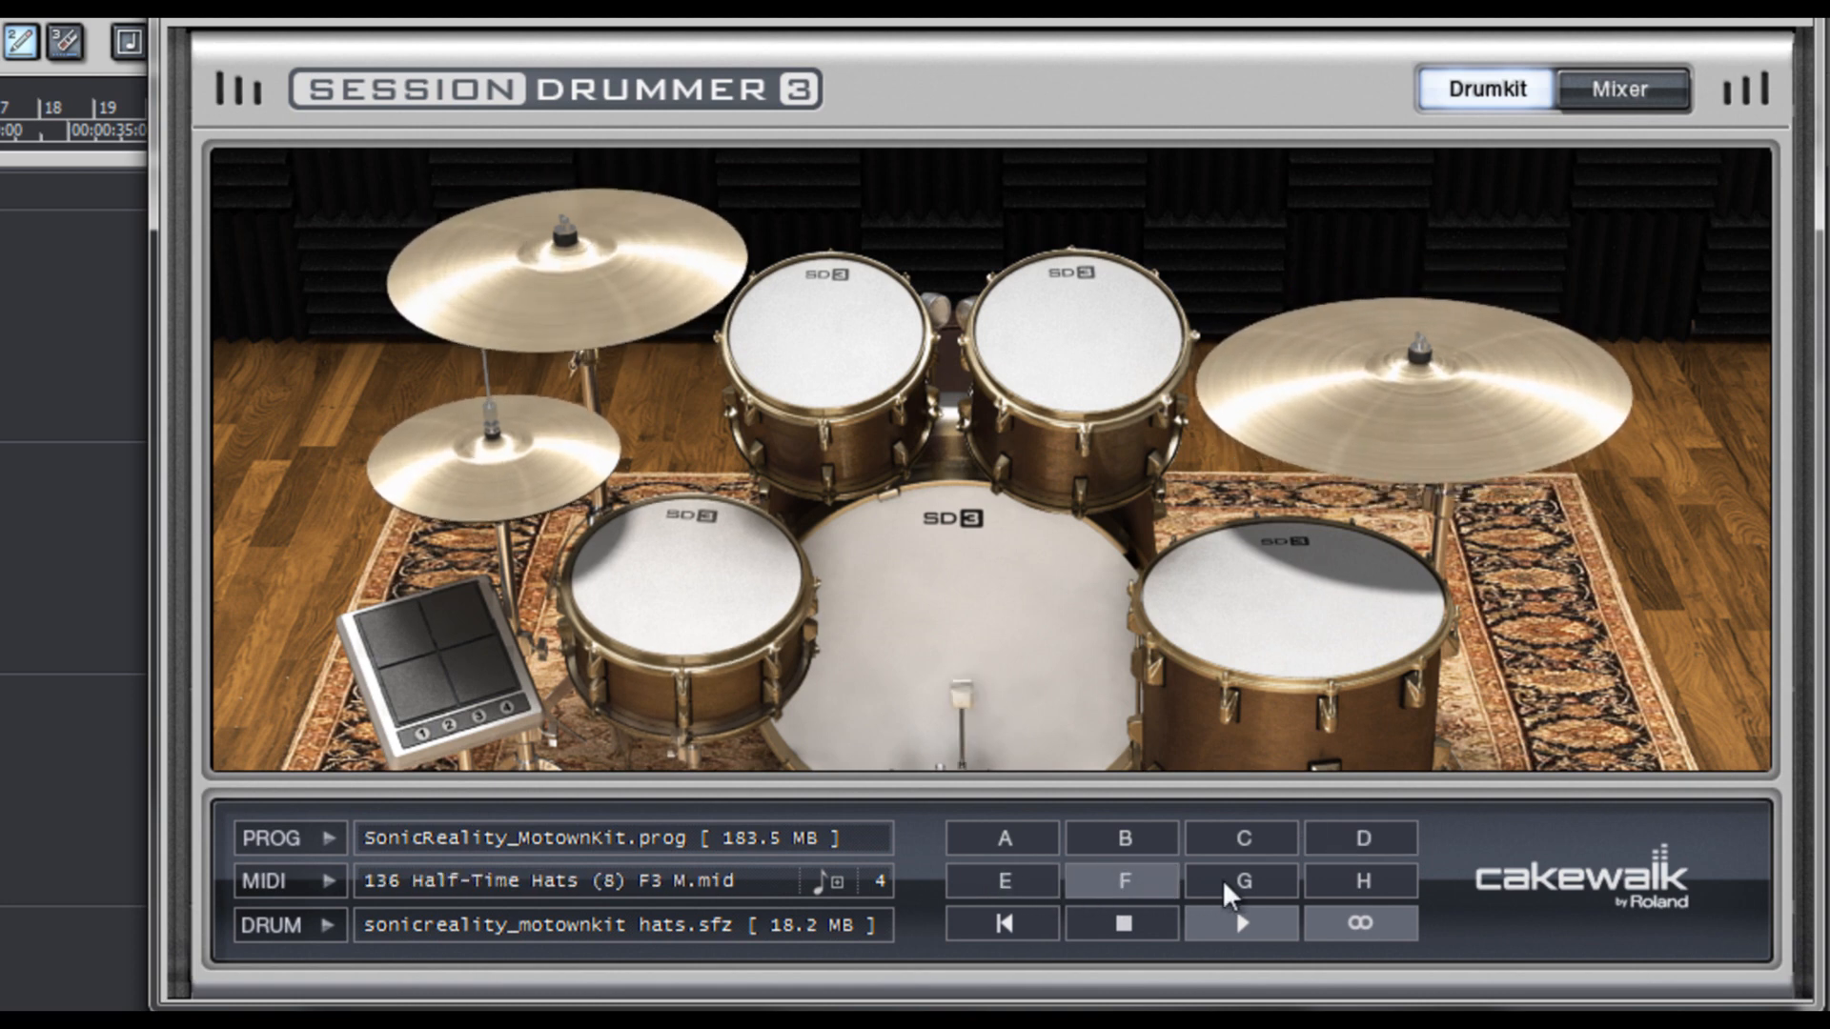
pyautogui.click(1244, 884)
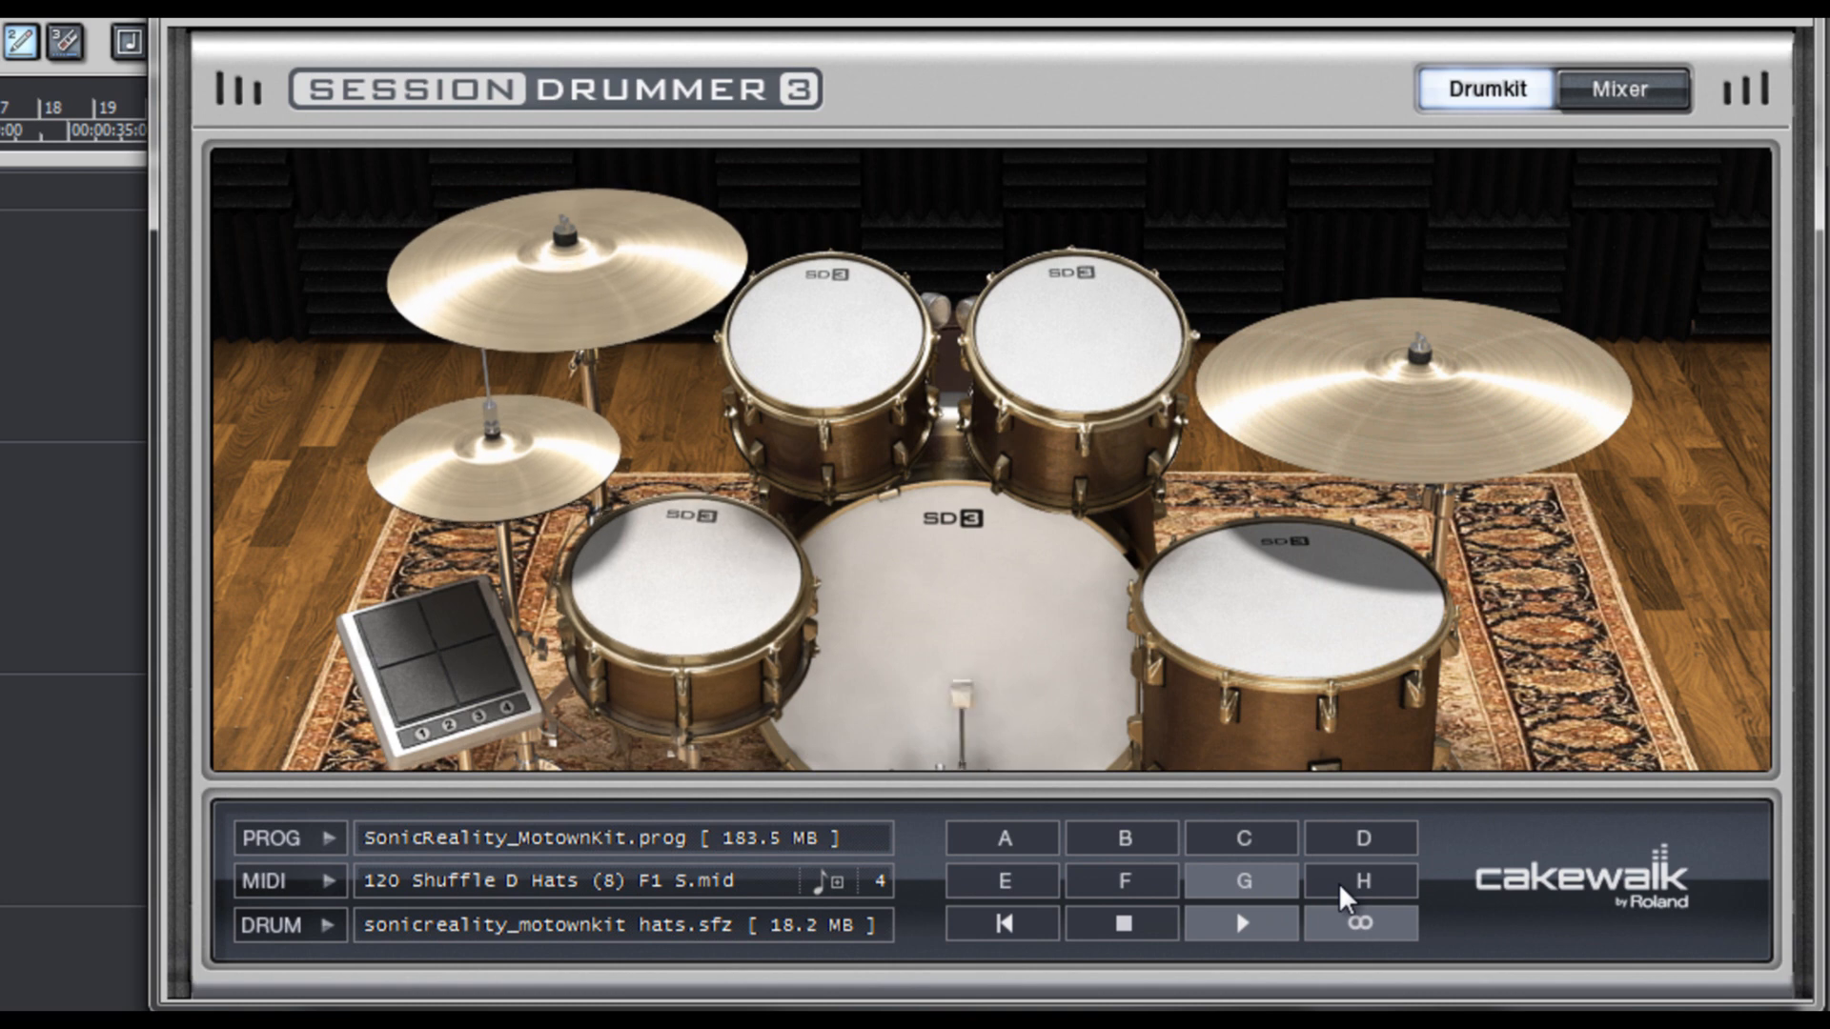
pyautogui.click(1336, 886)
pyautogui.click(1255, 885)
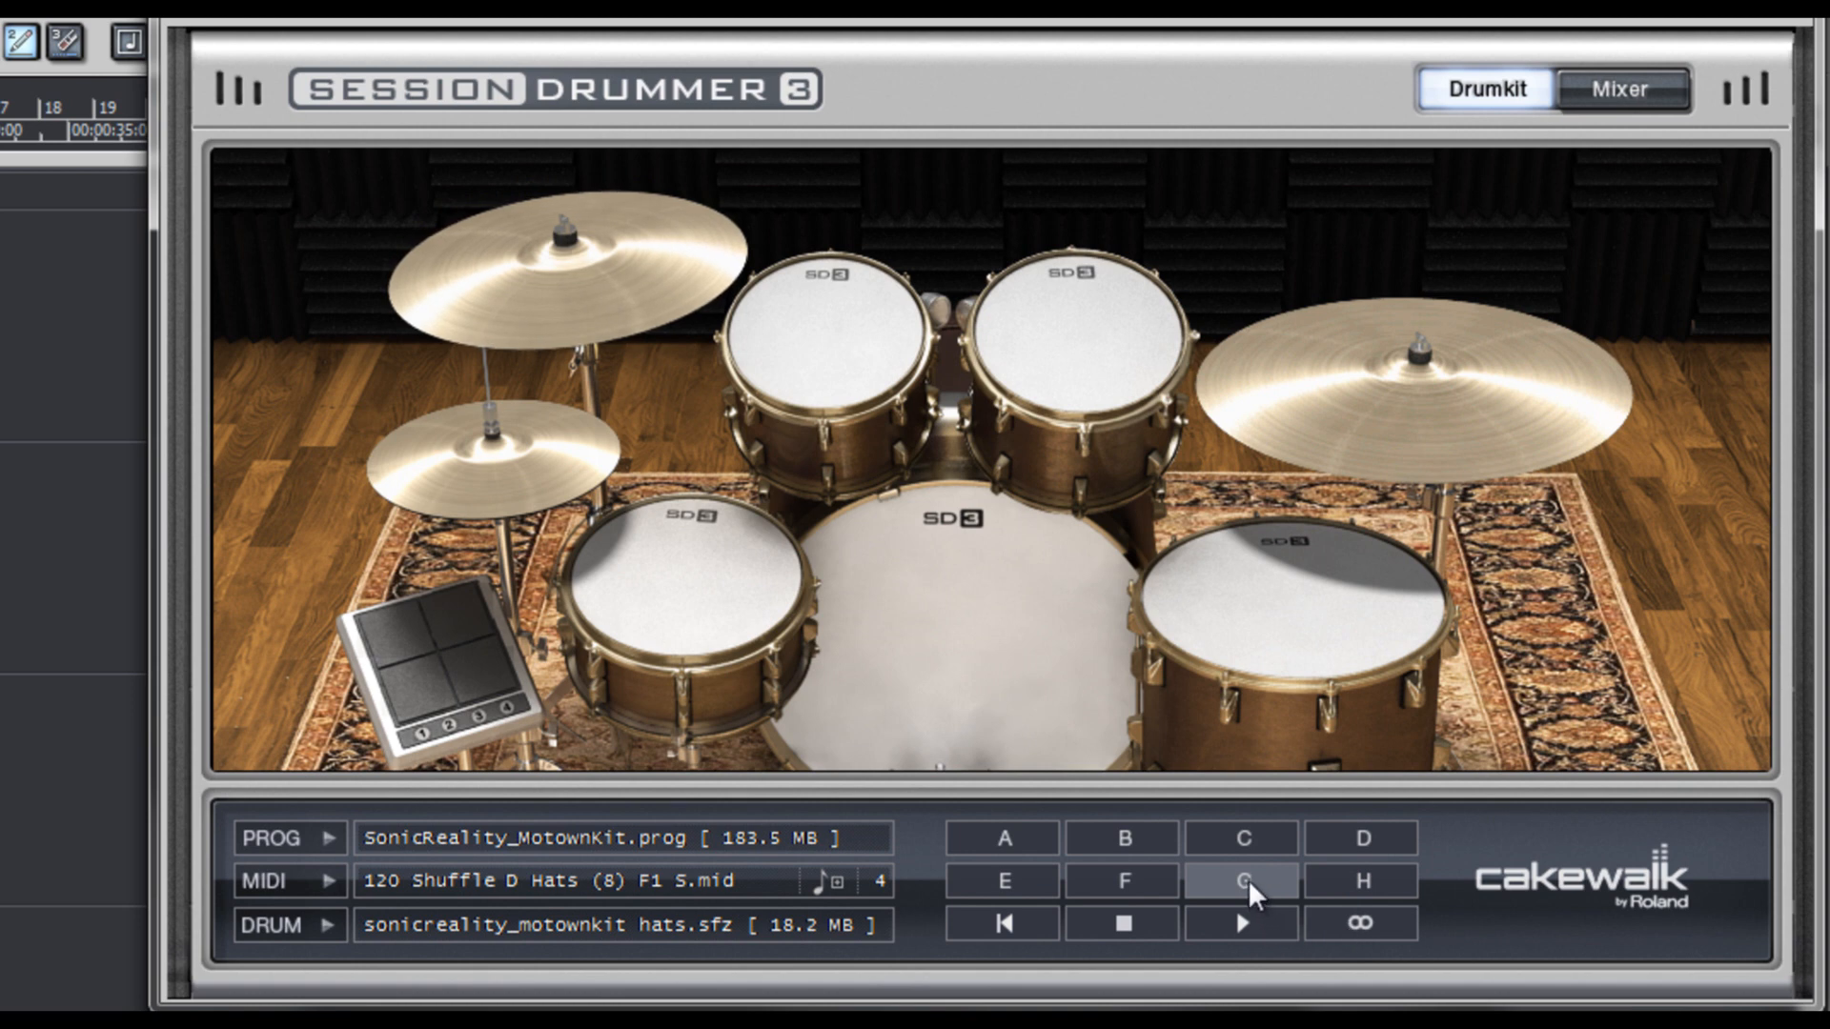
# - Place Session Drummer pattern B at the start of the SD3 MIDI track and loop its clip out past measure 19
pyautogui.click(1136, 885)
pyautogui.click(1126, 843)
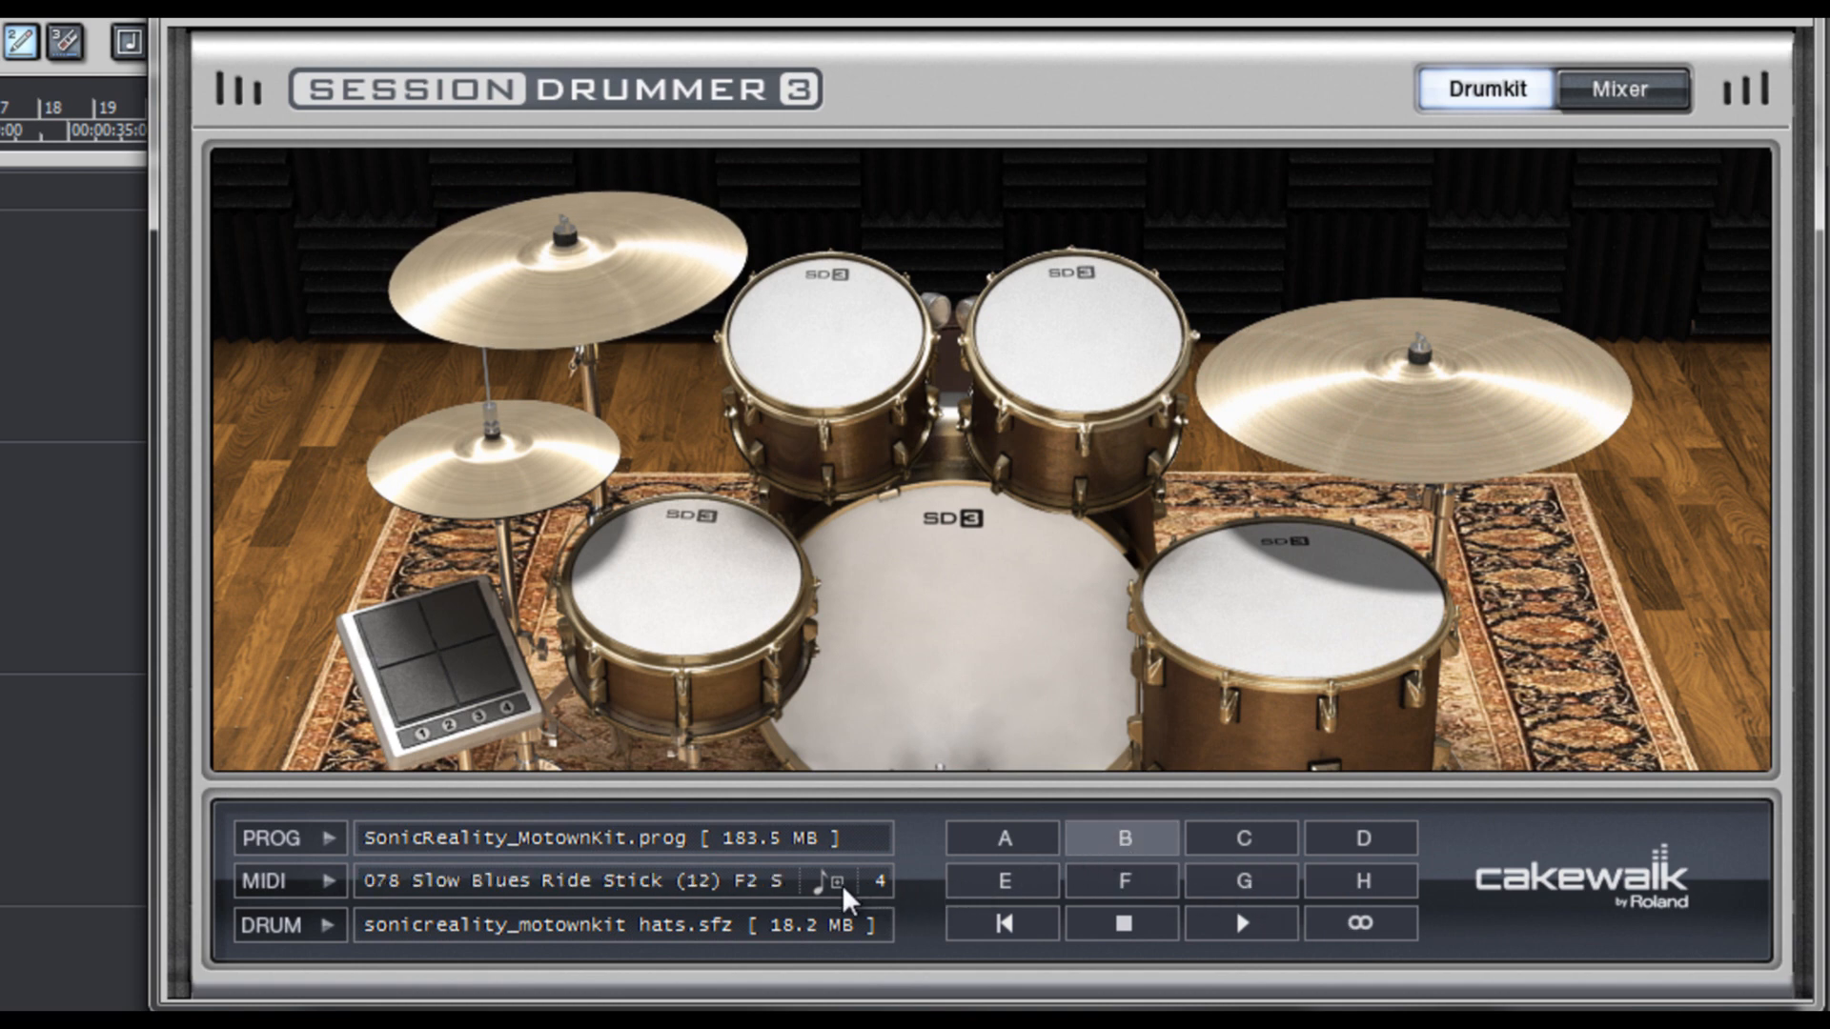
pyautogui.moveTo(838, 896); pyautogui.dragTo(680, 296)
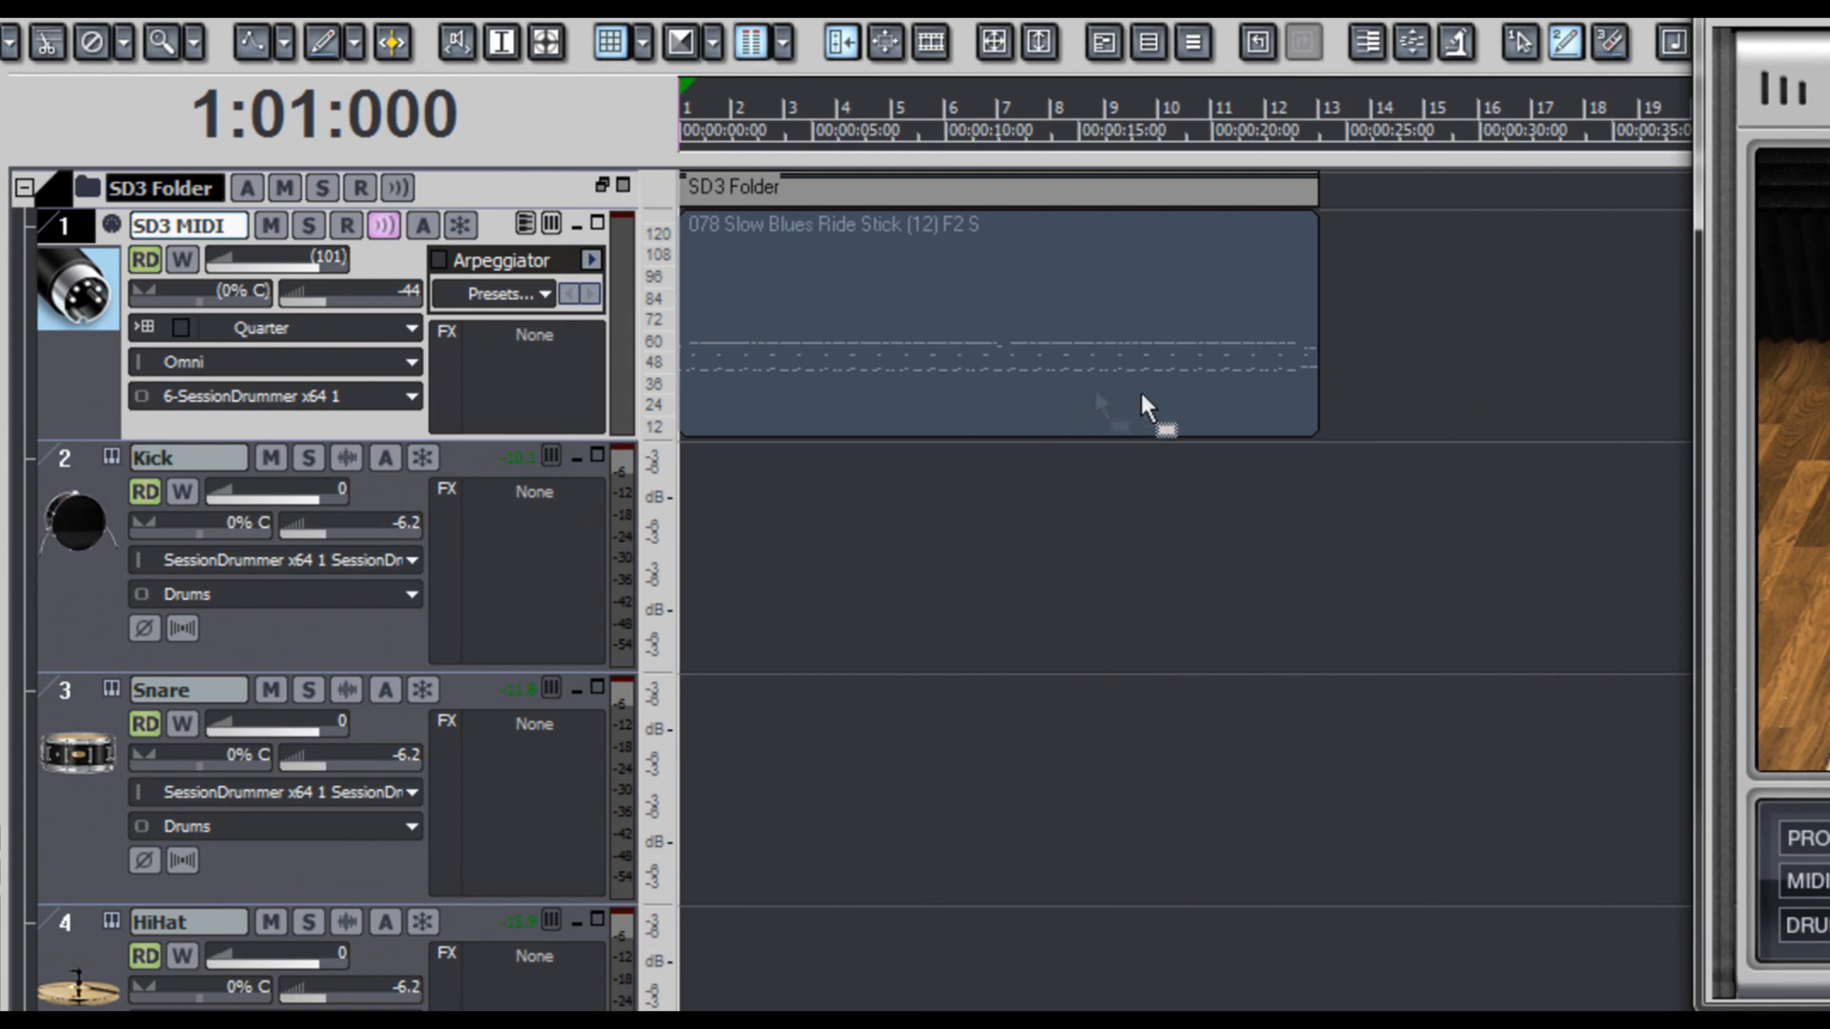
pyautogui.moveTo(1318, 375); pyautogui.dragTo(1685, 374)
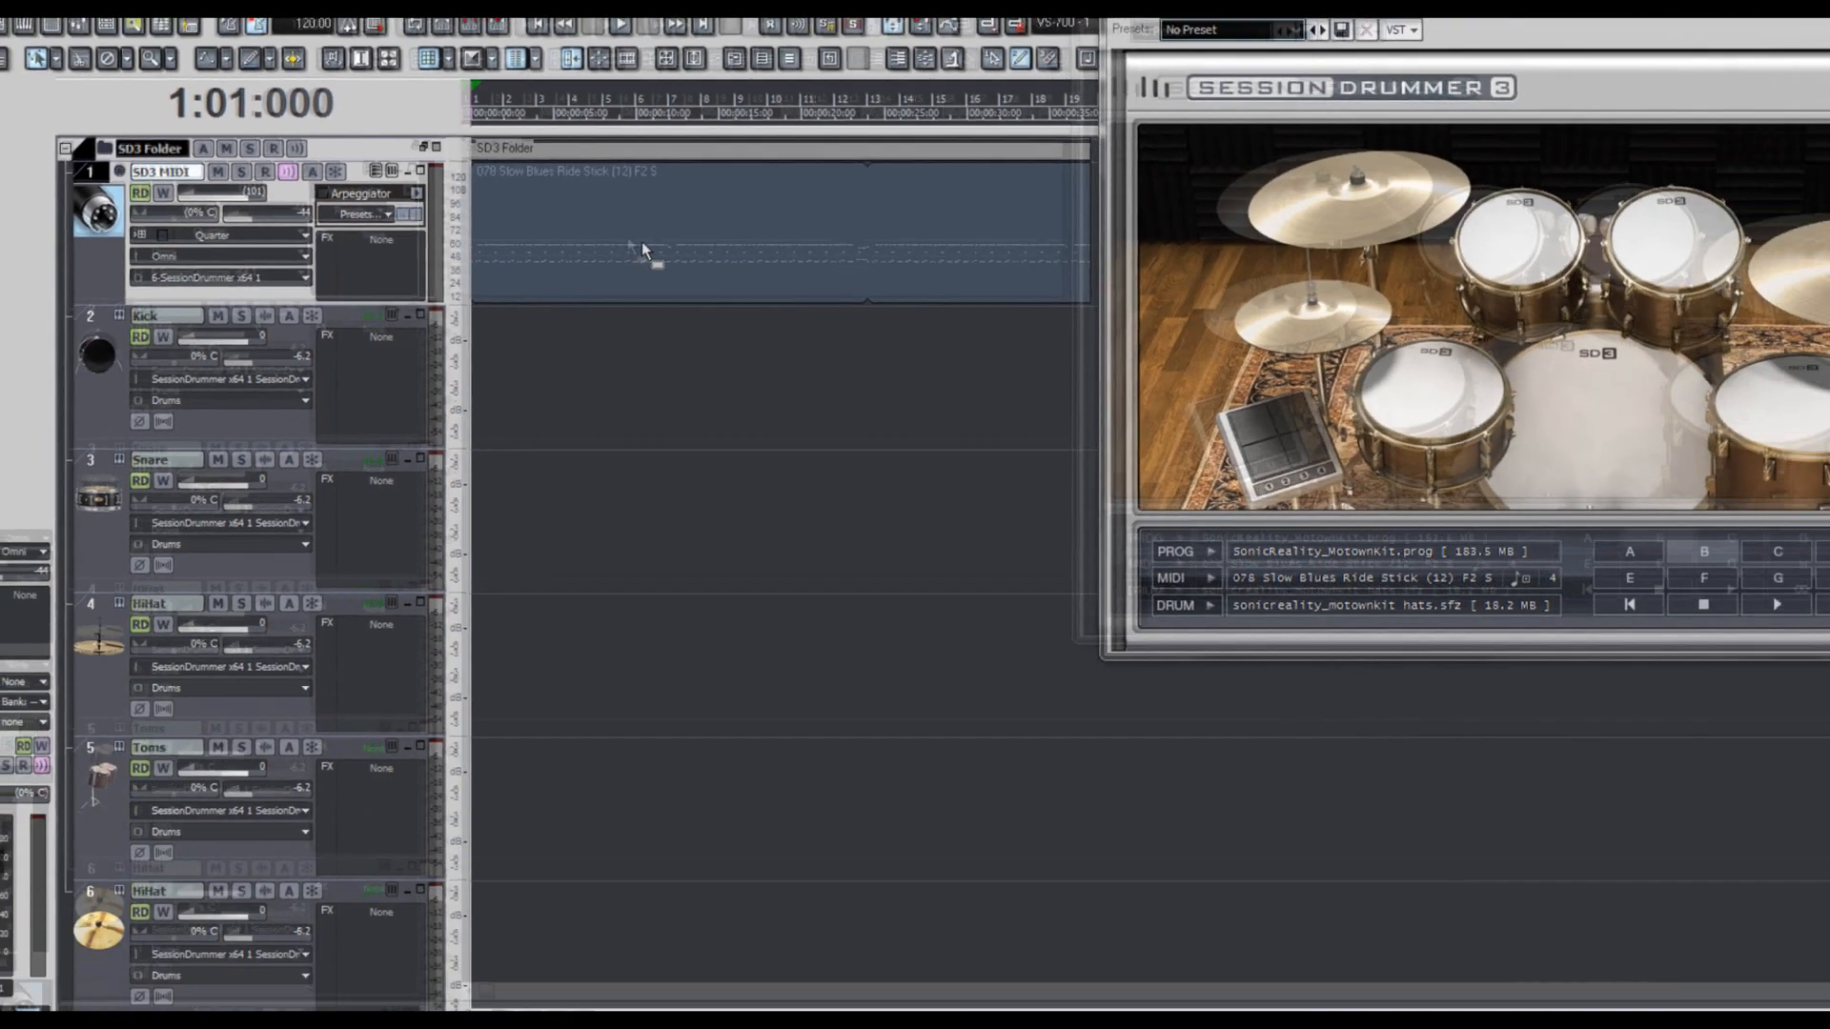
# - Examine the drum notes of the Slow Blues clip in the Piano Roll and return to the track view
pyautogui.click(958, 340)
pyautogui.doubleClick(574, 221)
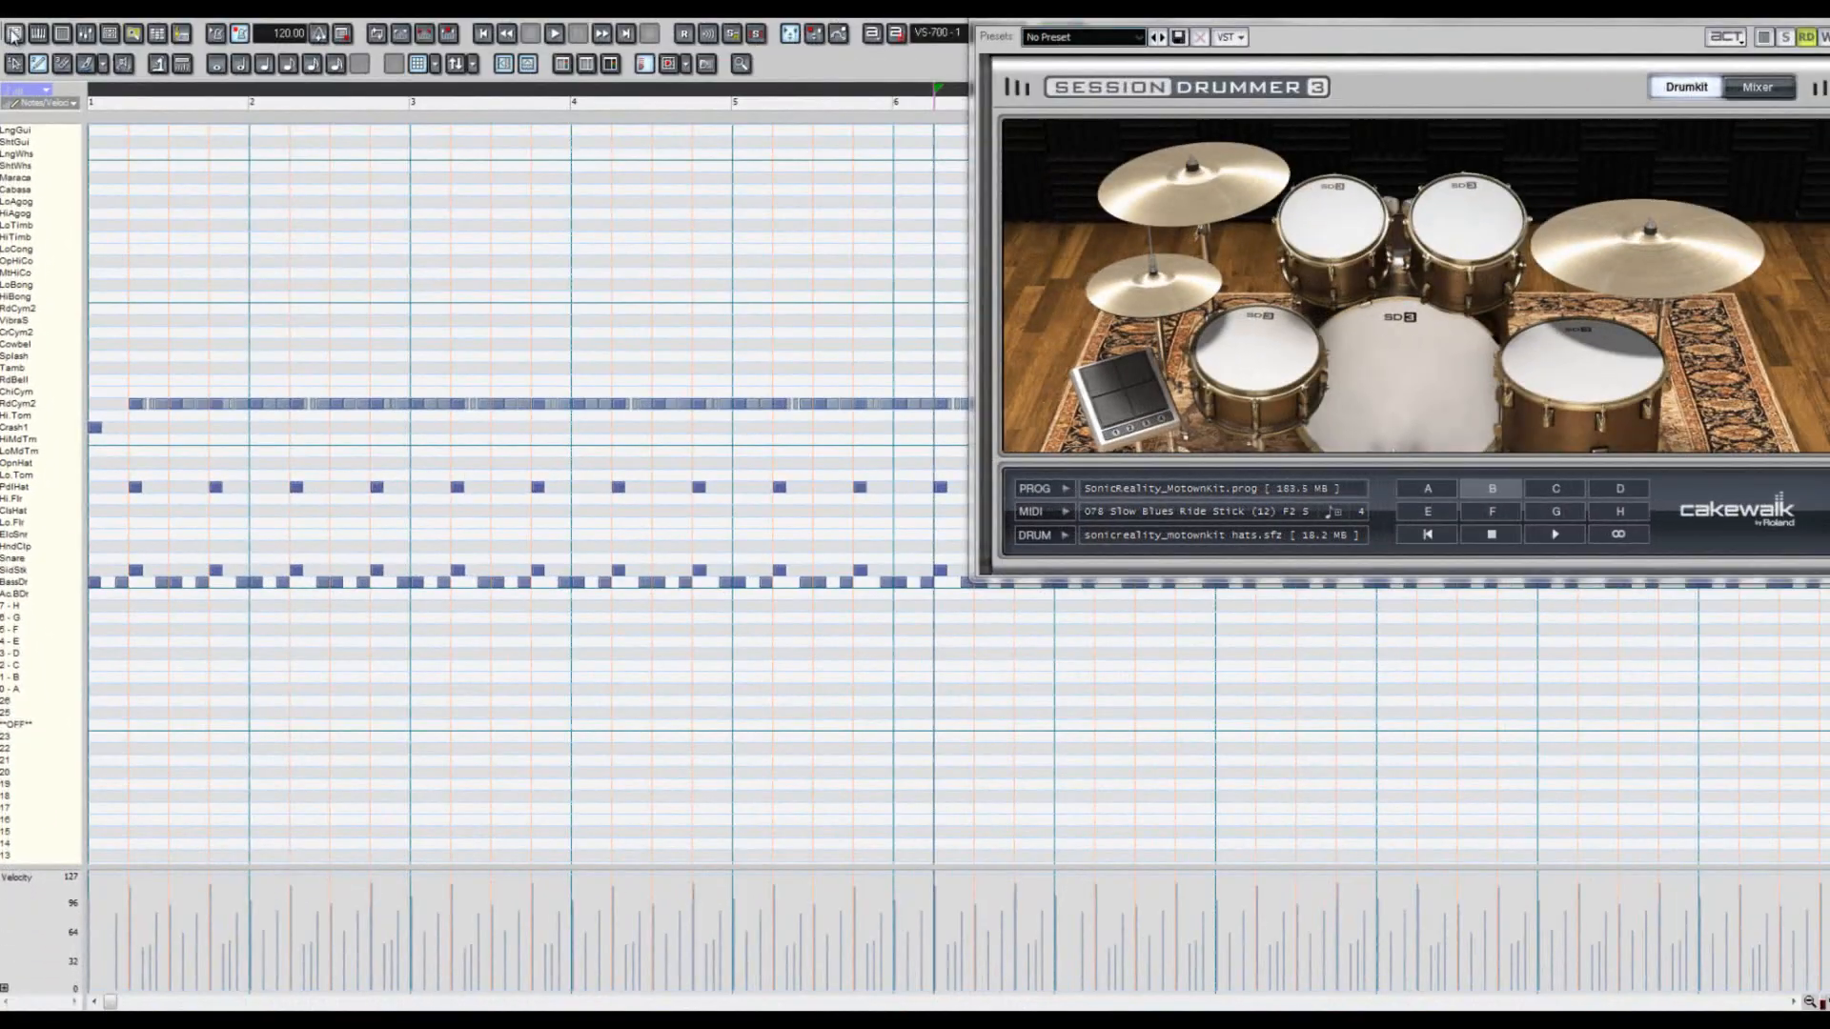
pyautogui.doubleClick(9, 26)
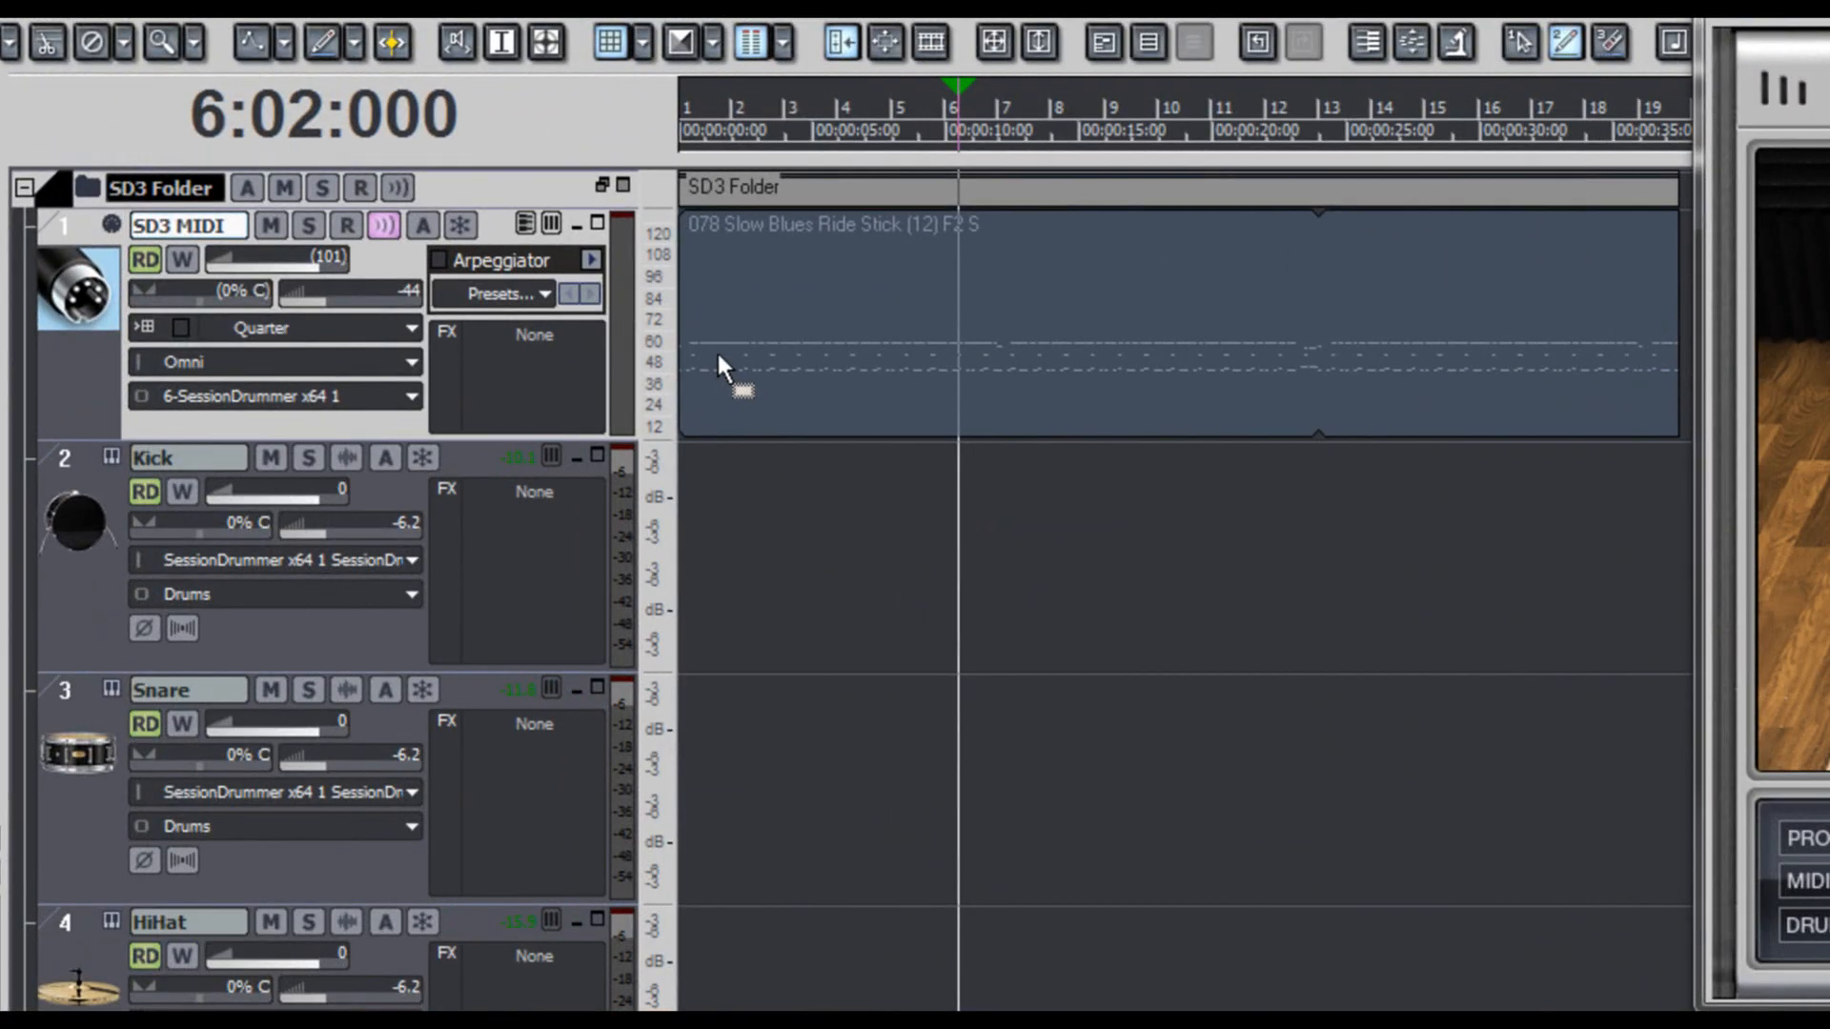
pyautogui.click(651, 336)
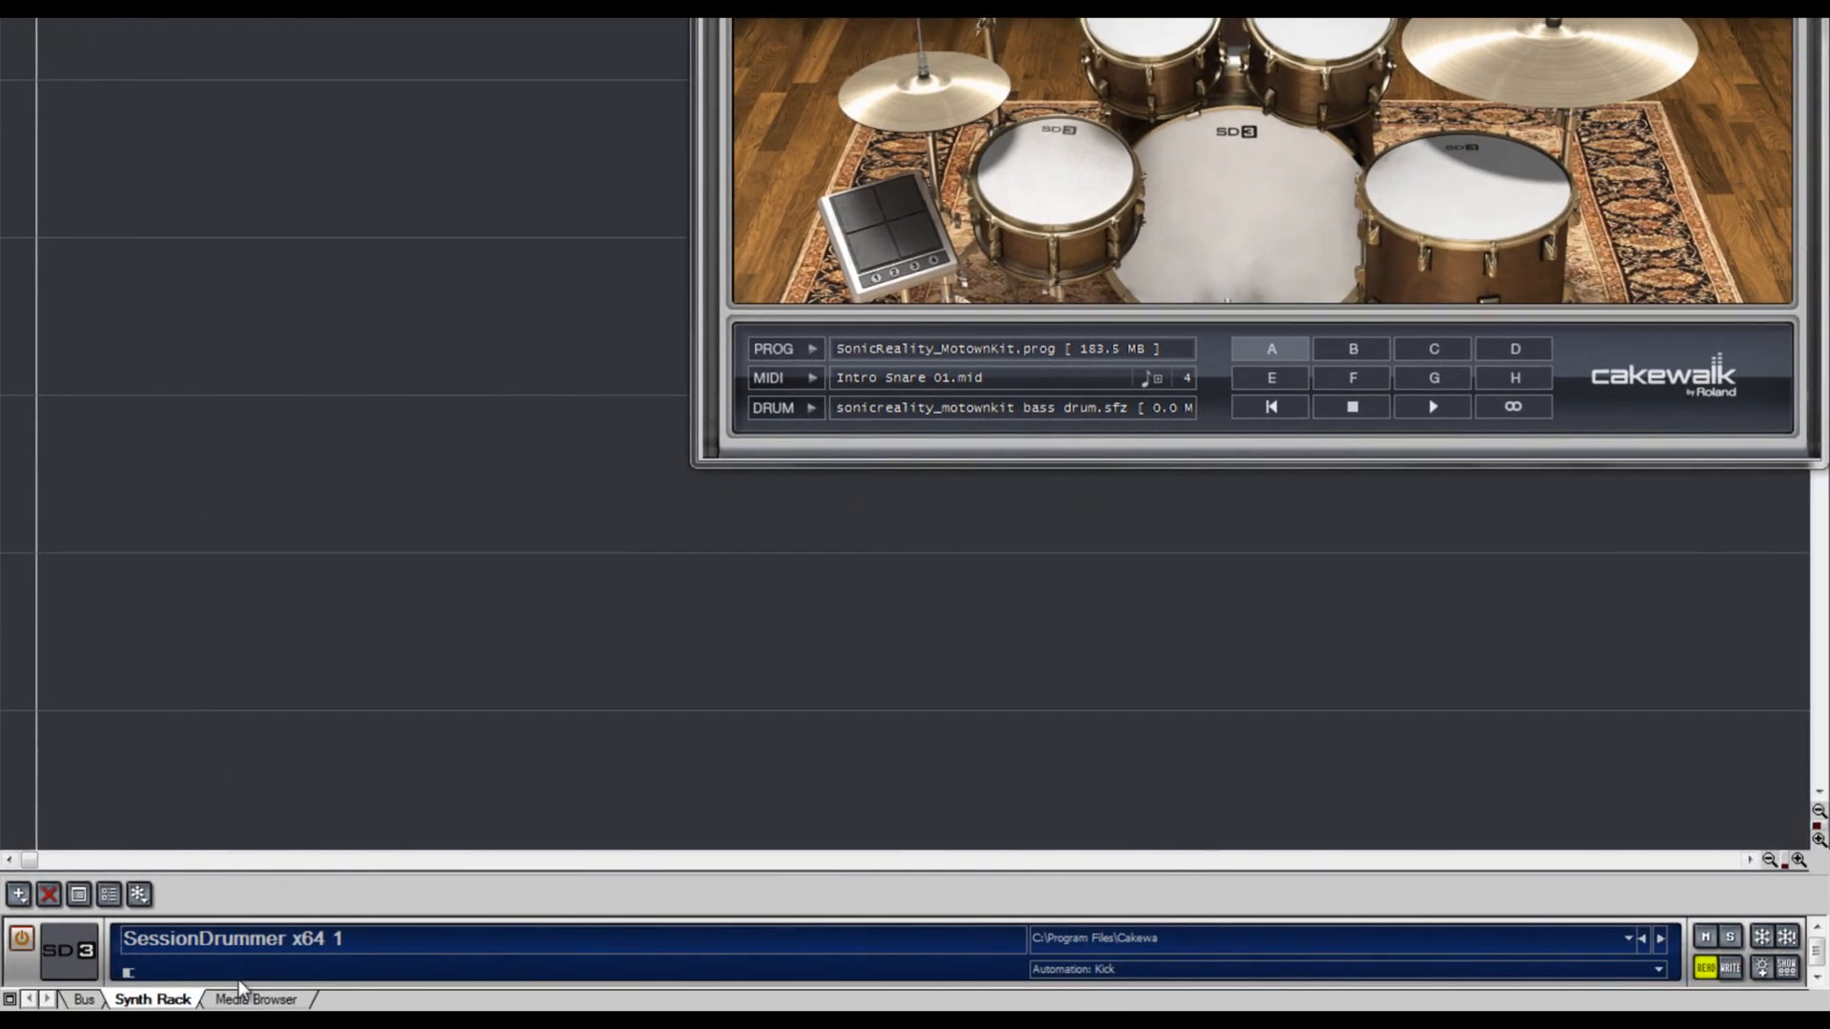
# - Show the Media Browser in an enlarged area and set its content location to Session Drummer 3 MIDI Drum Loops
pyautogui.click(250, 1001)
pyautogui.moveTo(276, 873); pyautogui.dragTo(277, 494)
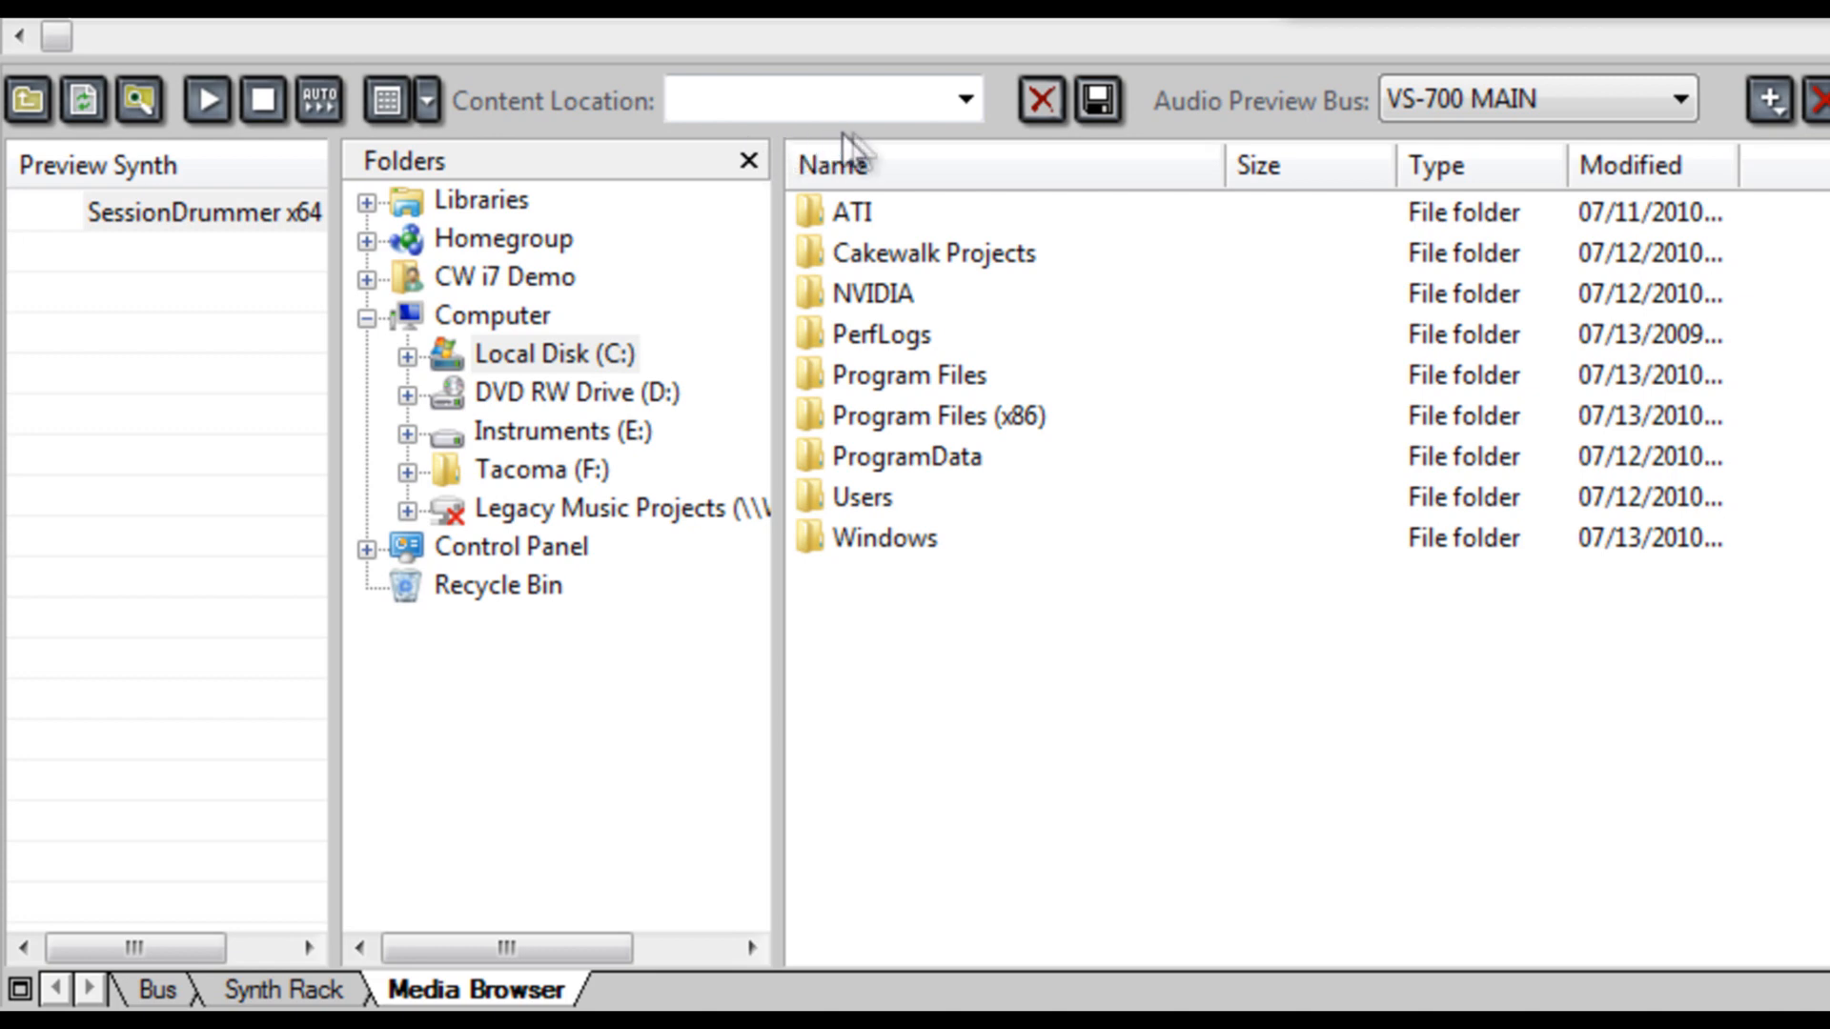
pyautogui.click(965, 103)
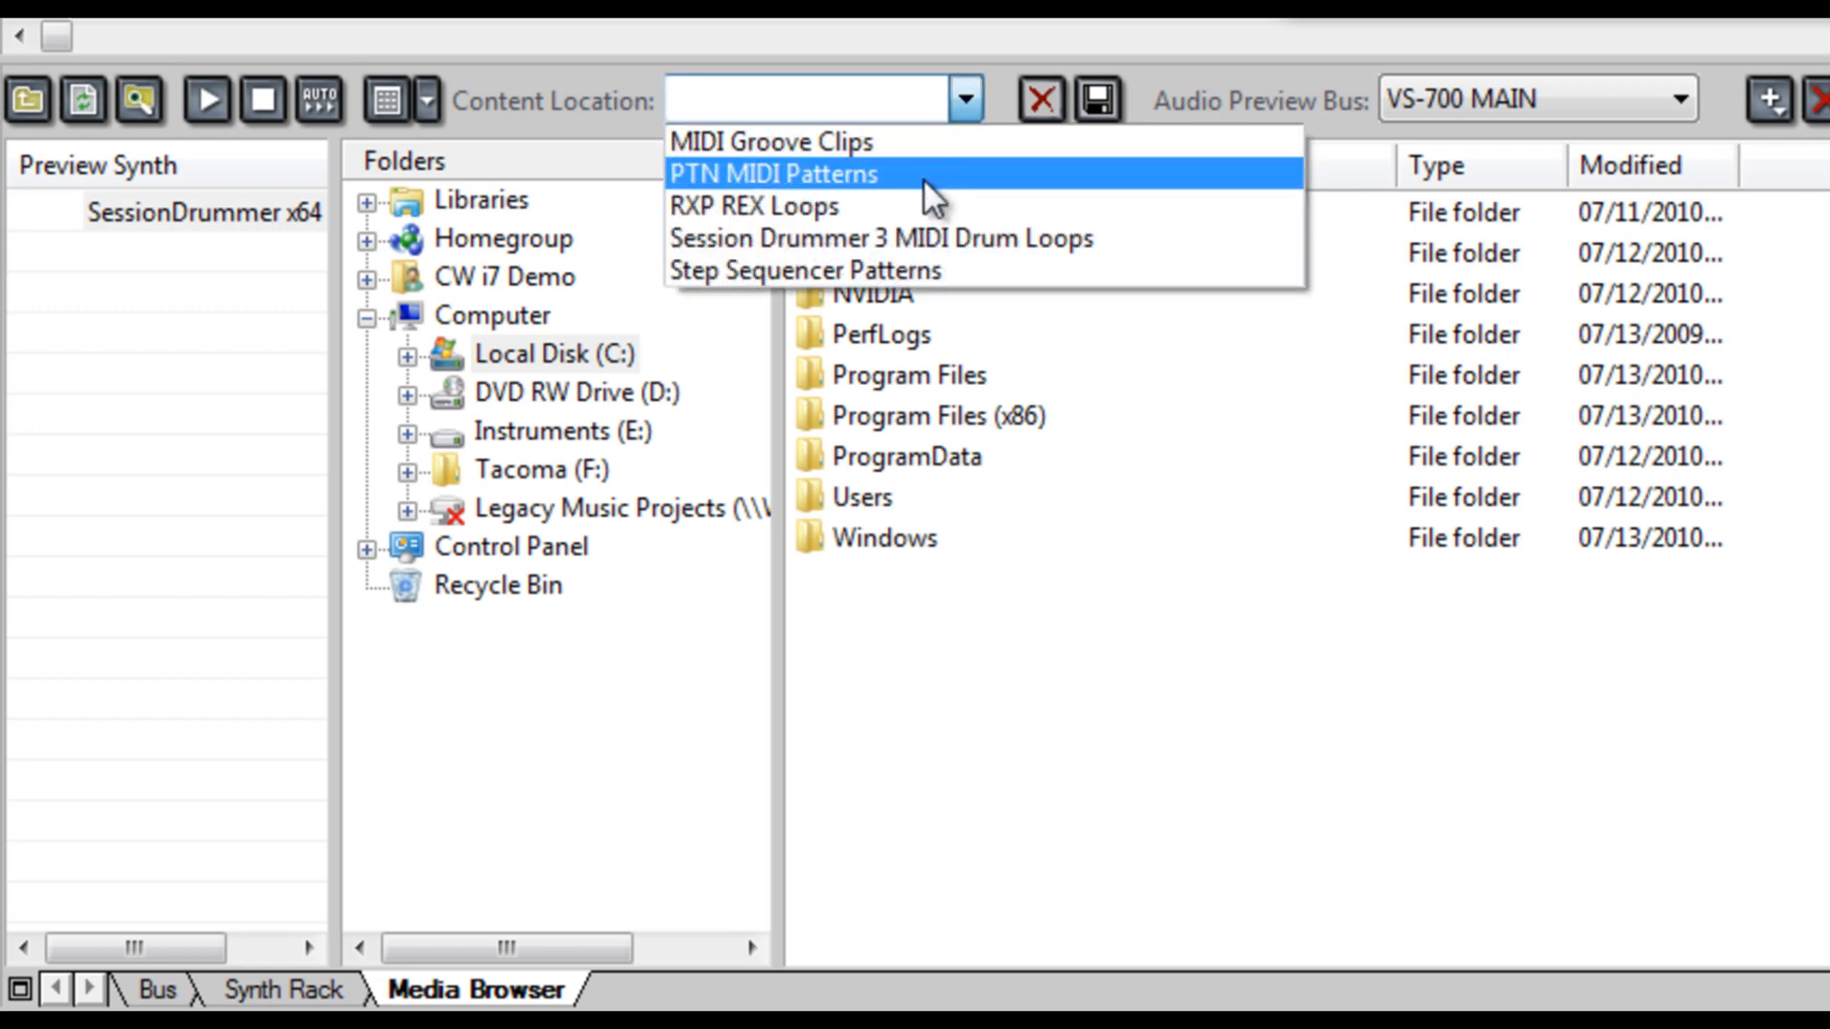
pyautogui.click(942, 241)
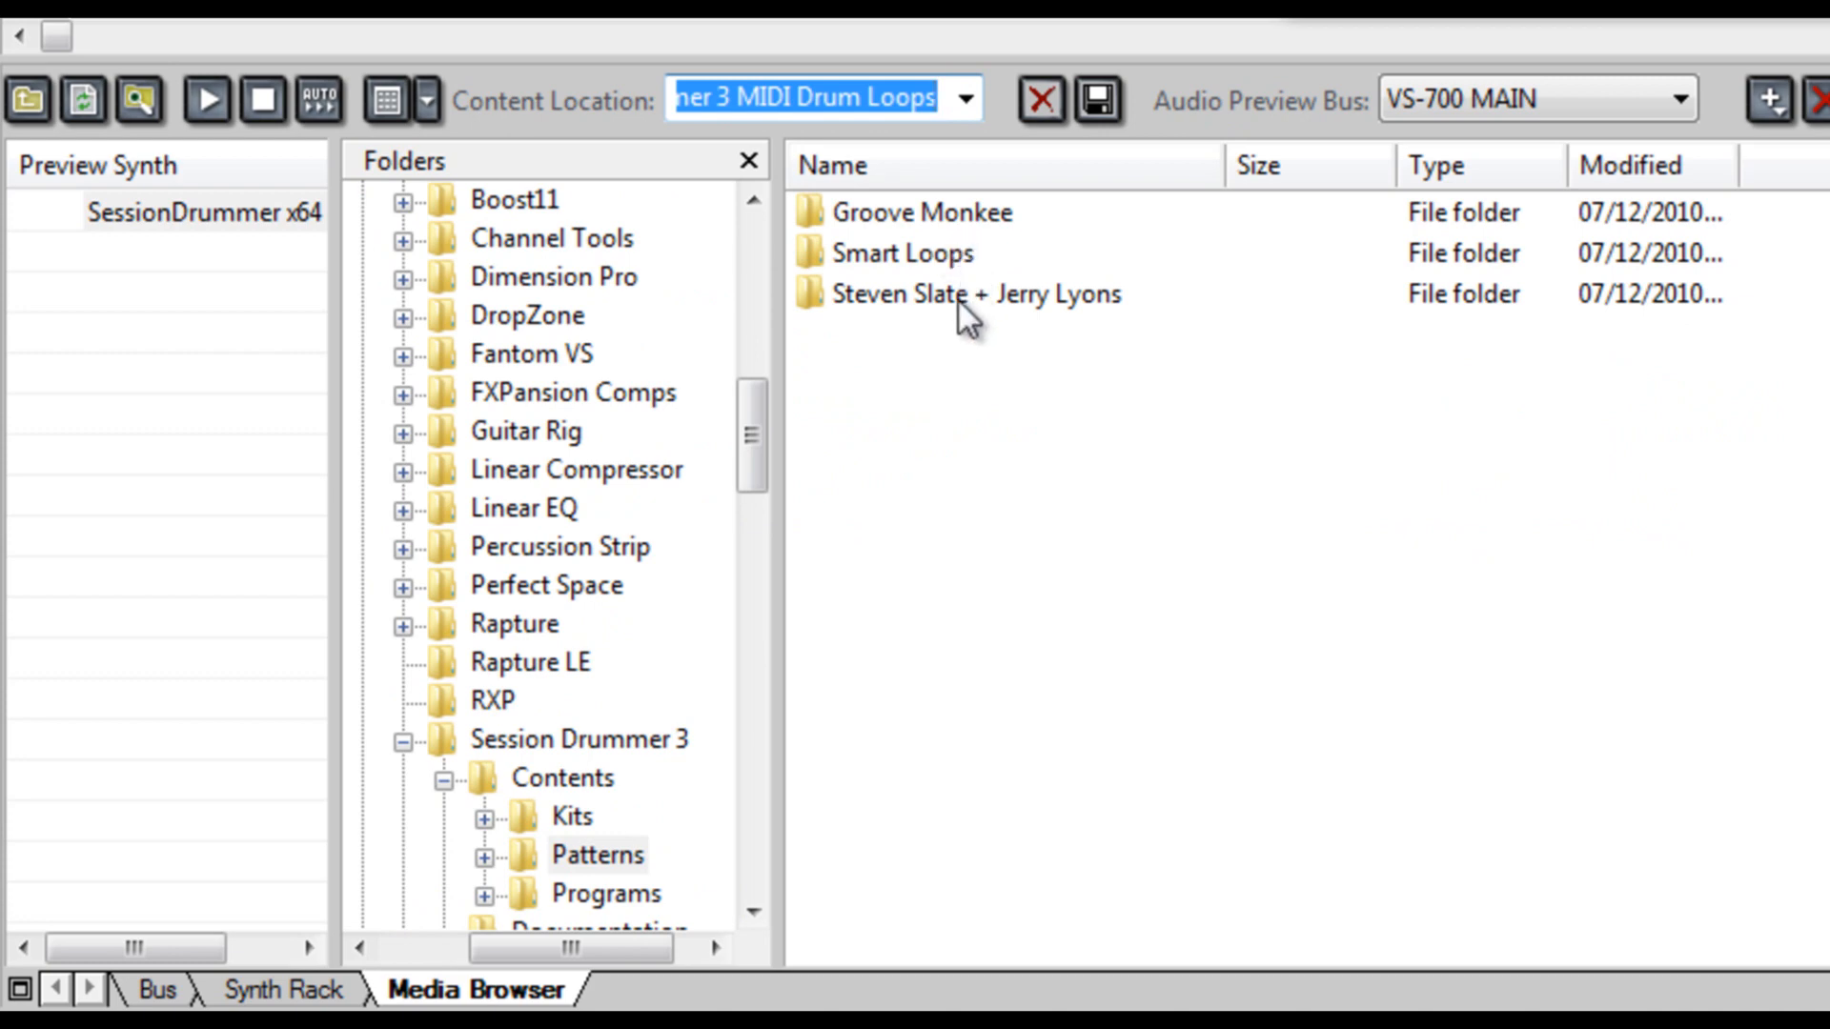
# - Open the Rock folder inside Groove Monkee and turn on automatic preview through the SessionDrummer x64 synth
pyautogui.doubleClick(954, 219)
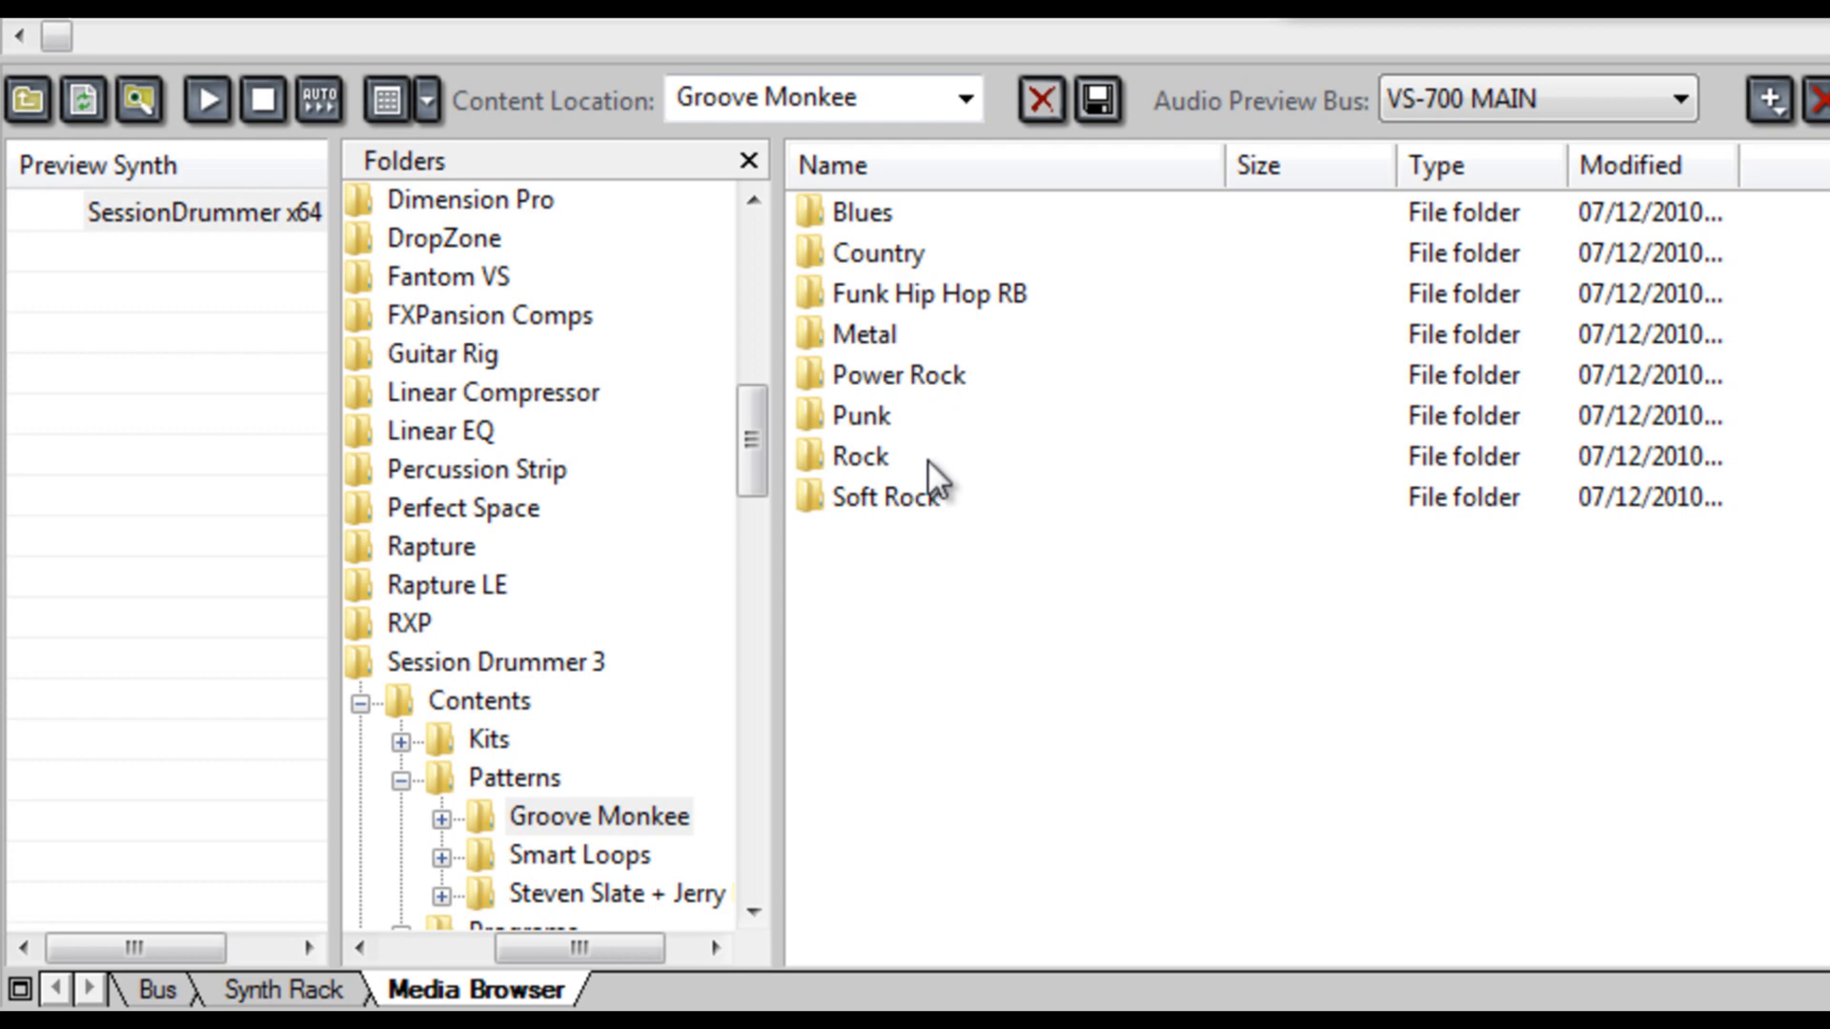
pyautogui.doubleClick(864, 454)
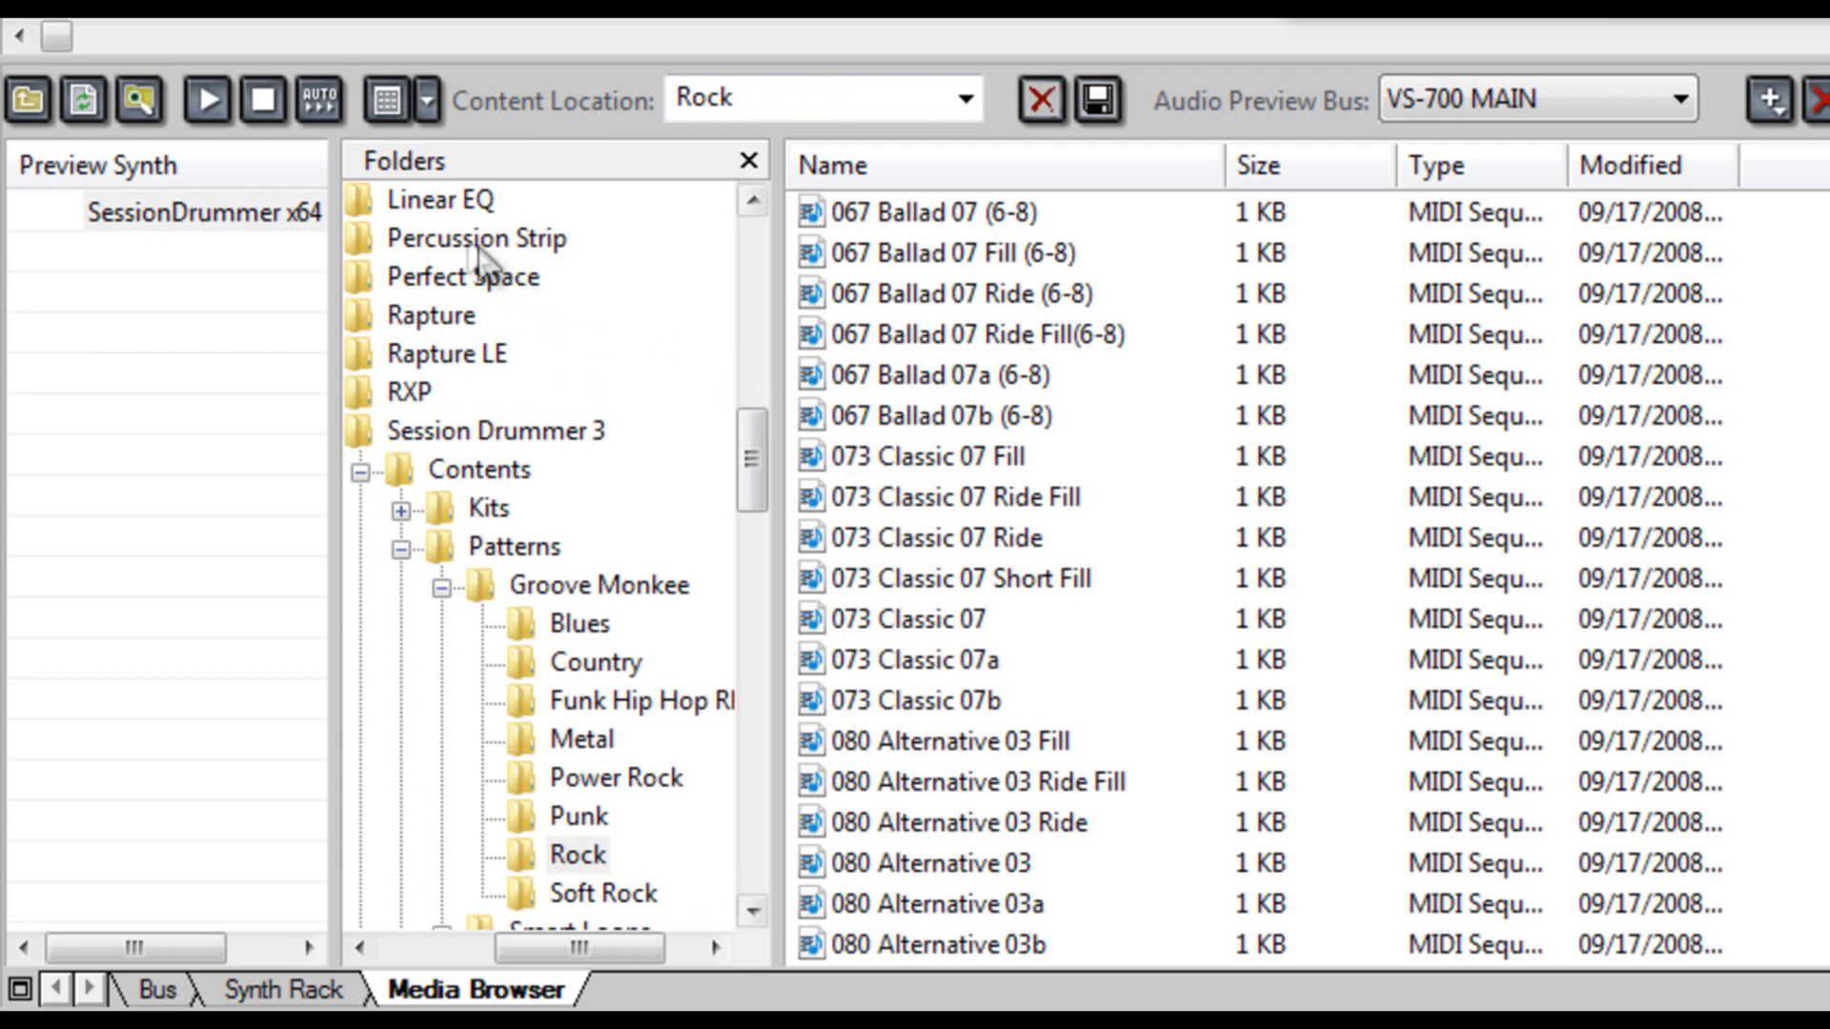
pyautogui.click(319, 105)
pyautogui.click(269, 209)
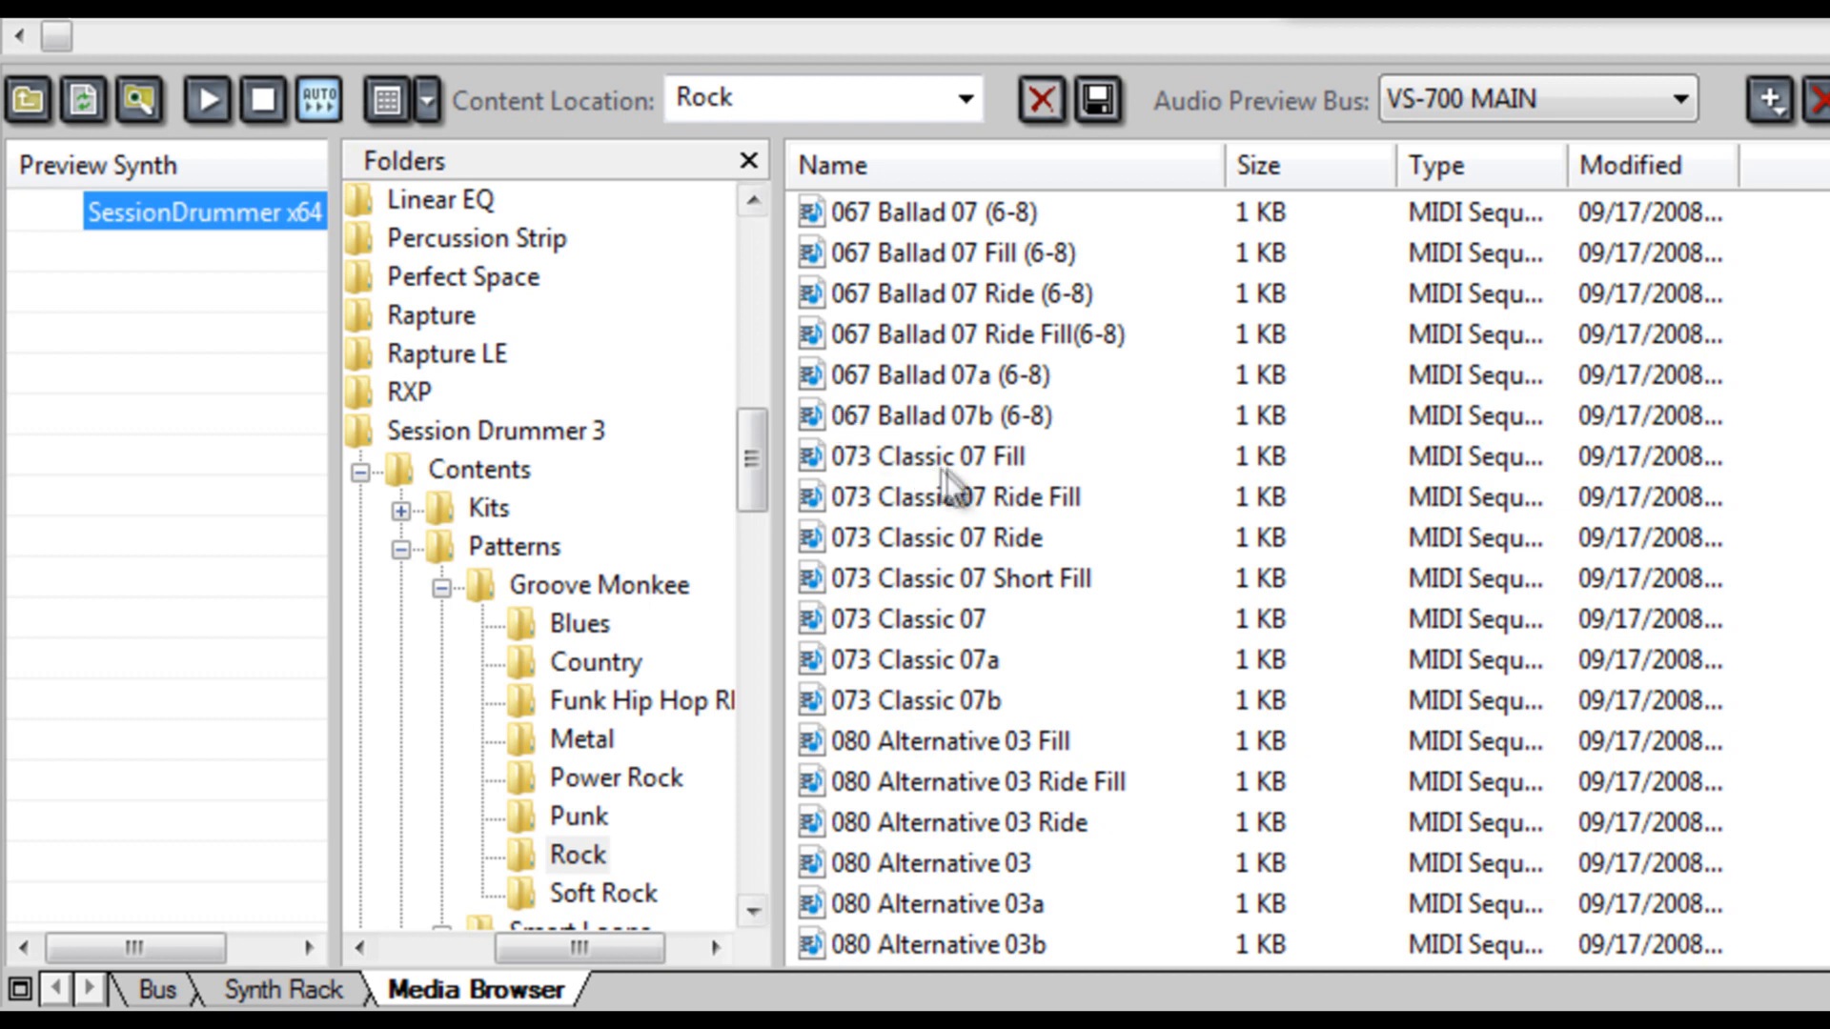
# - Audition the 073 Classic 07 groove and its Ride, Ride Fill and Fill variations
pyautogui.click(946, 622)
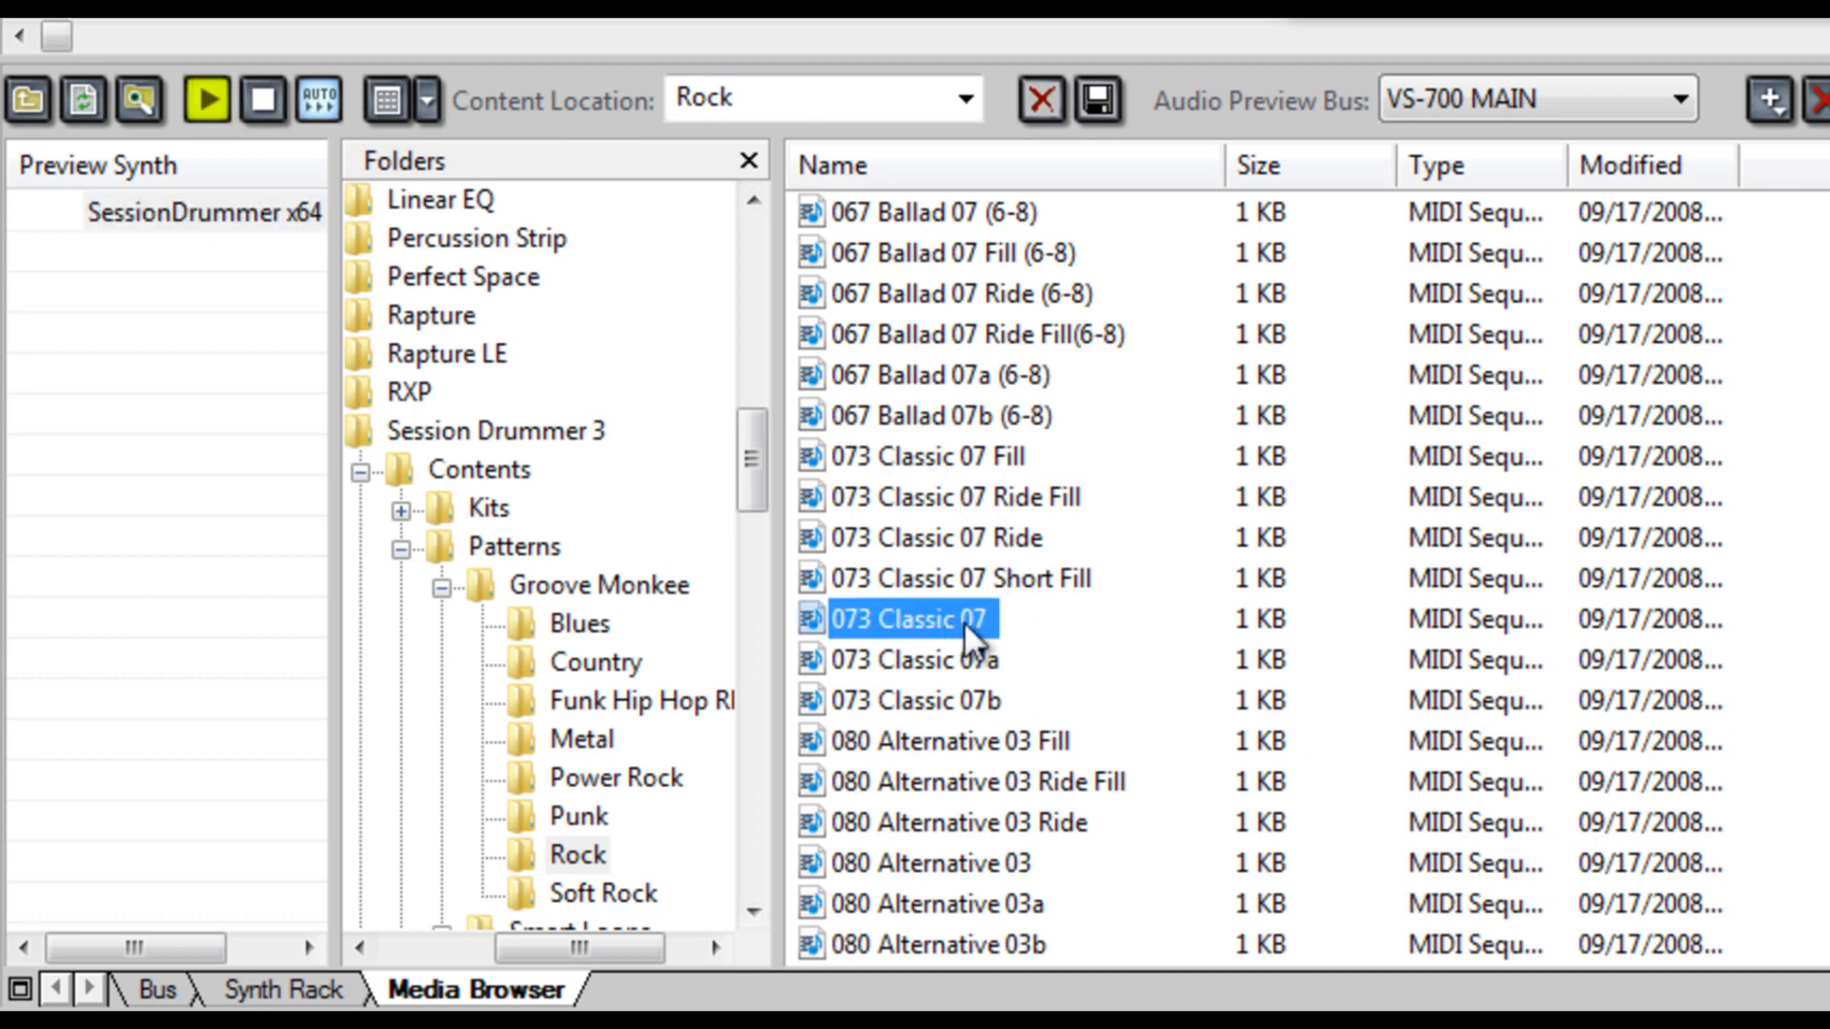
pyautogui.click(1010, 537)
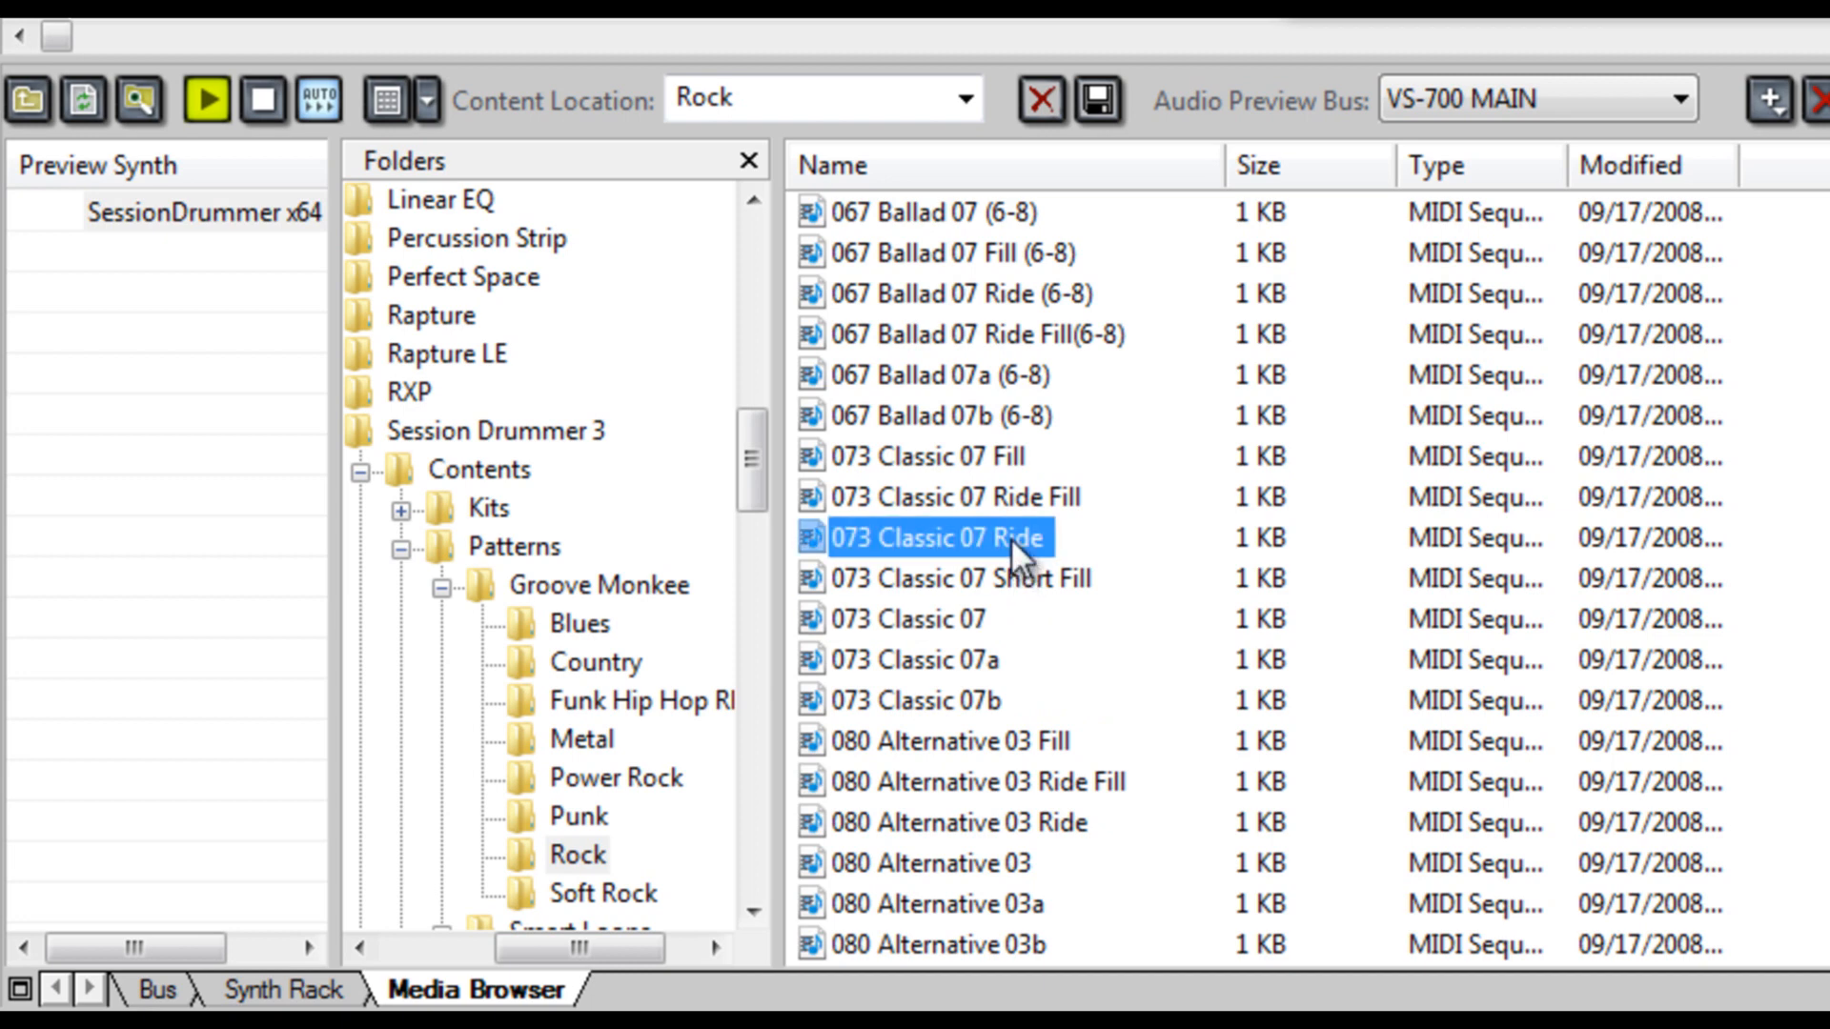
pyautogui.click(1024, 496)
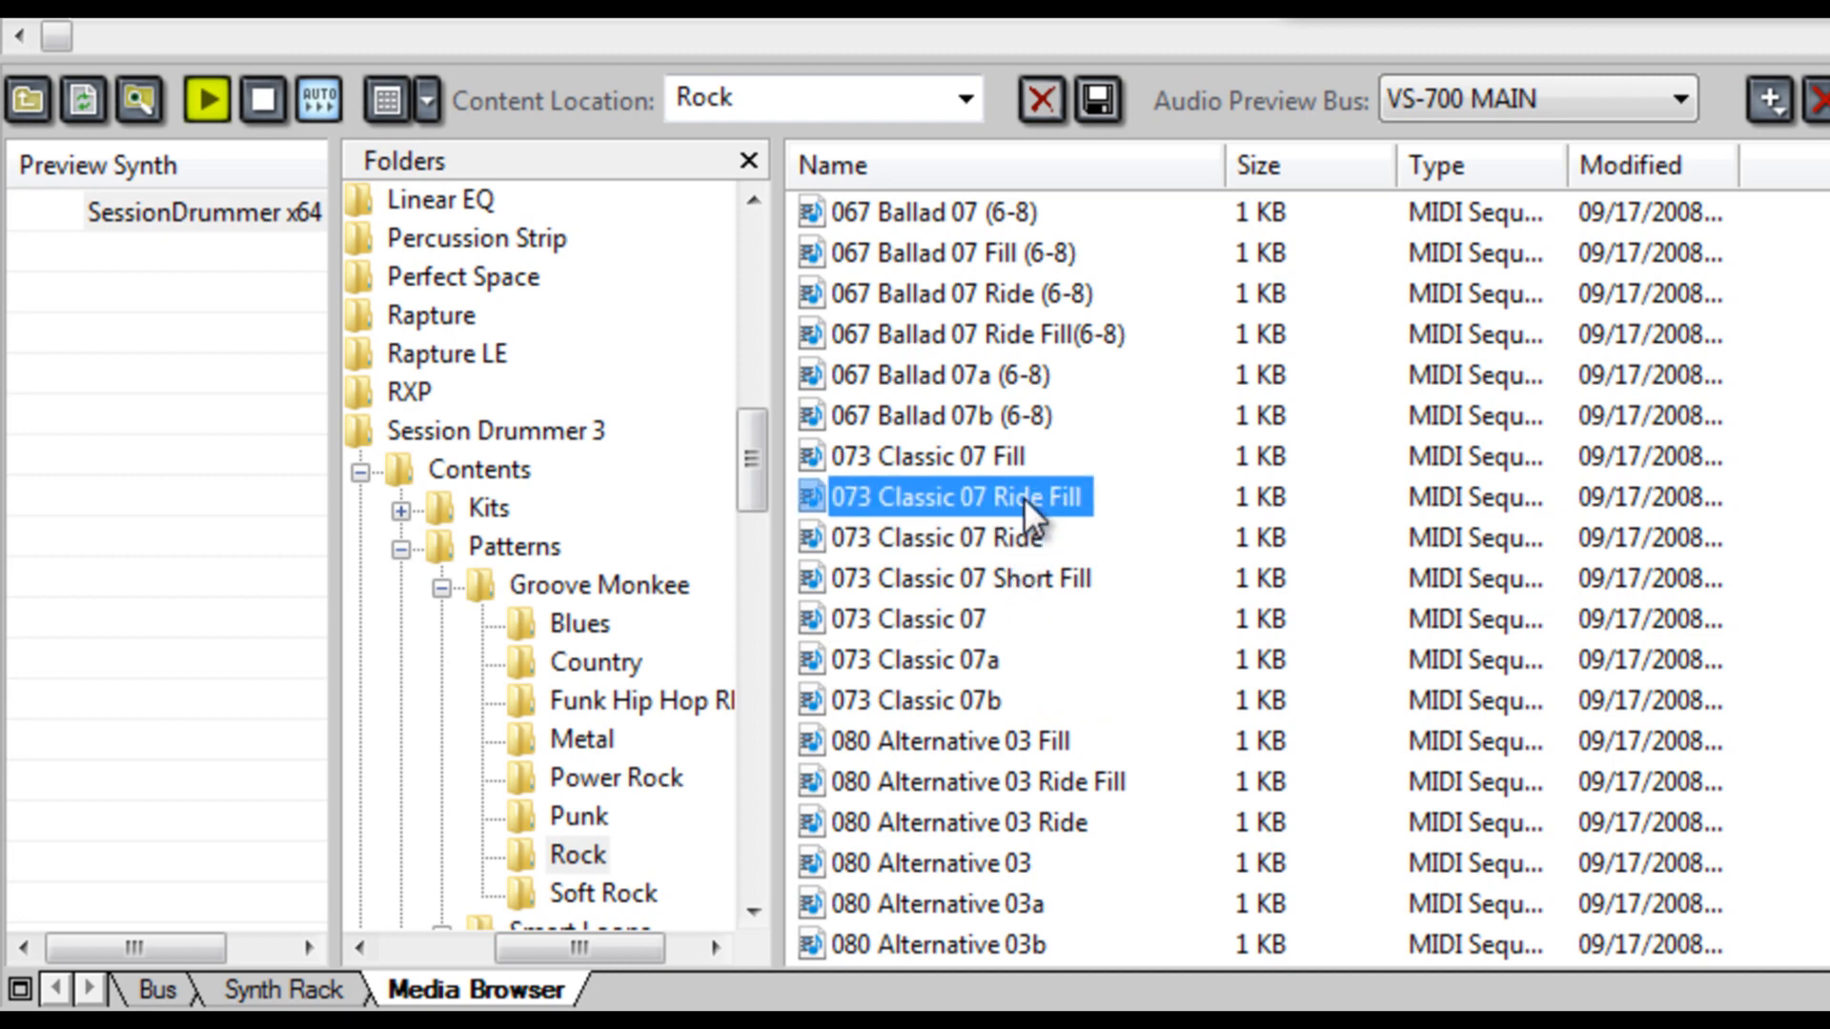
pyautogui.click(1005, 450)
pyautogui.click(998, 540)
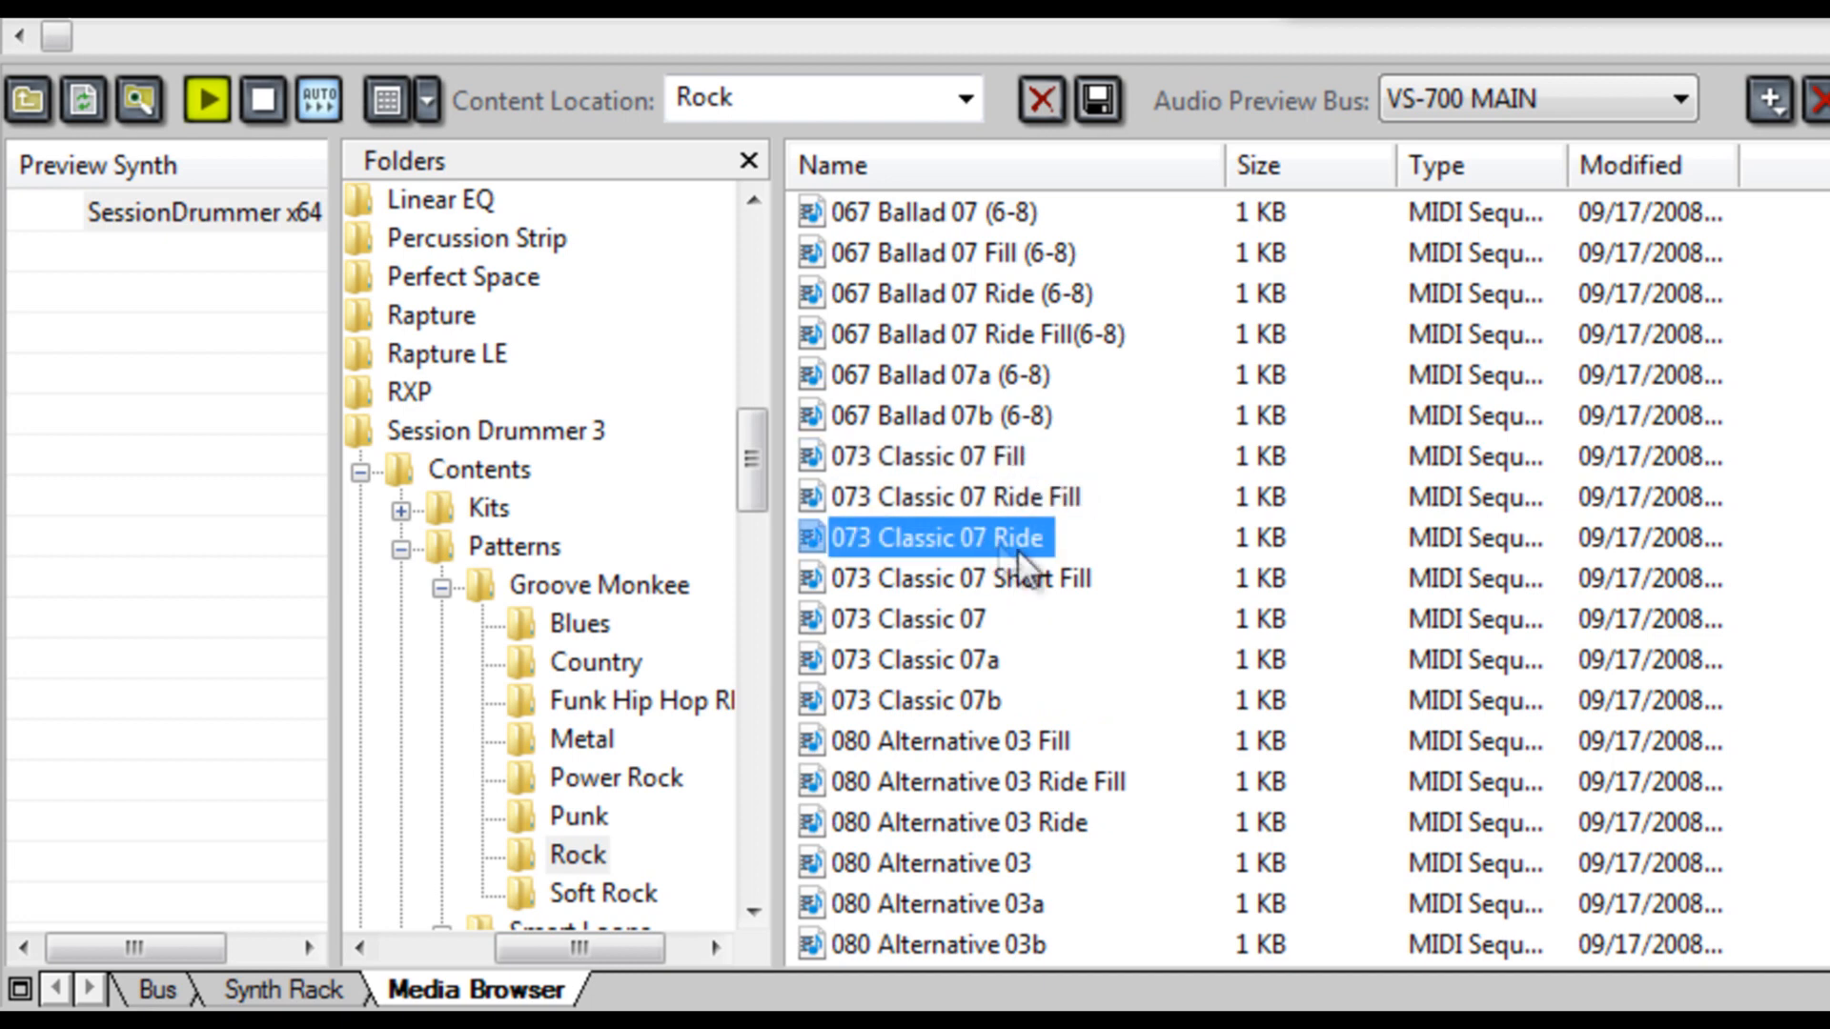
# - Audition the 080 Contemporary 01 patterns and the 094 Classic 03 Fill, finishing with 080 Contemporary 01 selected and the preview stopped
pyautogui.scroll(-1, 1123, 632)
pyautogui.scroll(-4, 1123, 632)
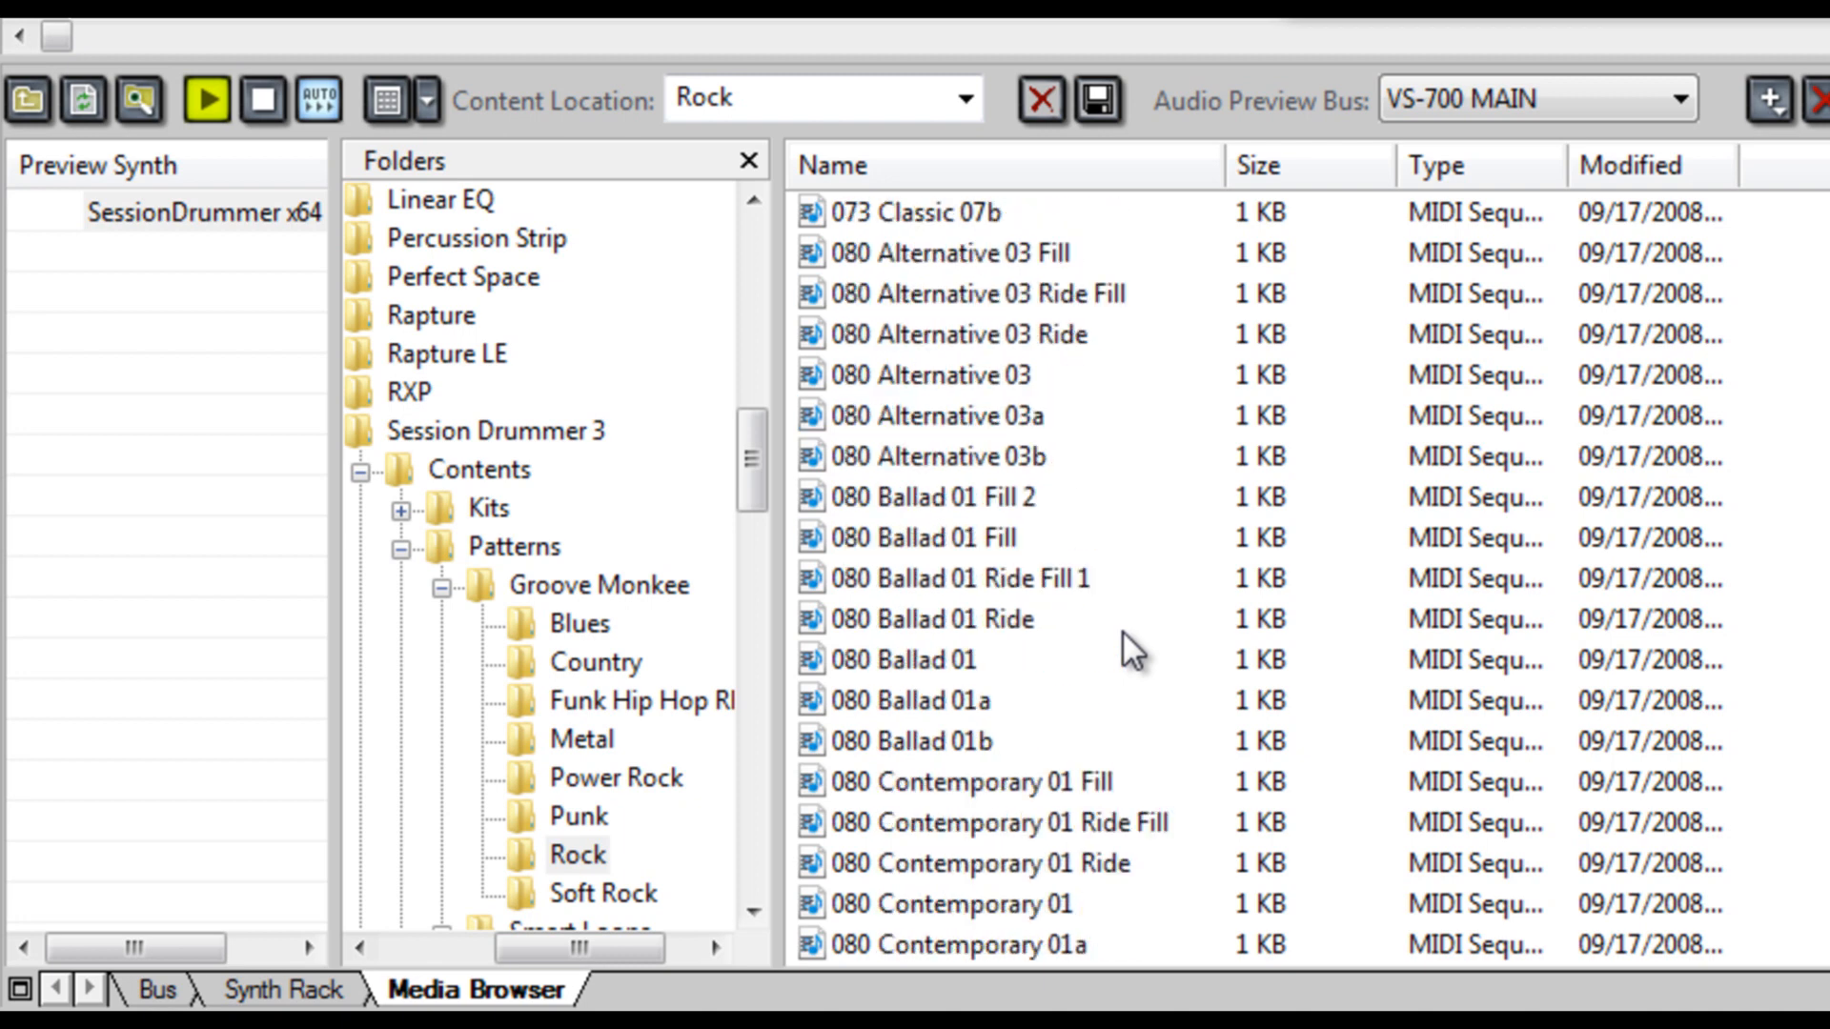
pyautogui.scroll(-1, 1120, 631)
pyautogui.click(1010, 661)
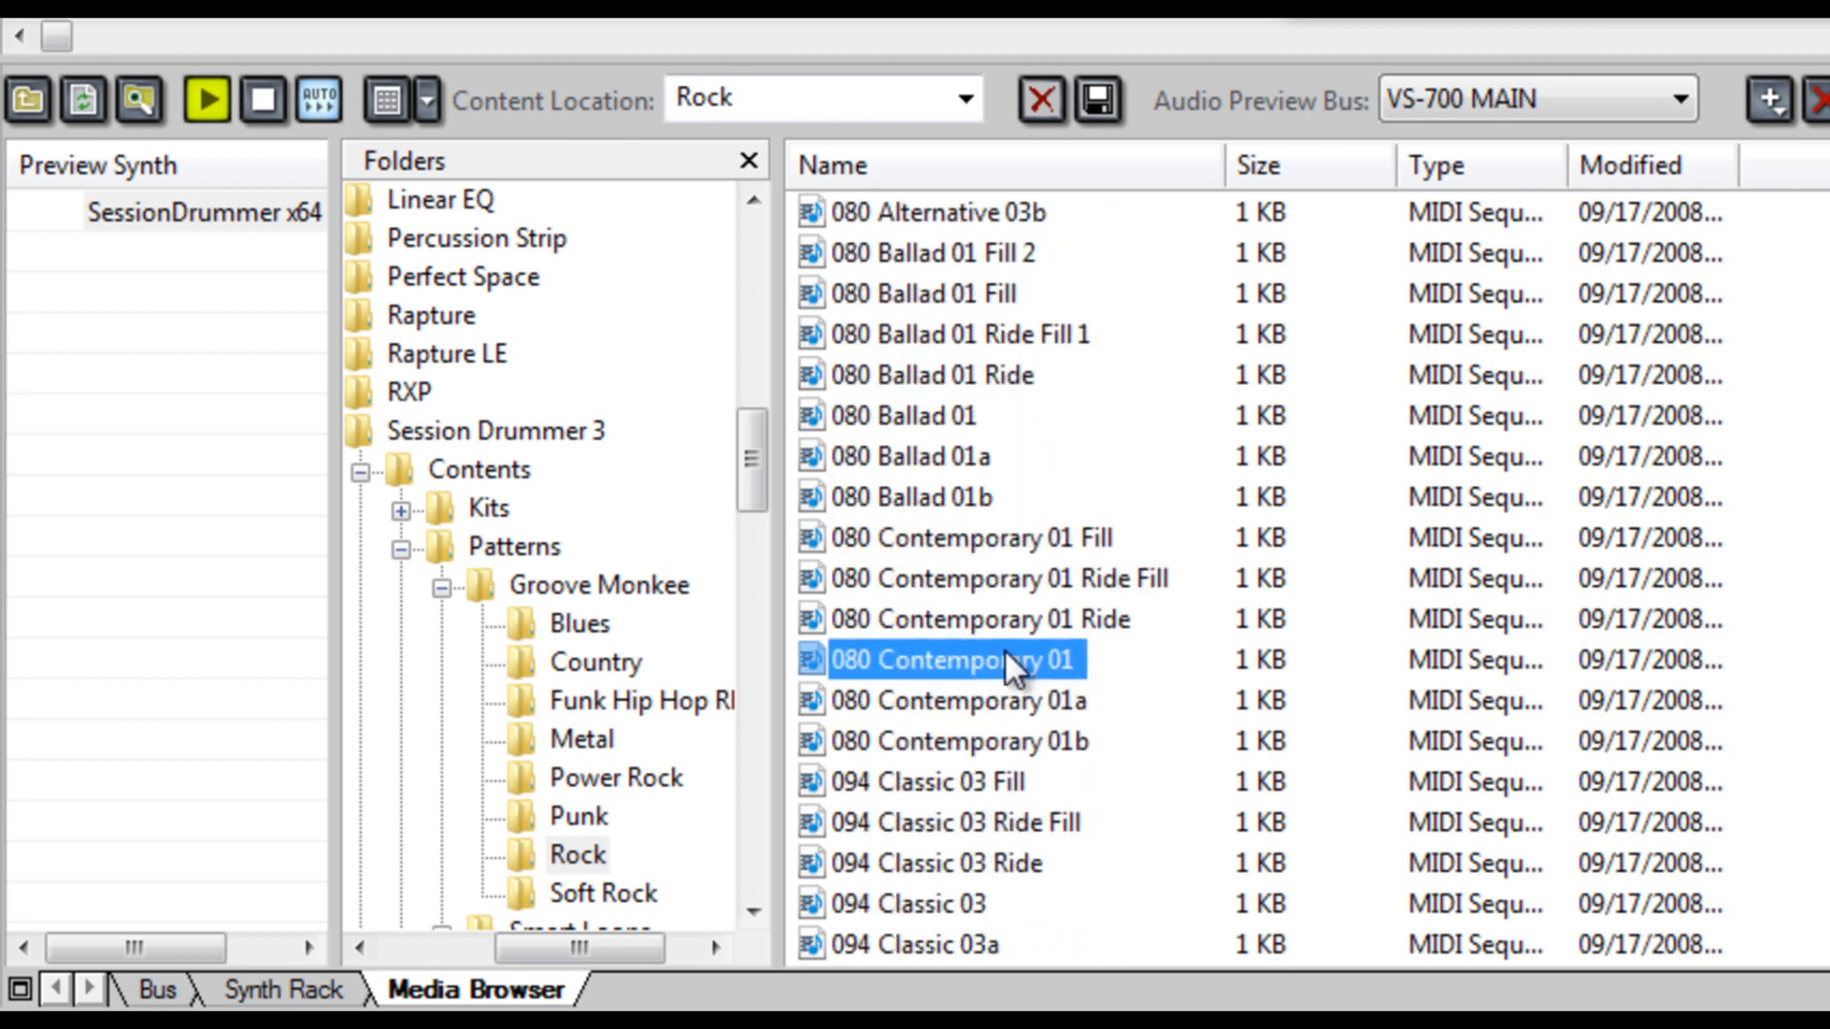
pyautogui.click(1086, 621)
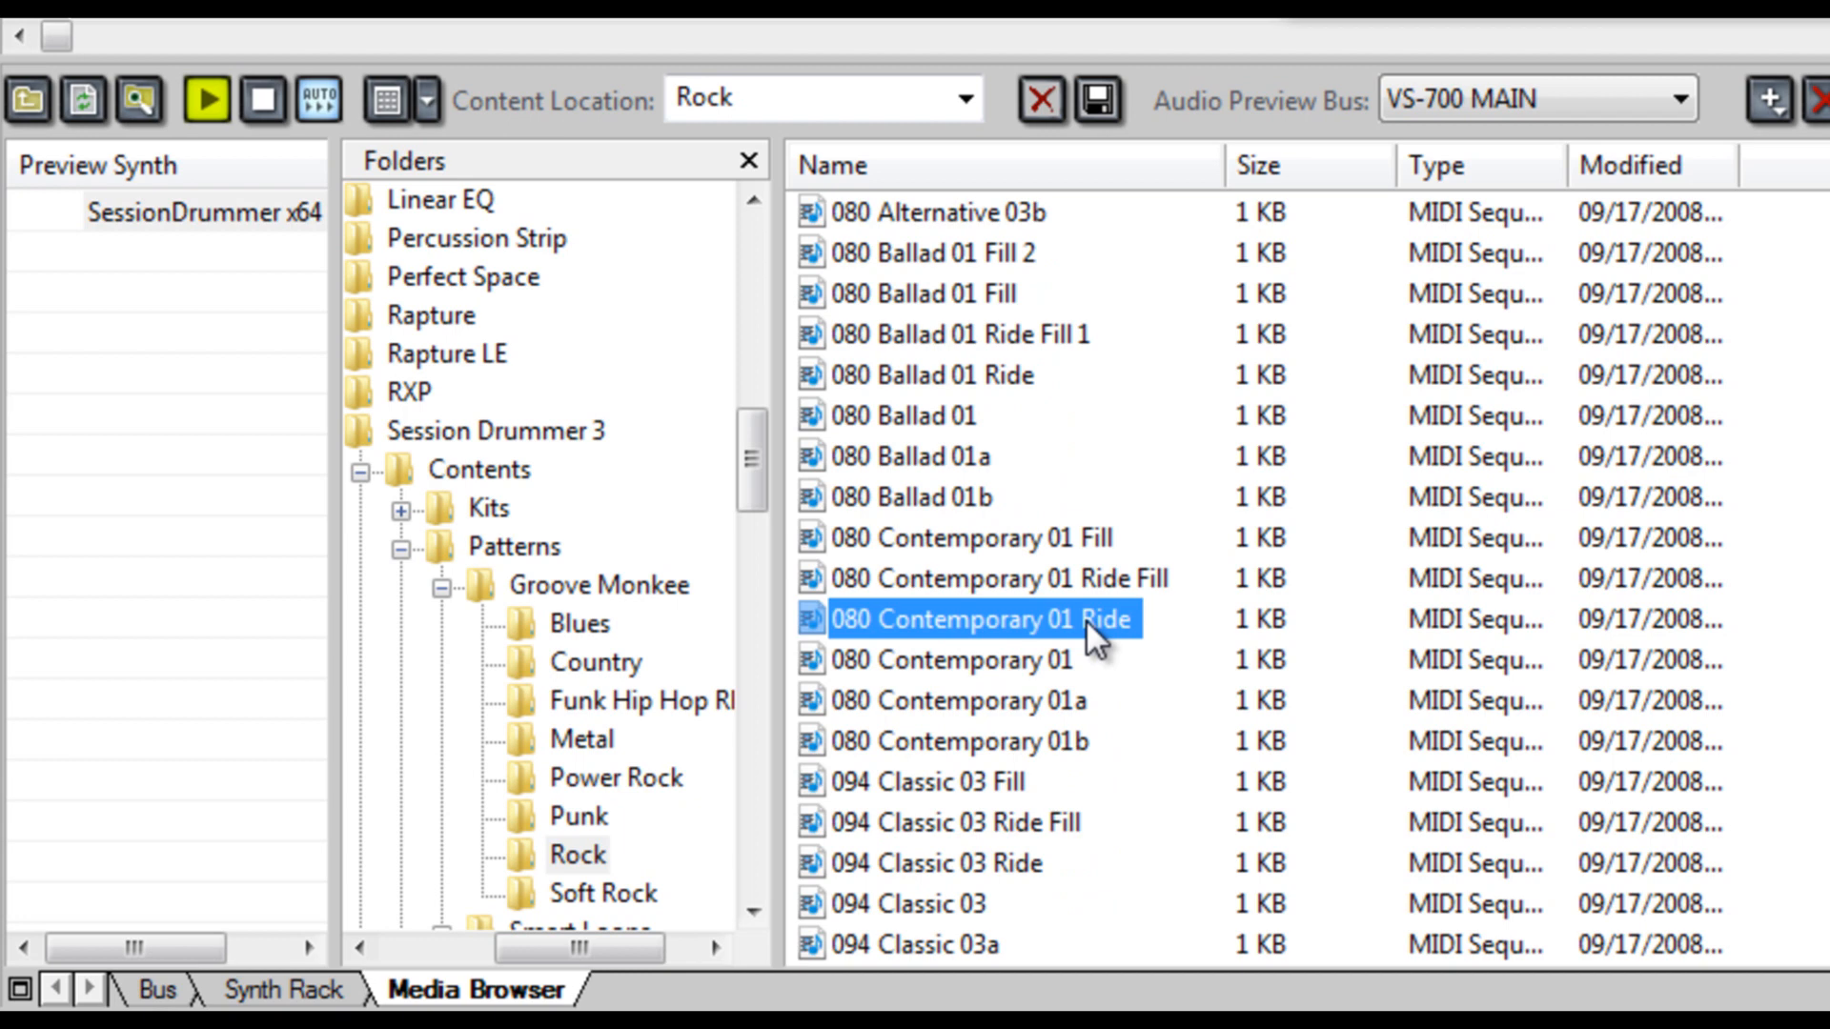
pyautogui.click(1012, 786)
pyautogui.click(1022, 700)
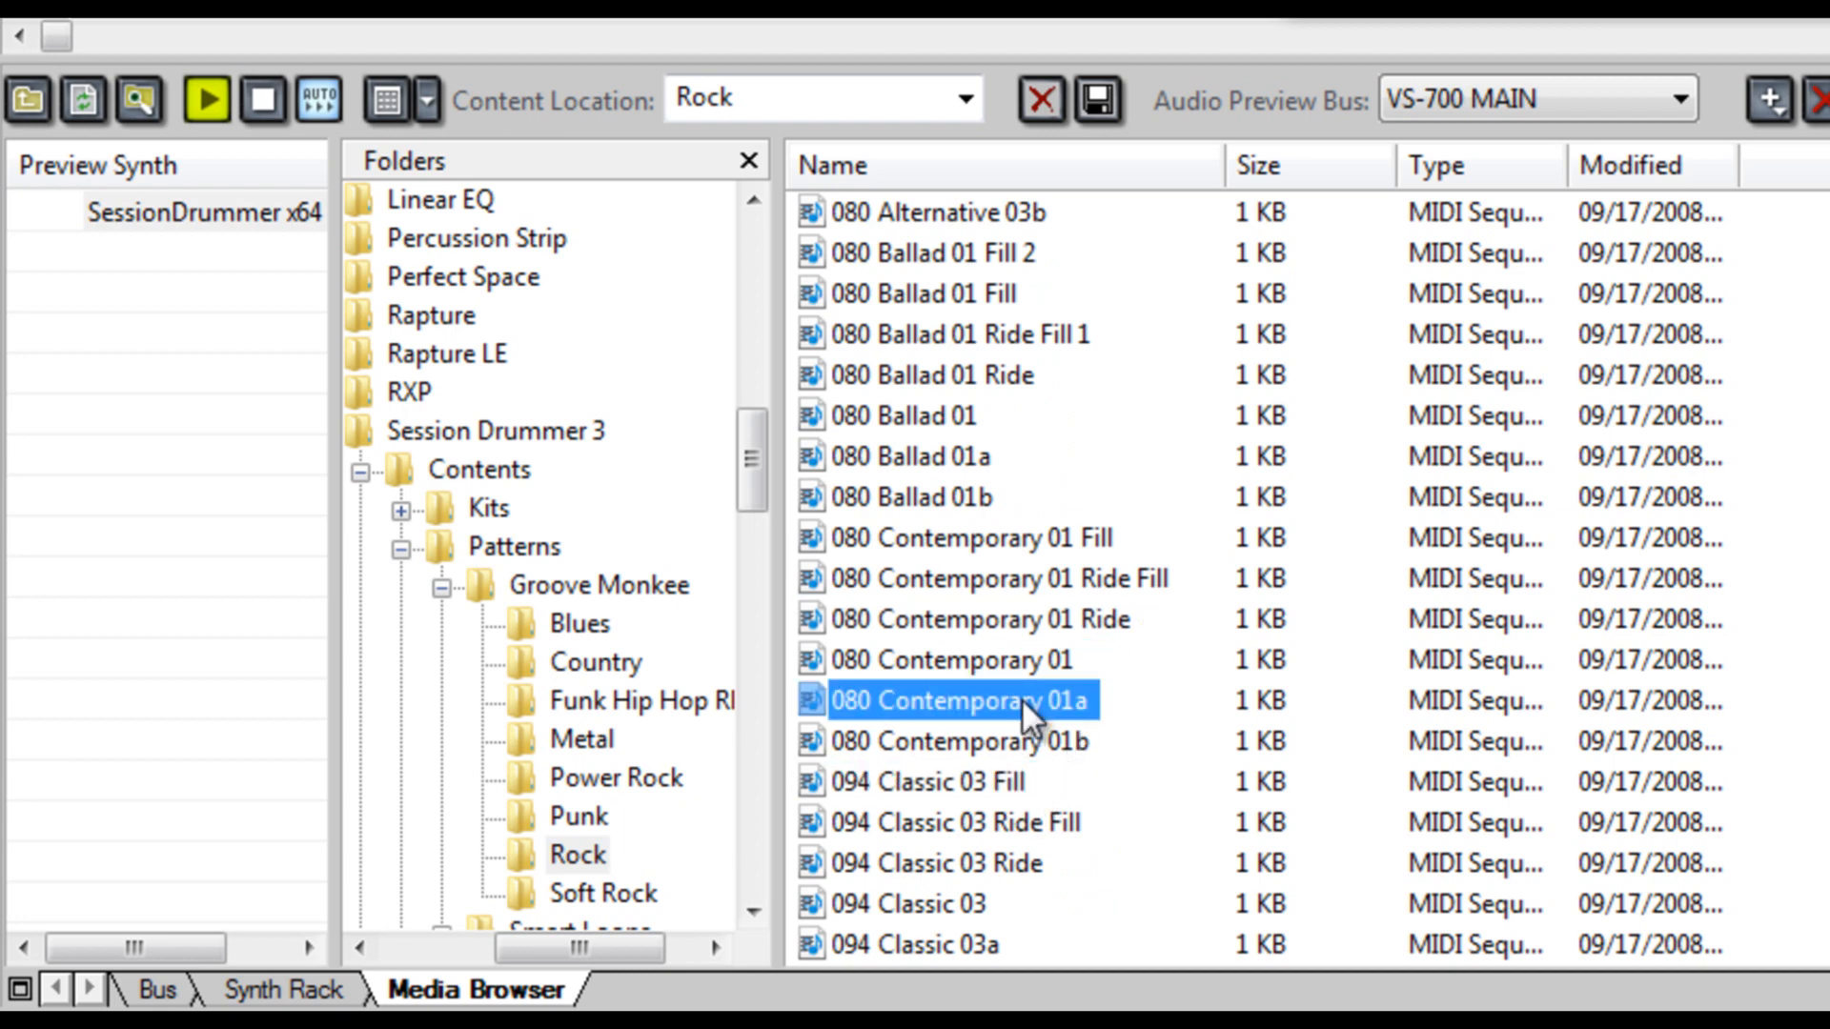
pyautogui.click(1071, 581)
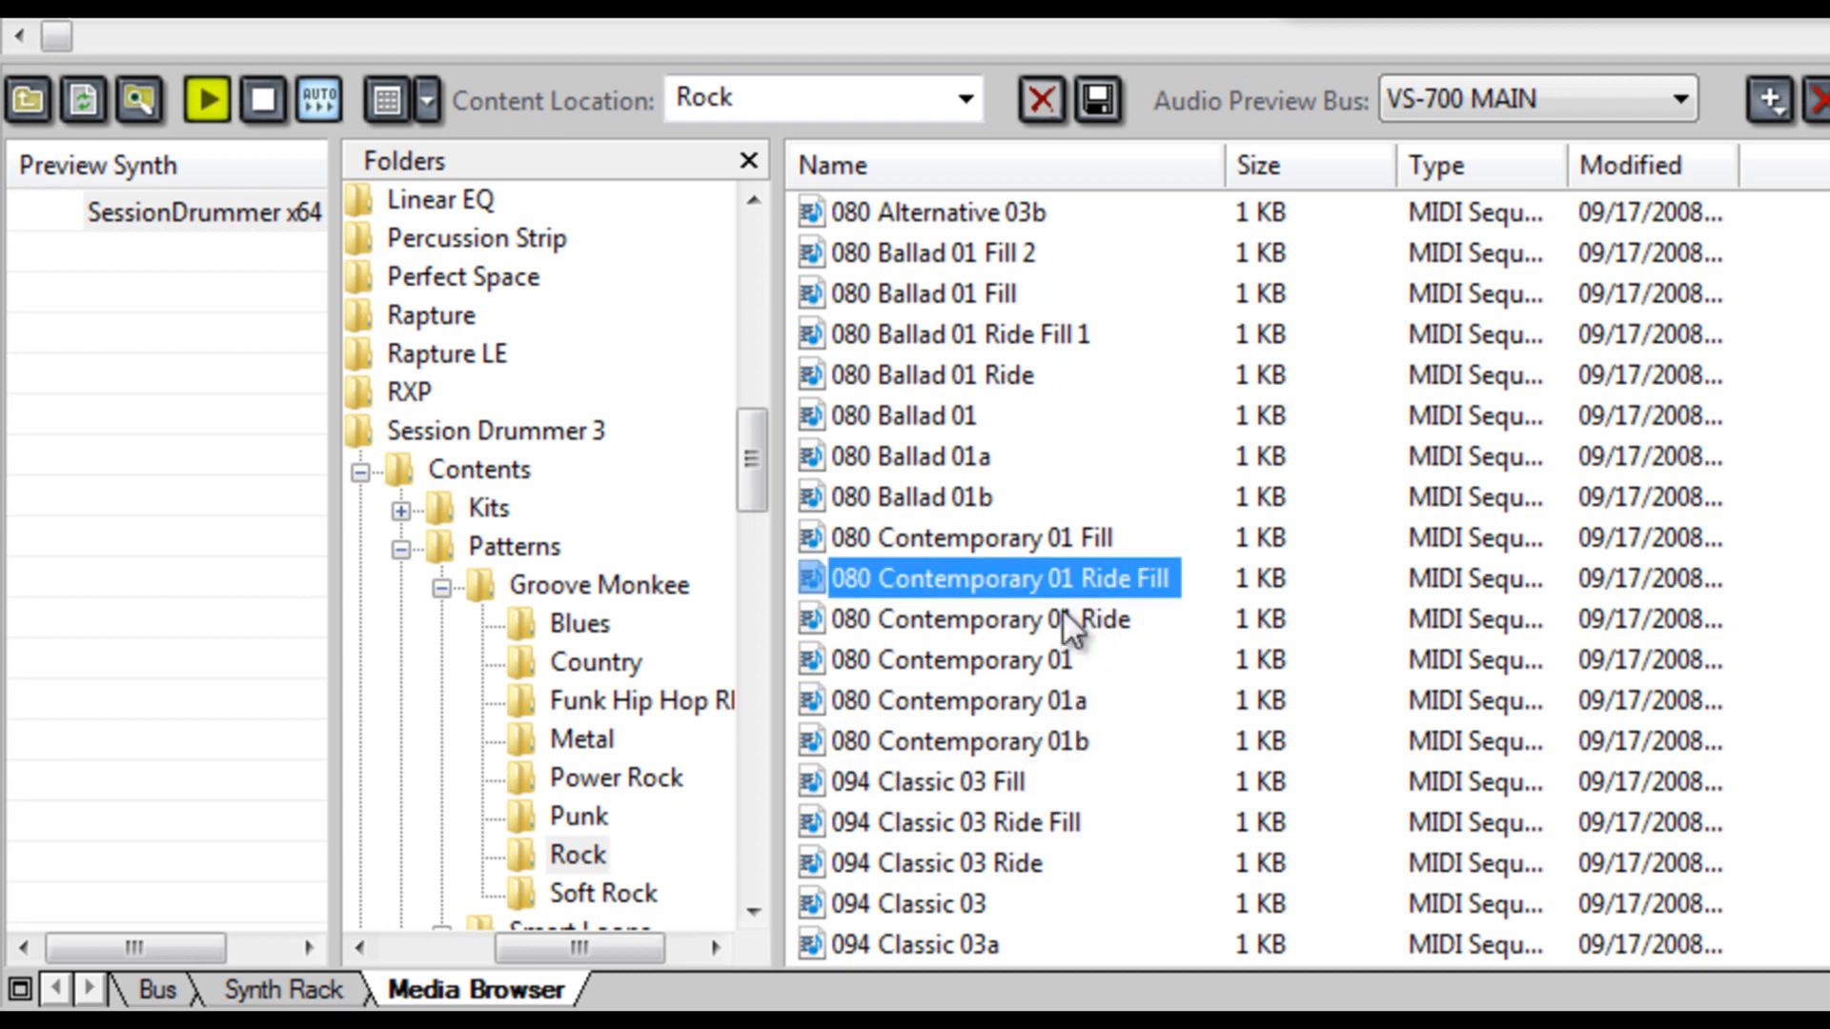
pyautogui.click(1022, 660)
pyautogui.click(270, 103)
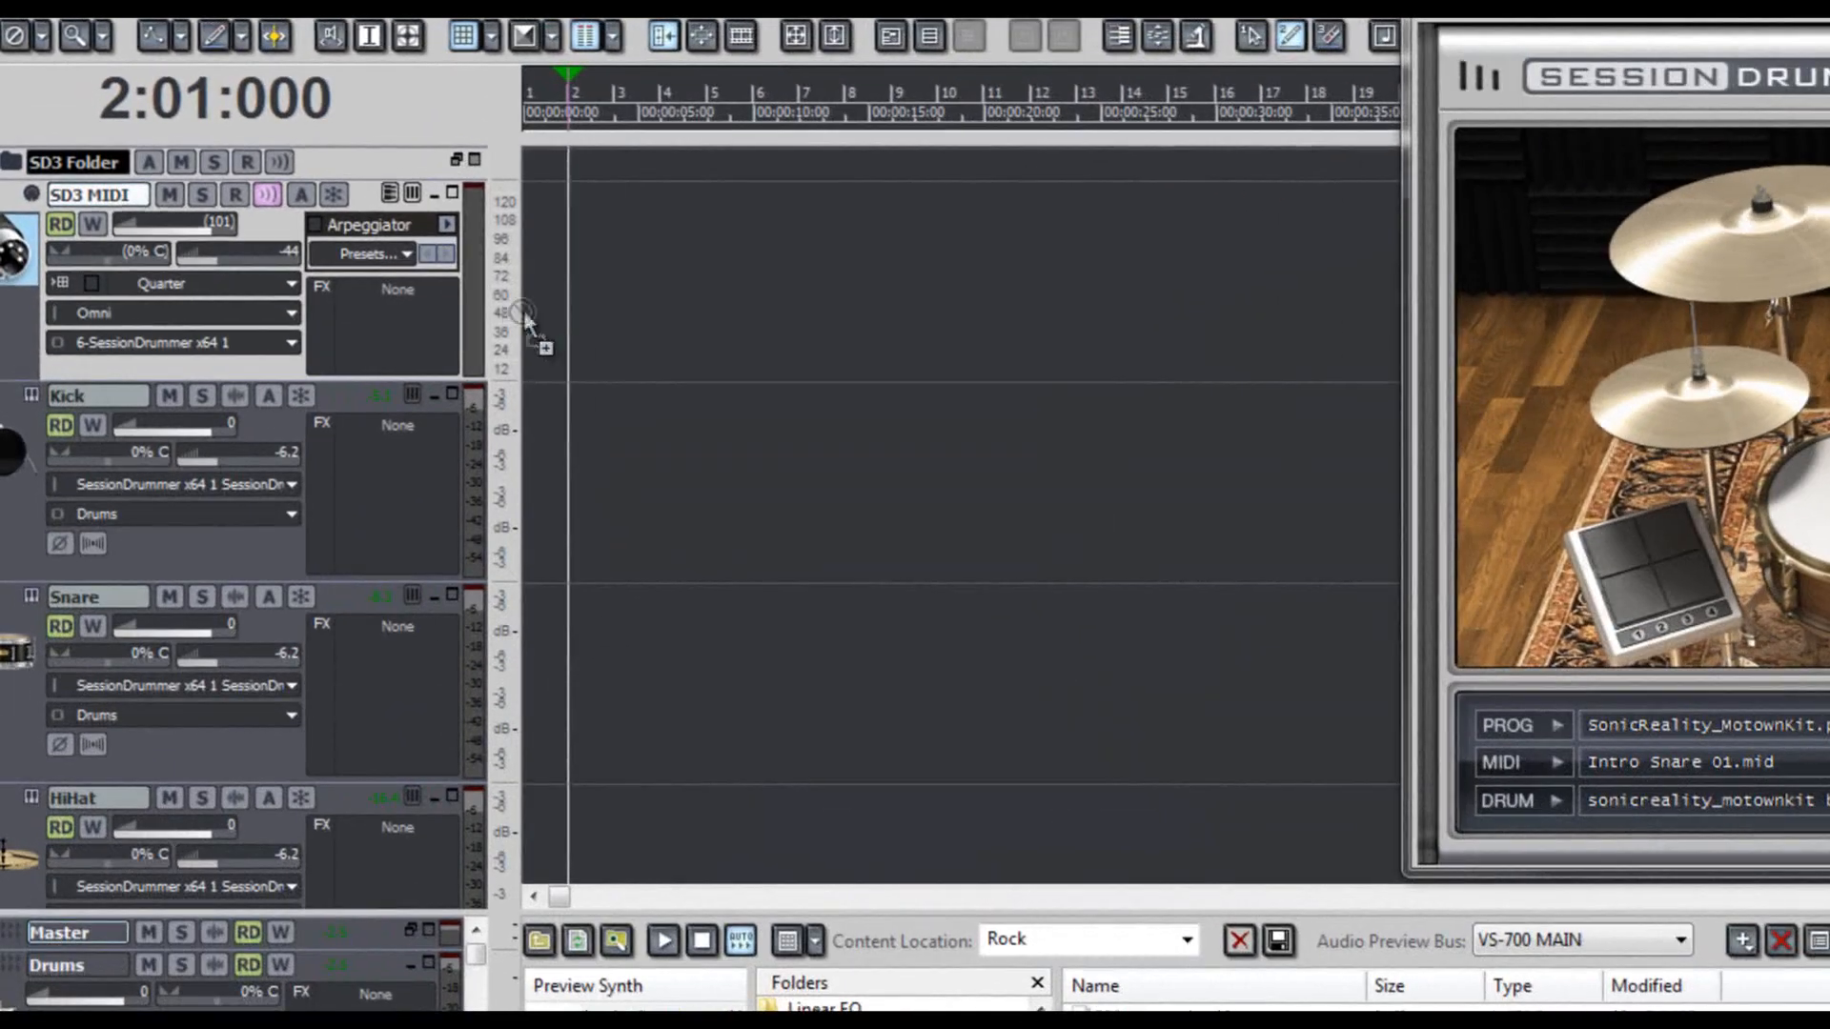
# - Place the 080 Contemporary 01 pattern at the start of the SD3 MIDI track and loop its clip out to measure 17
pyautogui.moveTo(523, 314); pyautogui.dragTo(1261, 325)
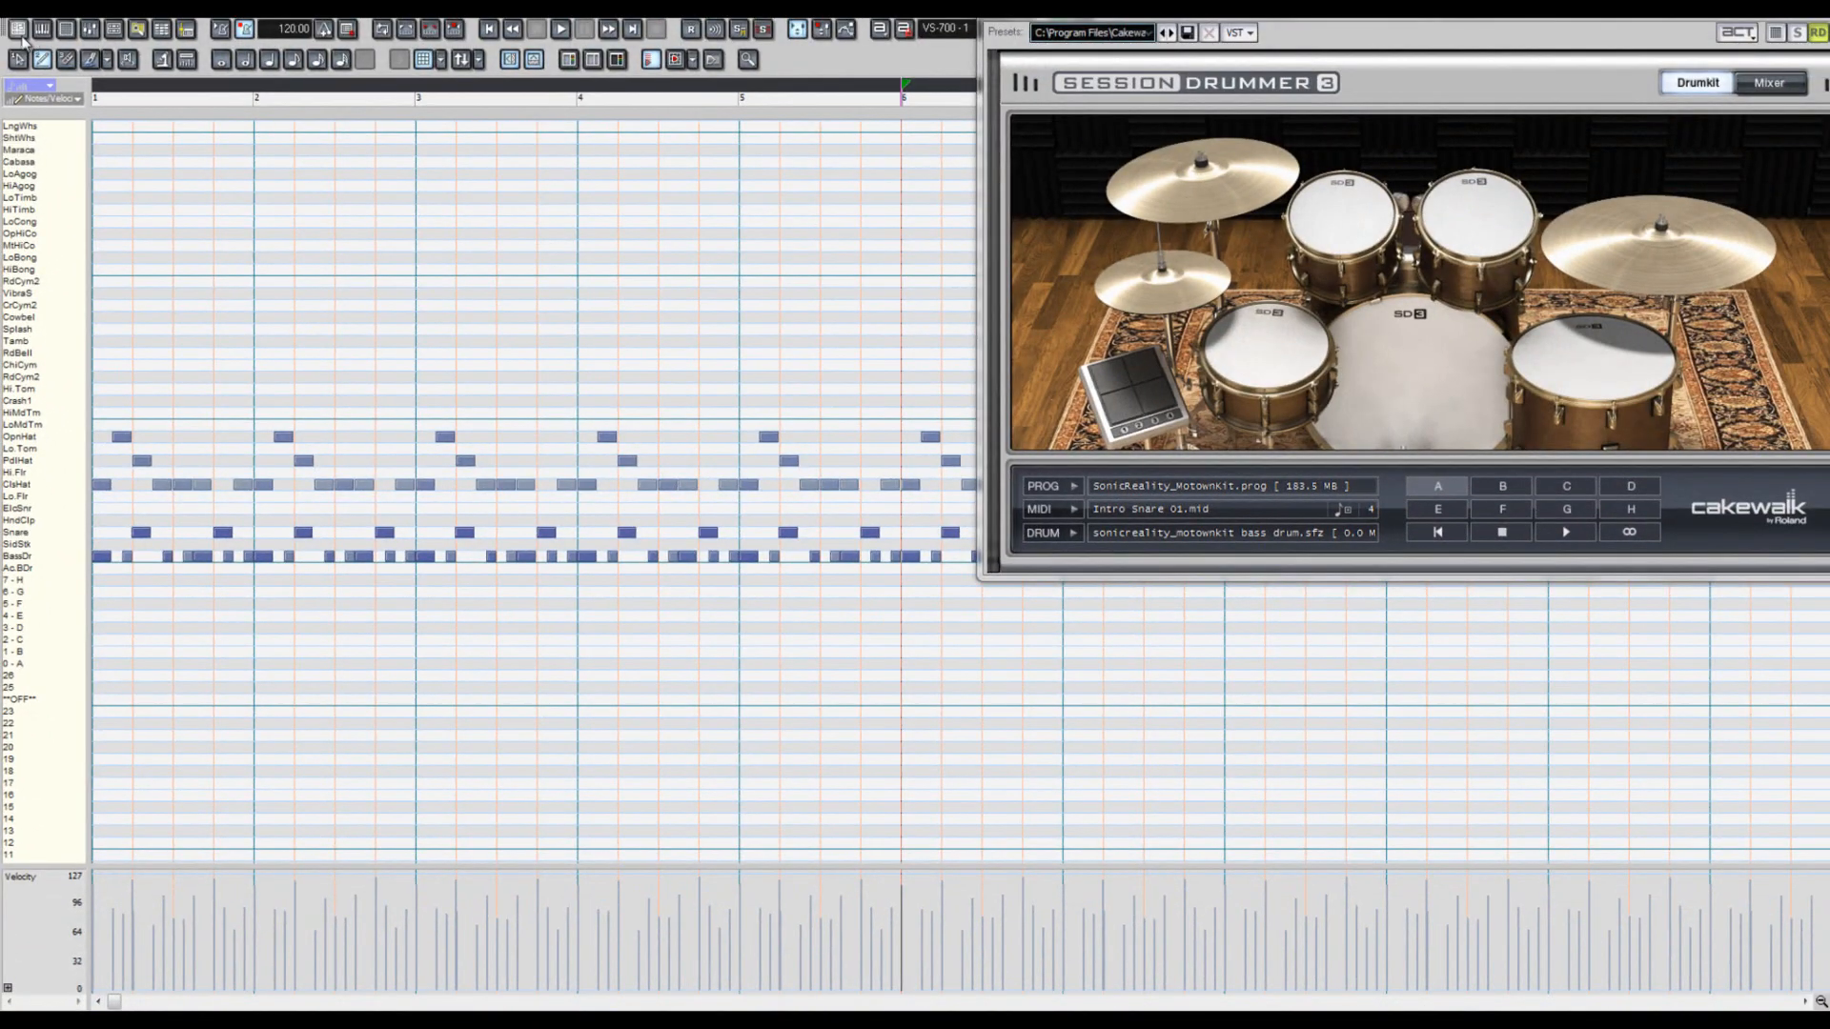
pyautogui.click(21, 34)
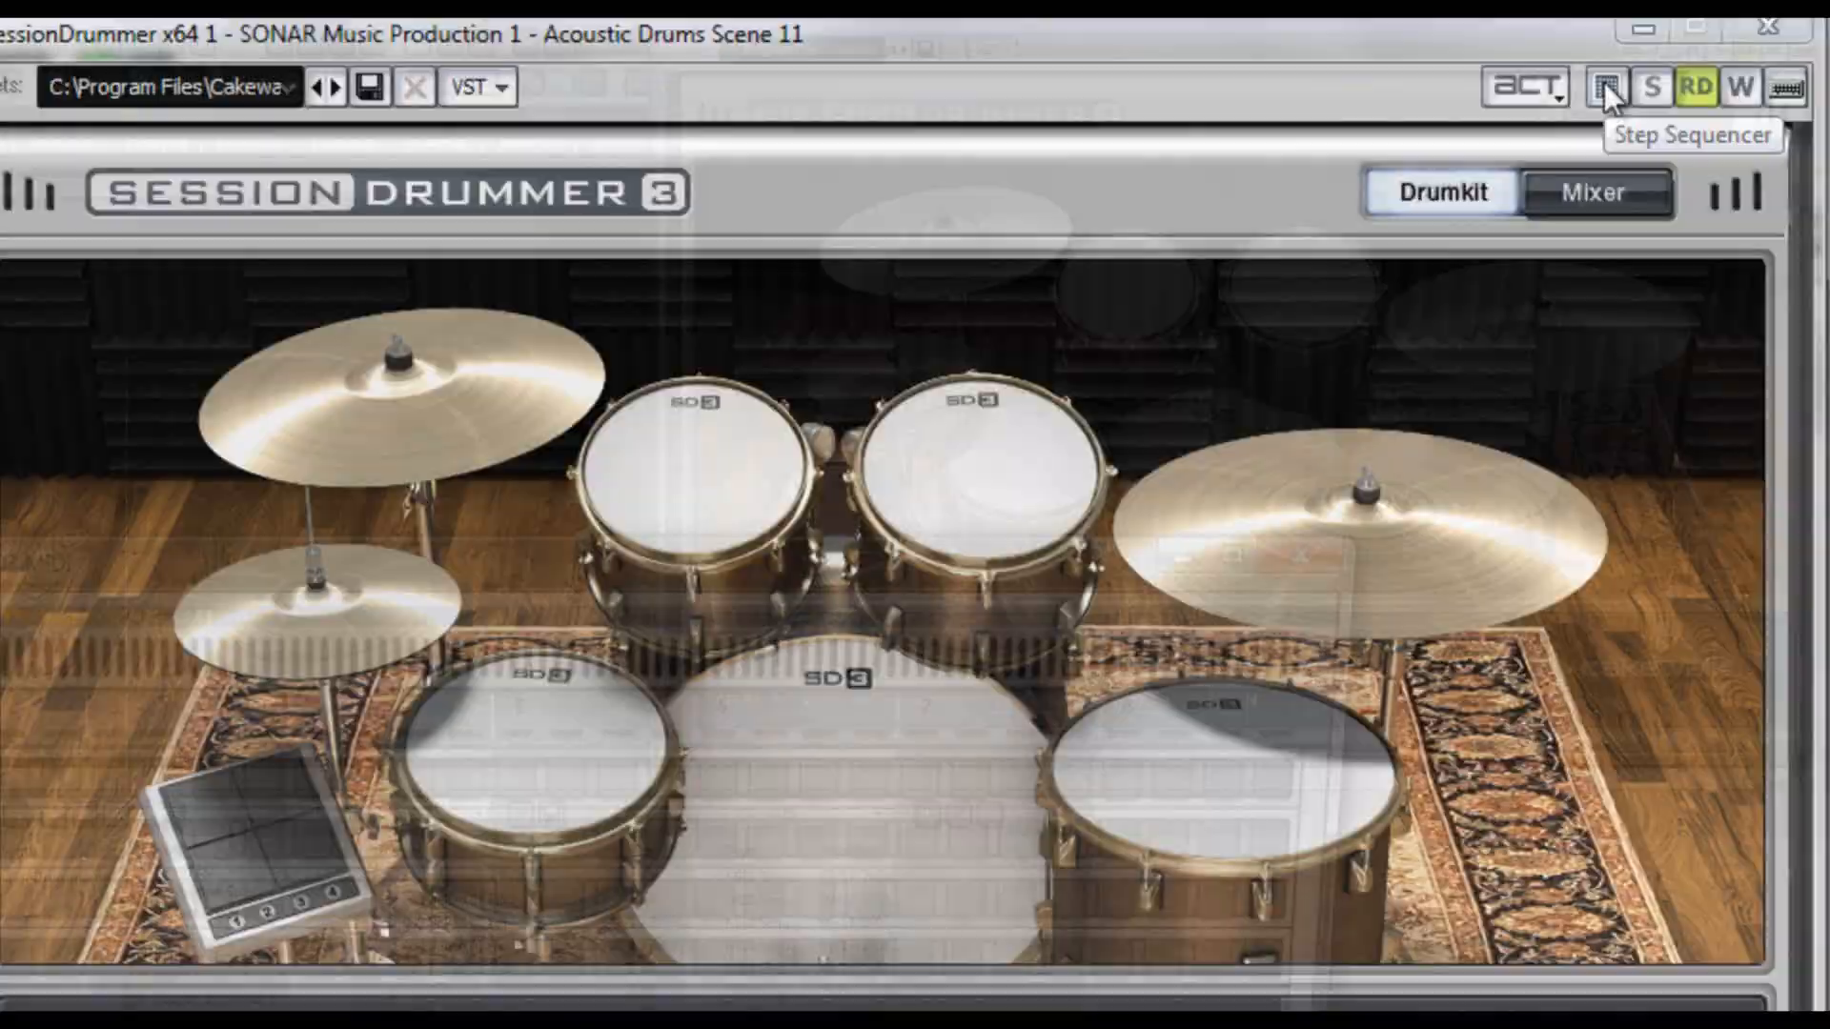
# - Load the 080 Contemporary 01 pattern into the Step Sequencer at Sixteenth resolution with original timing preserved, and close the sequencer
pyautogui.click(1156, 291)
pyautogui.moveTo(1136, 272); pyautogui.dragTo(666, 67)
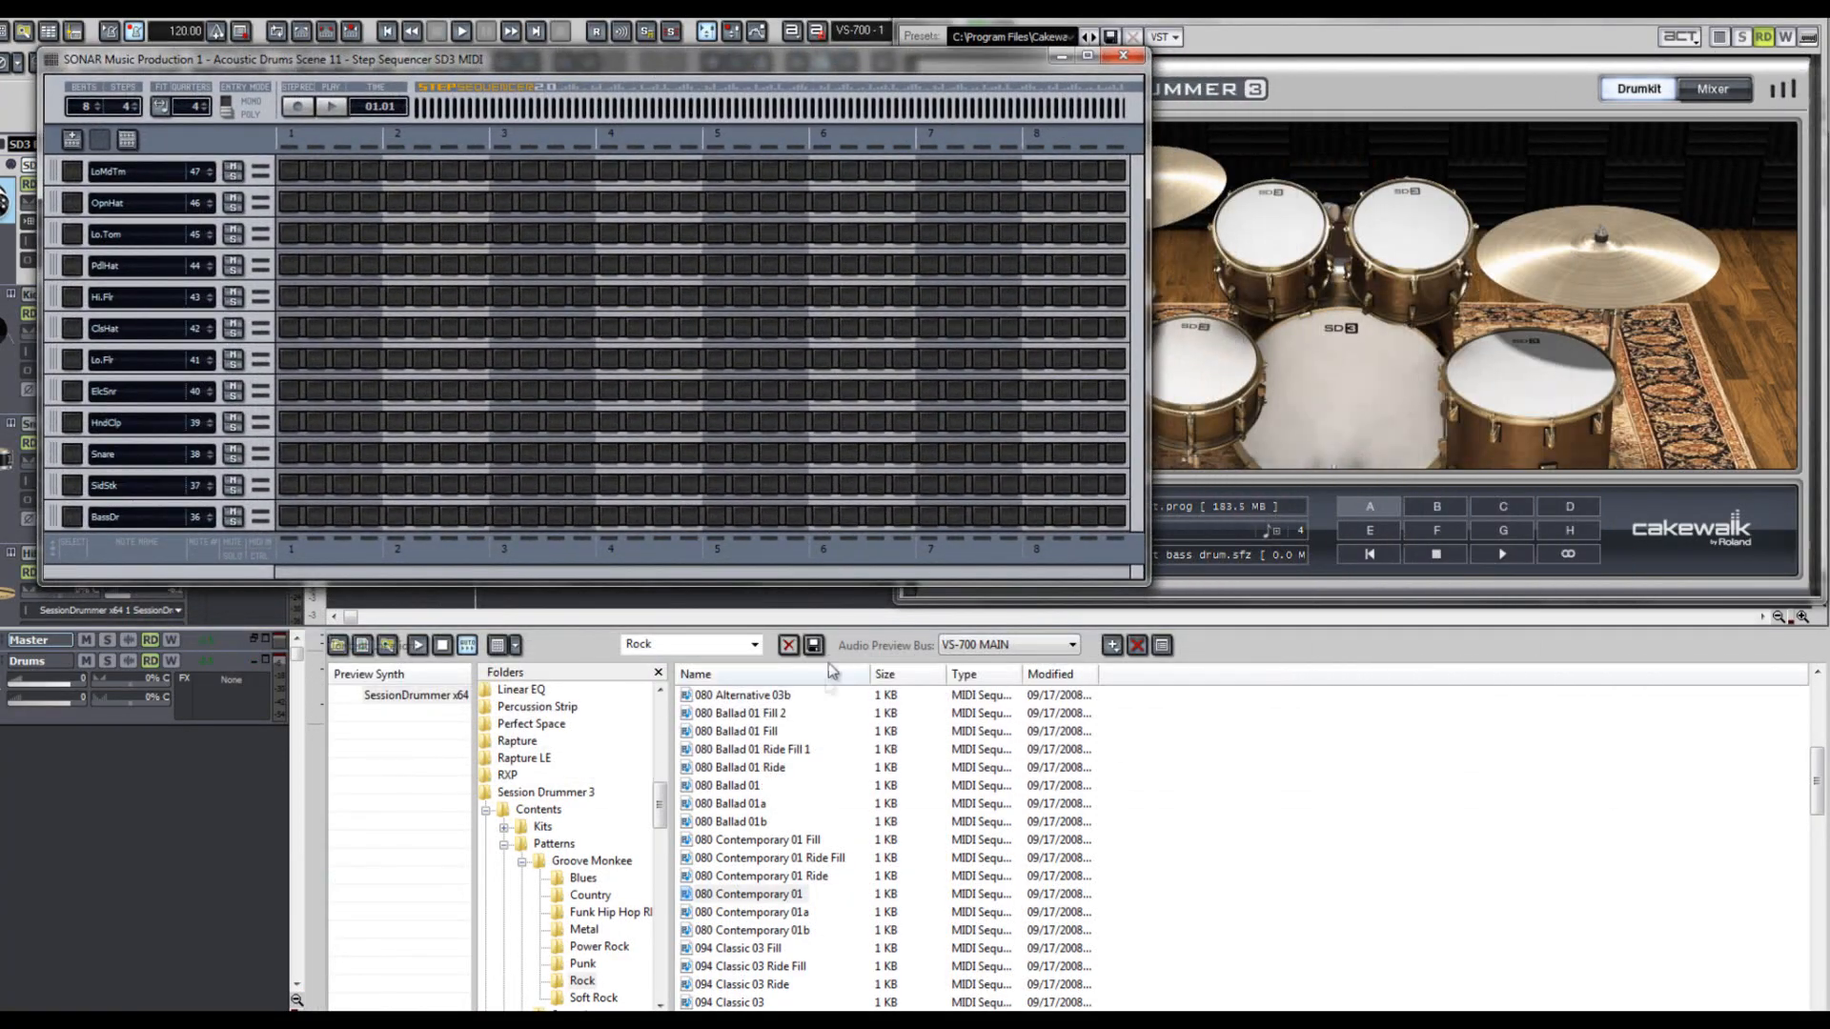
pyautogui.click(794, 899)
pyautogui.moveTo(794, 900); pyautogui.dragTo(604, 393)
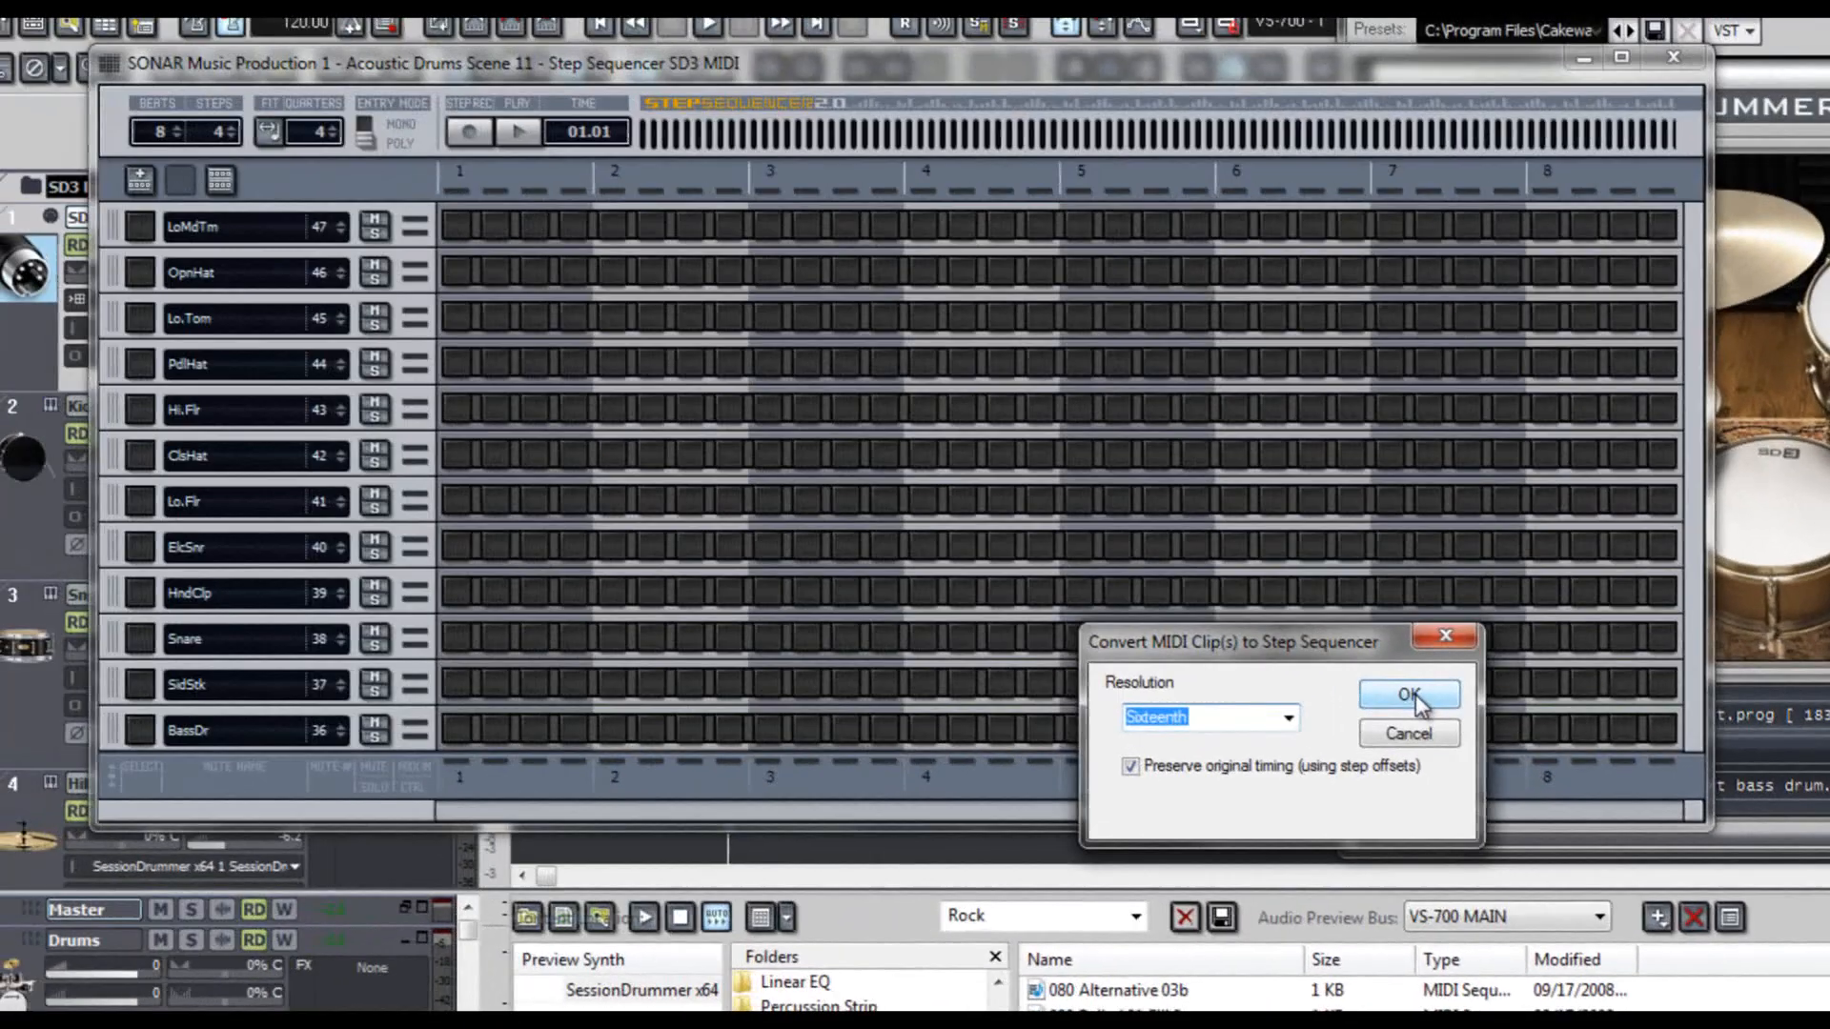
pyautogui.click(1087, 469)
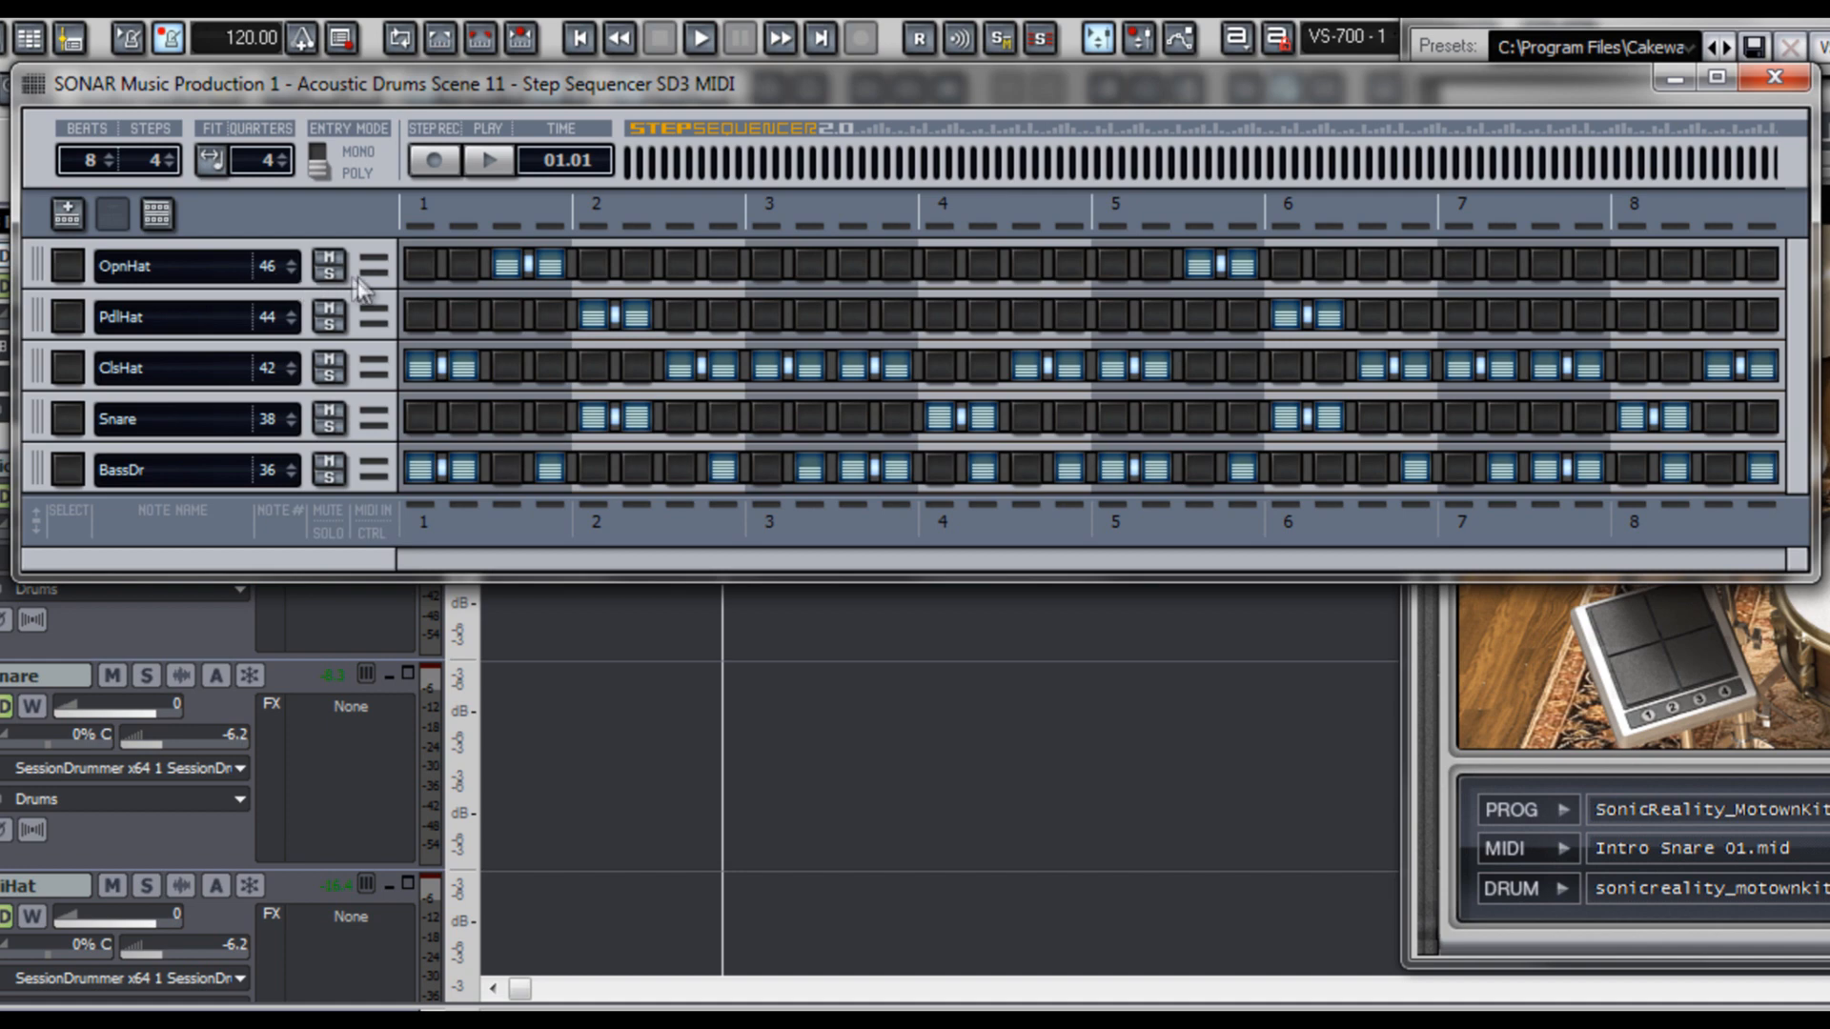
pyautogui.click(1775, 76)
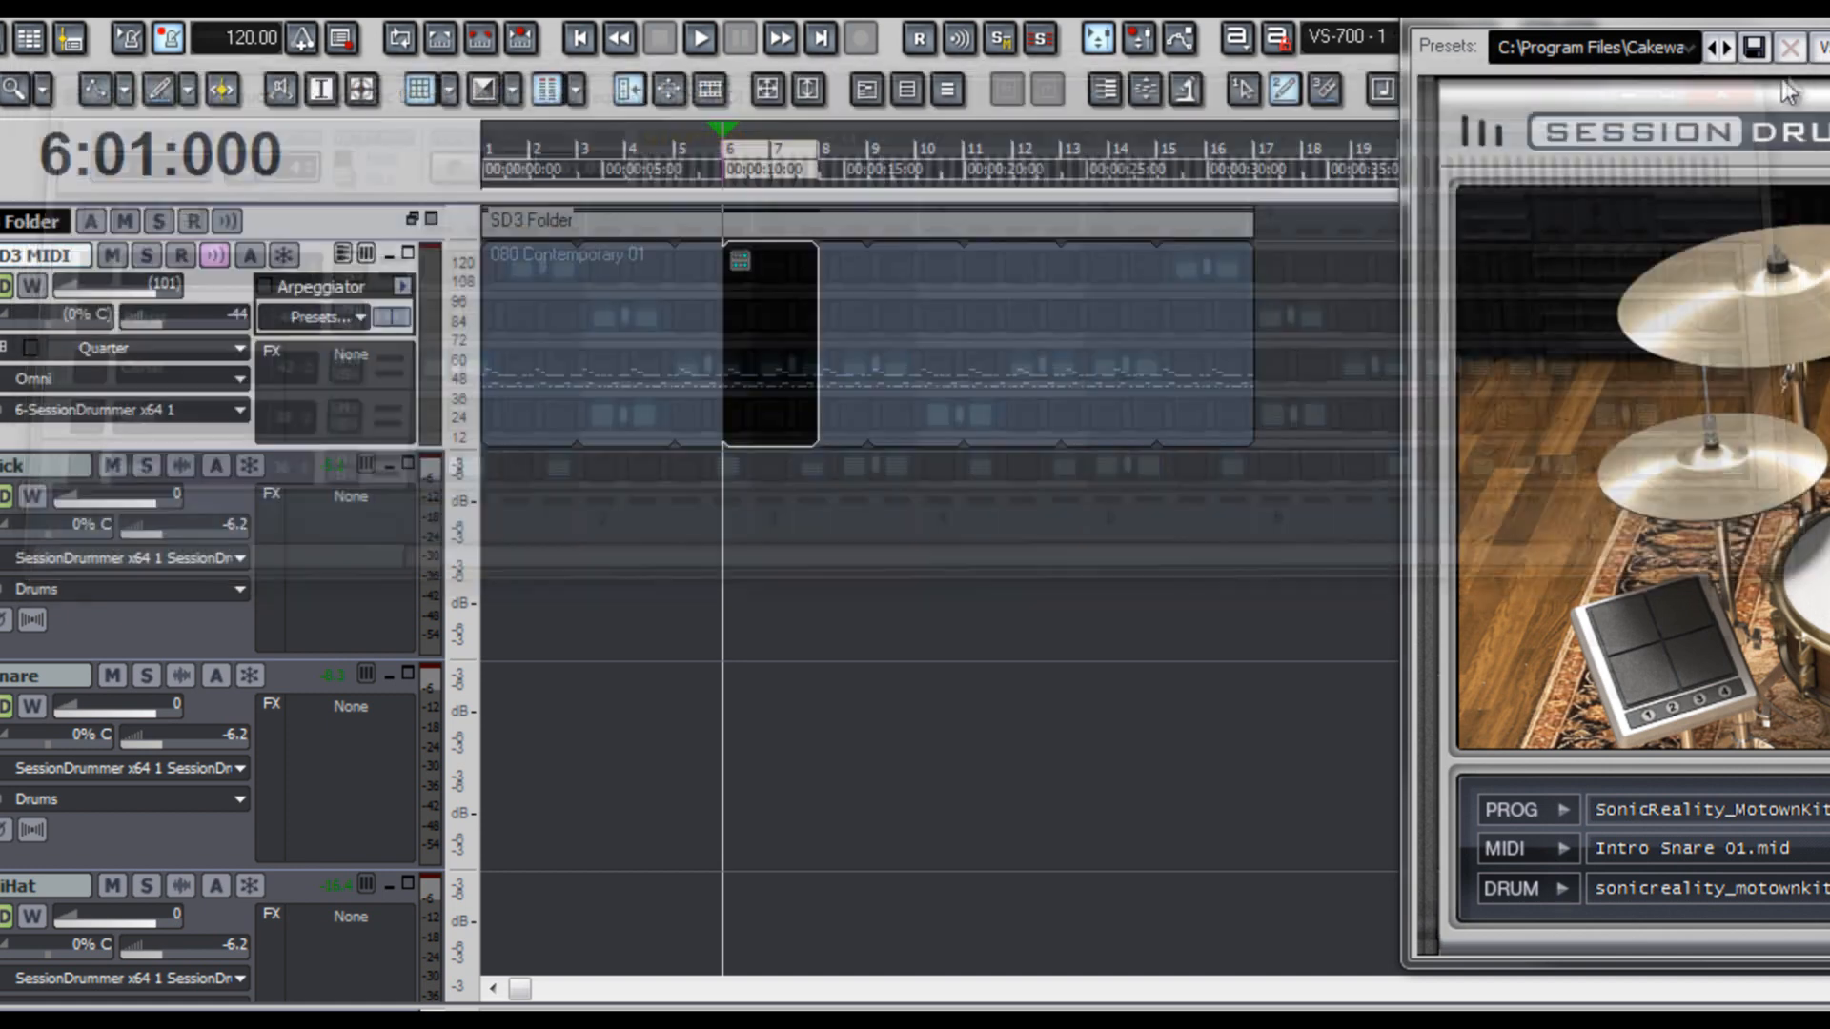
# - Delete the Step Sequencer clip at measure 6 and select the whole 080 Contemporary 01 clip
pyautogui.click(791, 351)
pyautogui.click(545, 335)
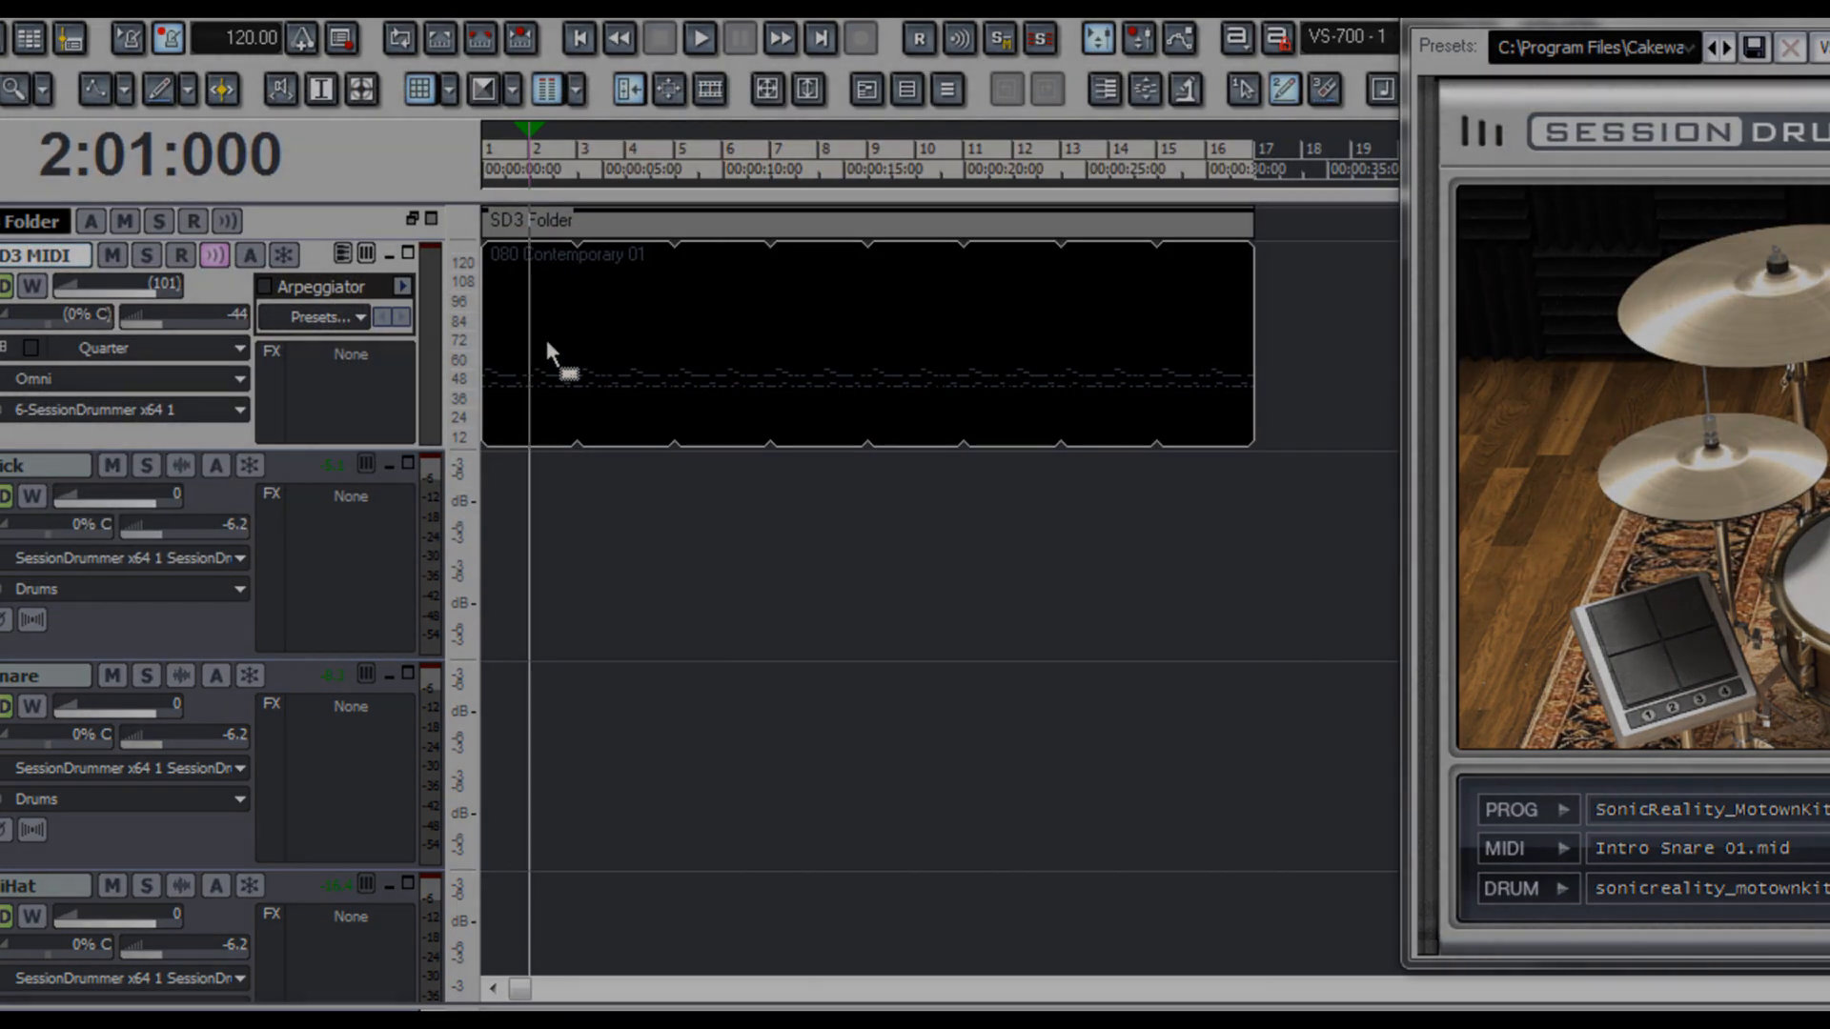